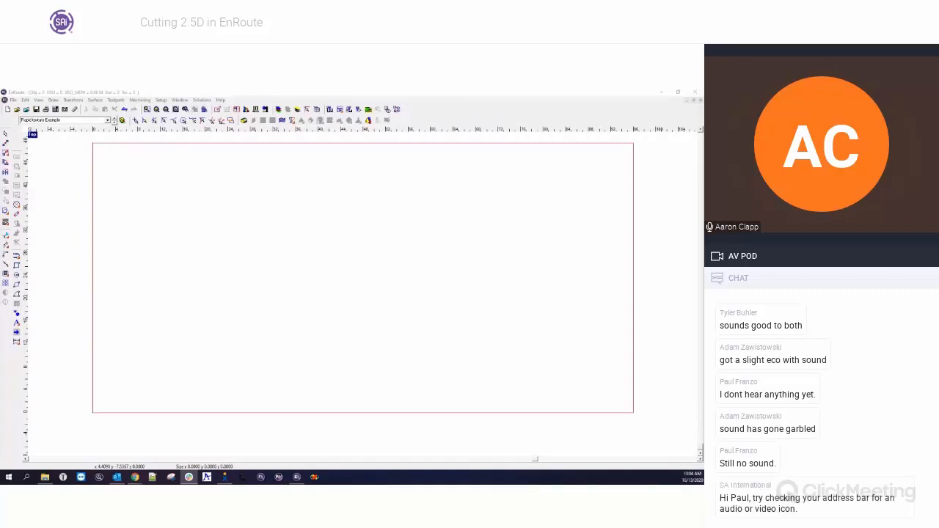
# - Open the "Engrave only" drawing and remove the existing toolpaths from both ENROUTE 6 text lines
pyautogui.click(252, 272)
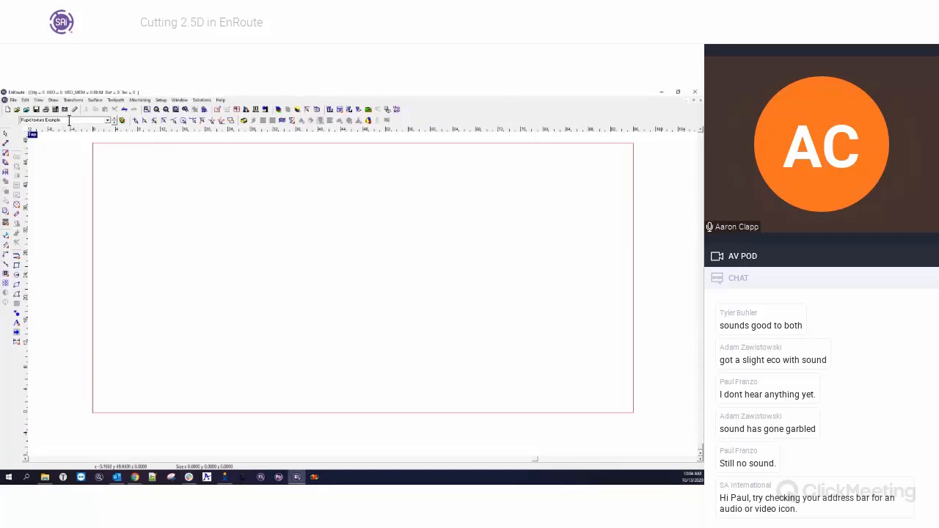
pyautogui.scroll(3, 69, 121)
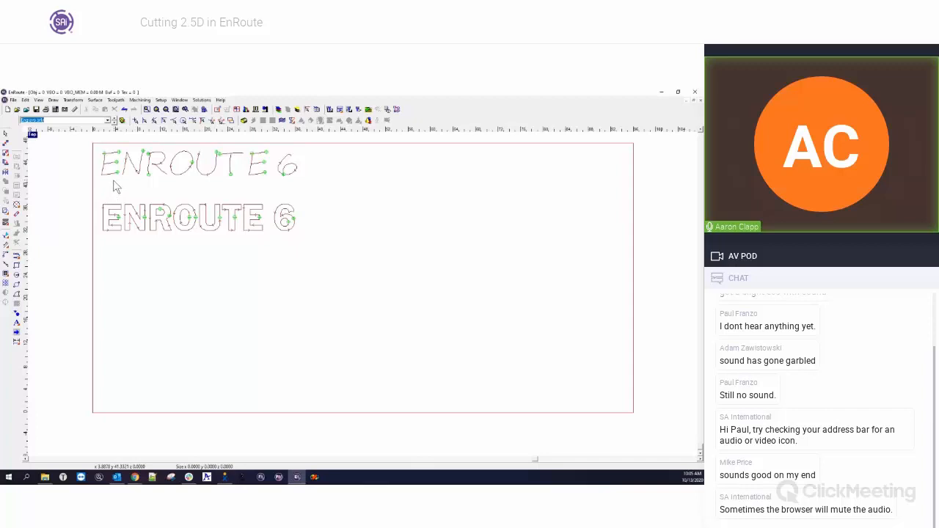
pyautogui.moveTo(94, 145); pyautogui.dragTo(344, 242)
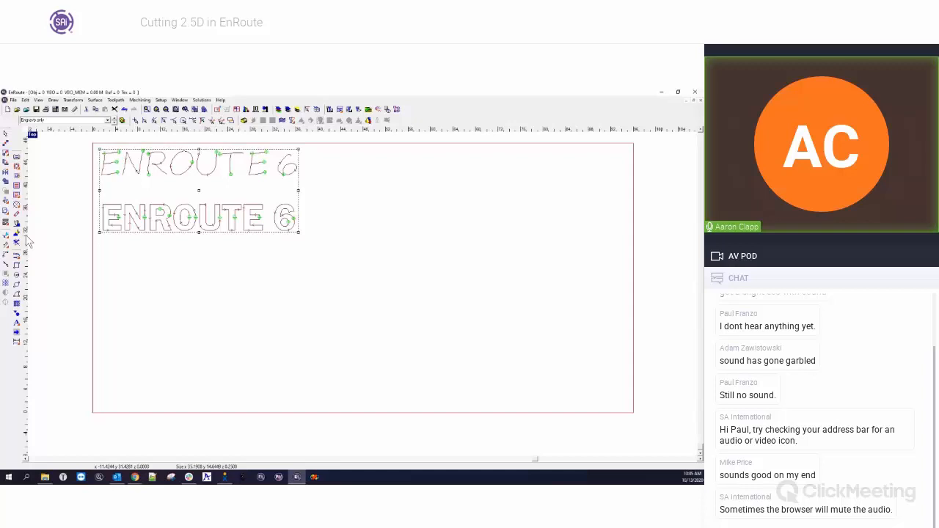
# - Look through the single-stroke ER fonts in the Text tool's font list and close the text settings
pyautogui.click(16, 323)
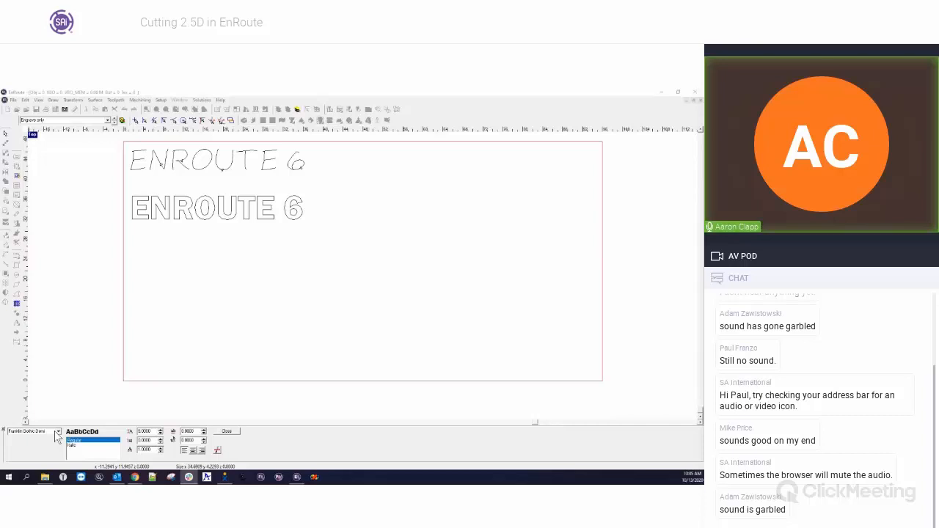
pyautogui.click(57, 432)
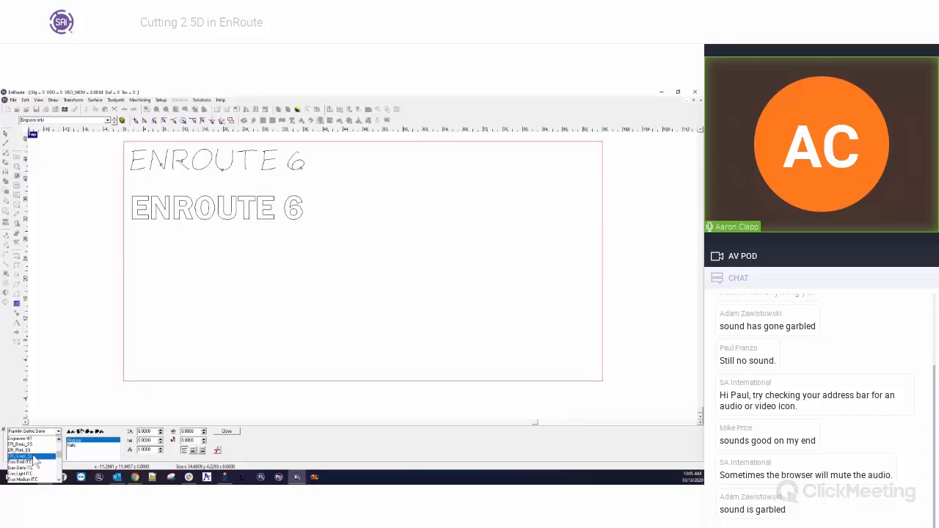
pyautogui.click(87, 447)
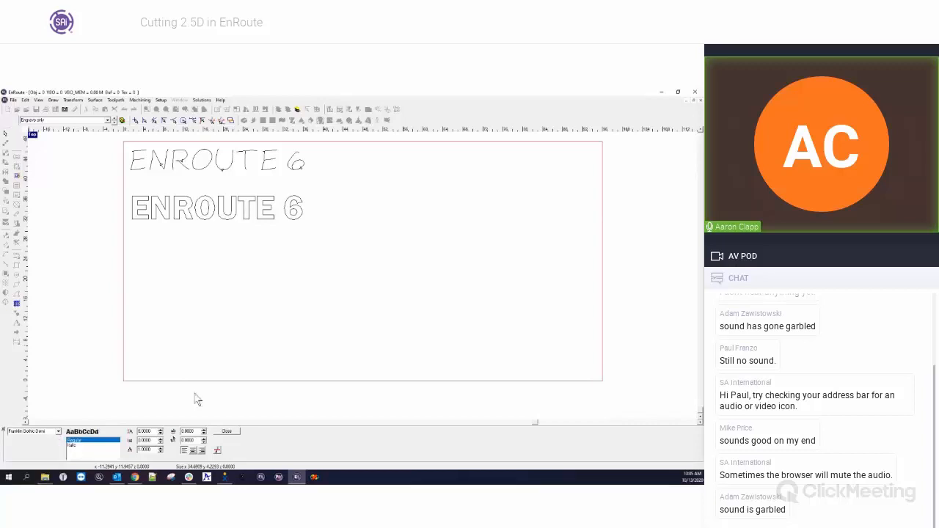
pyautogui.click(228, 432)
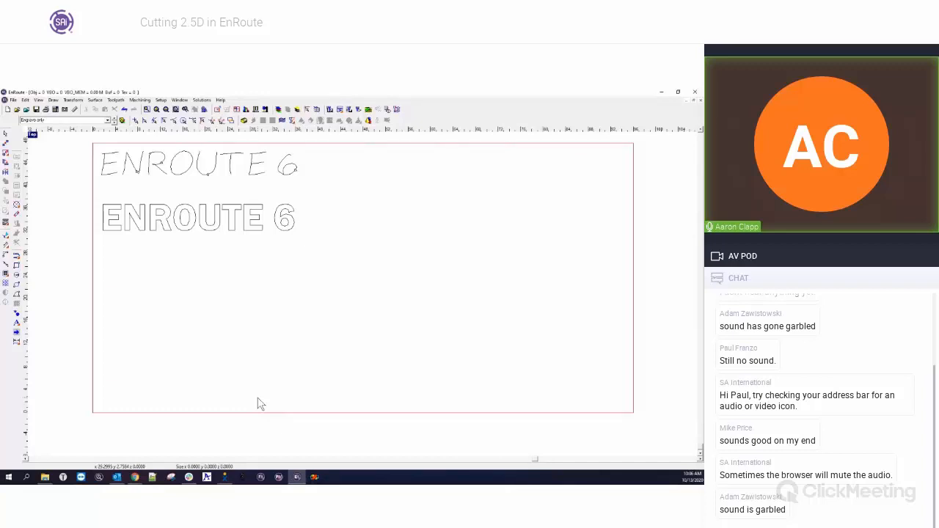
# - Engrave both ENROUTE 6 text lines with the 90 Deg Conic tool at a depth of 0.25, following the contour
pyautogui.click(296, 172)
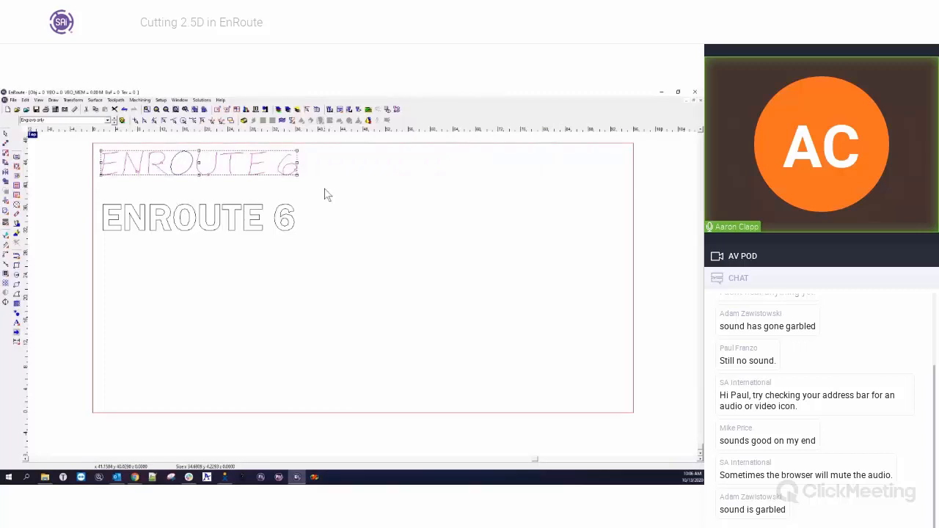
pyautogui.click(331, 206)
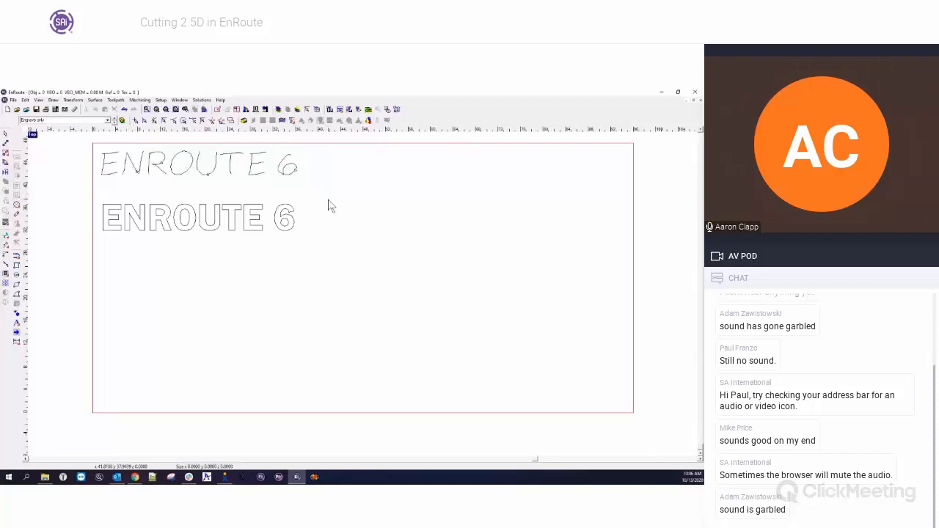
pyautogui.moveTo(84, 138); pyautogui.dragTo(324, 195)
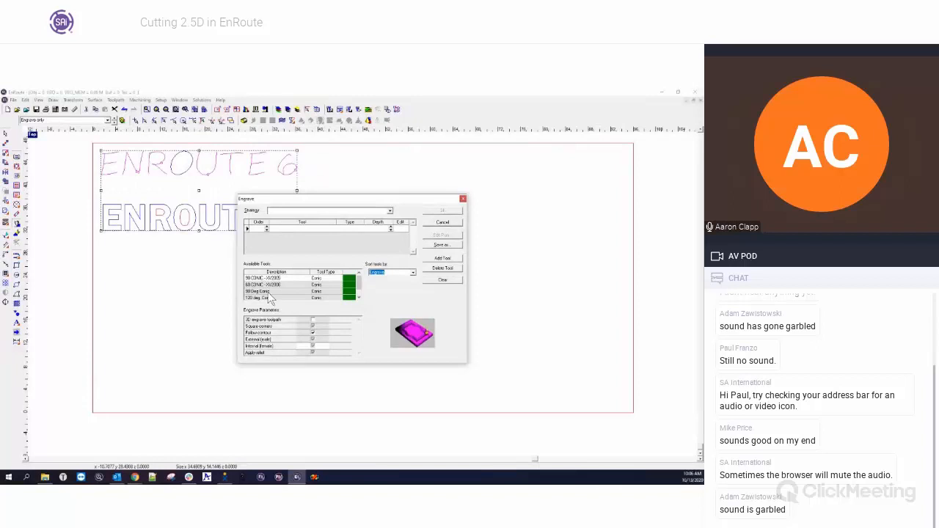
pyautogui.click(268, 292)
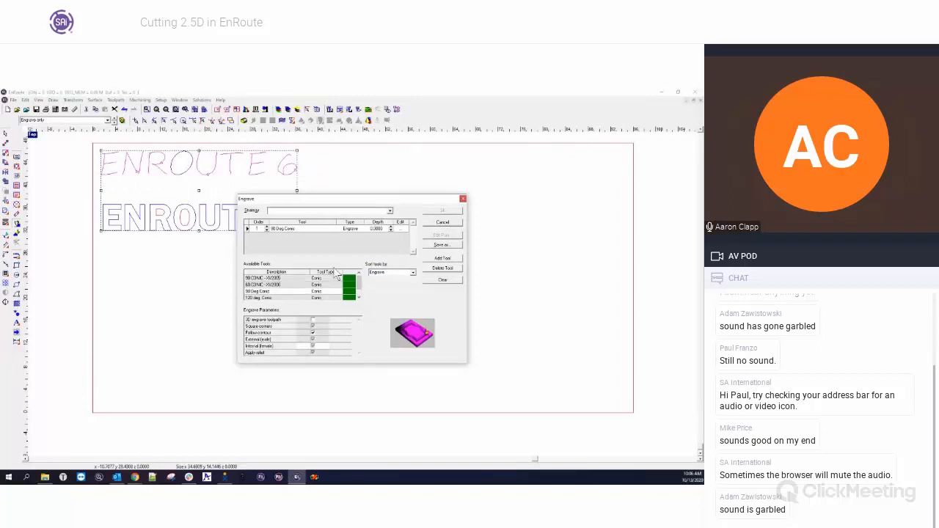
pyautogui.moveTo(383, 229); pyautogui.dragTo(356, 232)
pyautogui.write('.39')
pyautogui.click(443, 211)
pyautogui.click(312, 333)
pyautogui.click(443, 212)
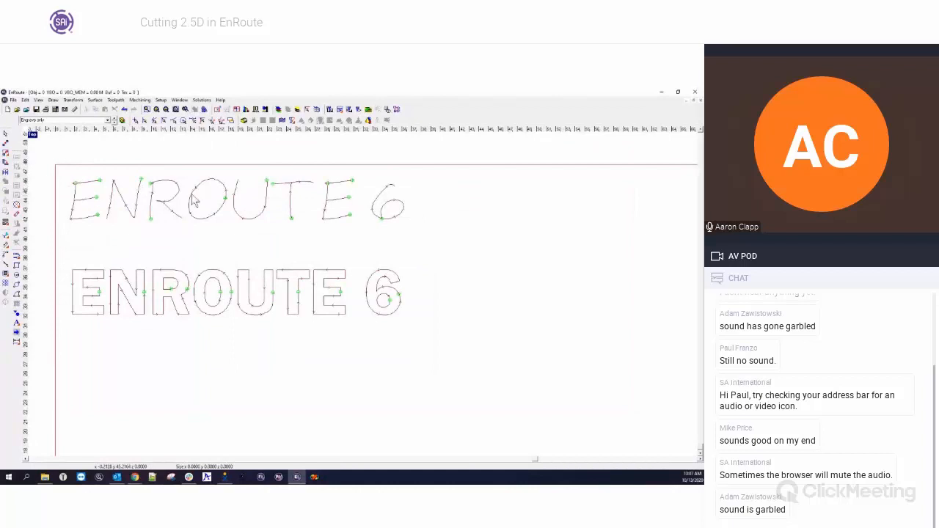
# - Draw a rectangle about 39.2 by 17.1 around both engraved text lines
pyautogui.scroll(-1, 194, 200)
pyautogui.hotkey('ctrl', 'a')
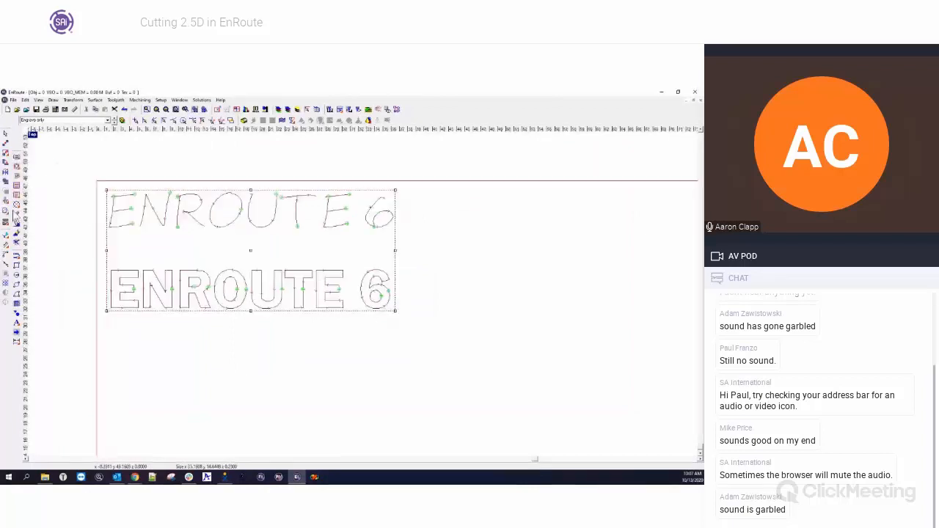
pyautogui.click(20, 264)
pyautogui.moveTo(126, 176)
pyautogui.mouseDown()
pyautogui.moveTo(447, 279)
pyautogui.moveTo(412, 301)
pyautogui.mouseUp()
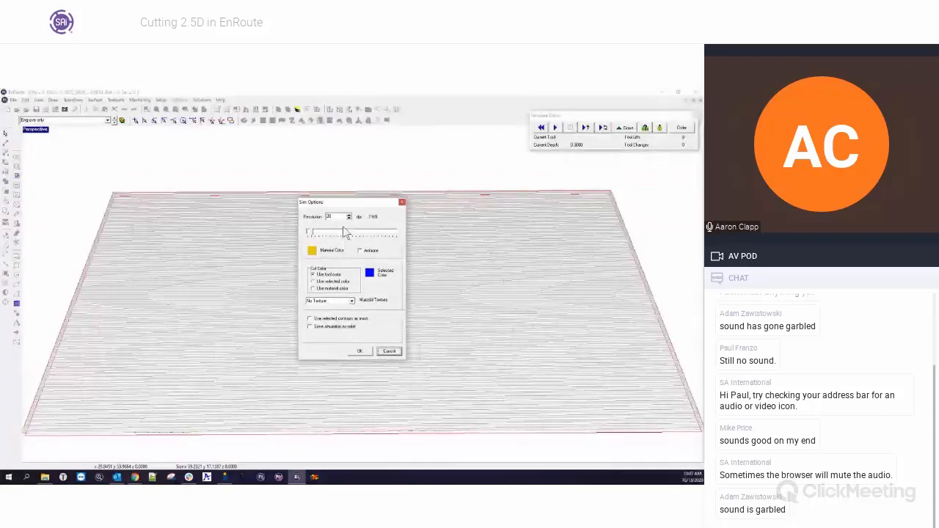
# - Simulate the engraving toolpaths over the whole plate, show the rendered view and close the simulation
pyautogui.click(359, 351)
pyautogui.click(555, 128)
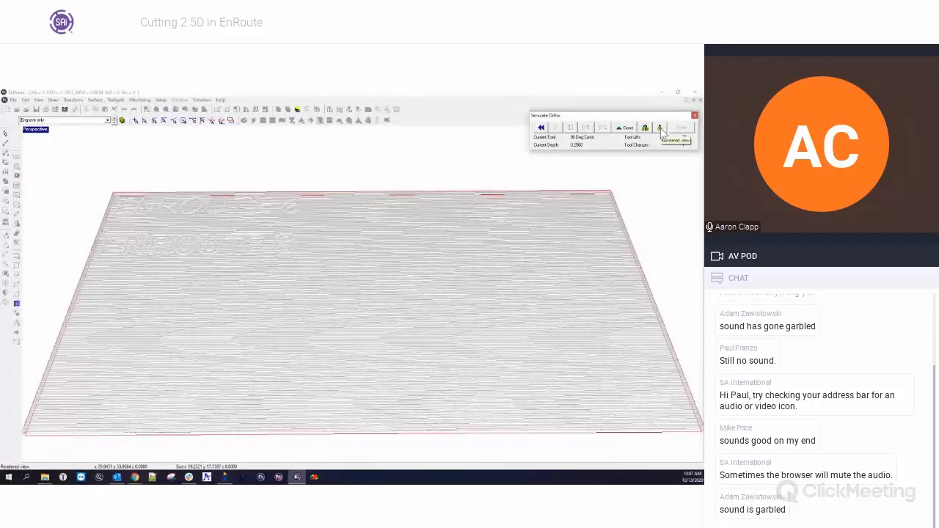
pyautogui.click(625, 128)
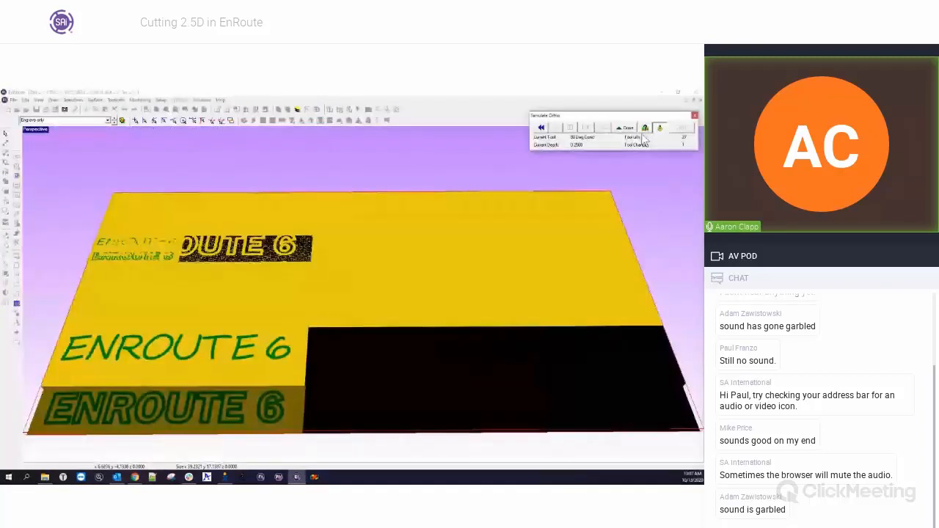
pyautogui.click(626, 128)
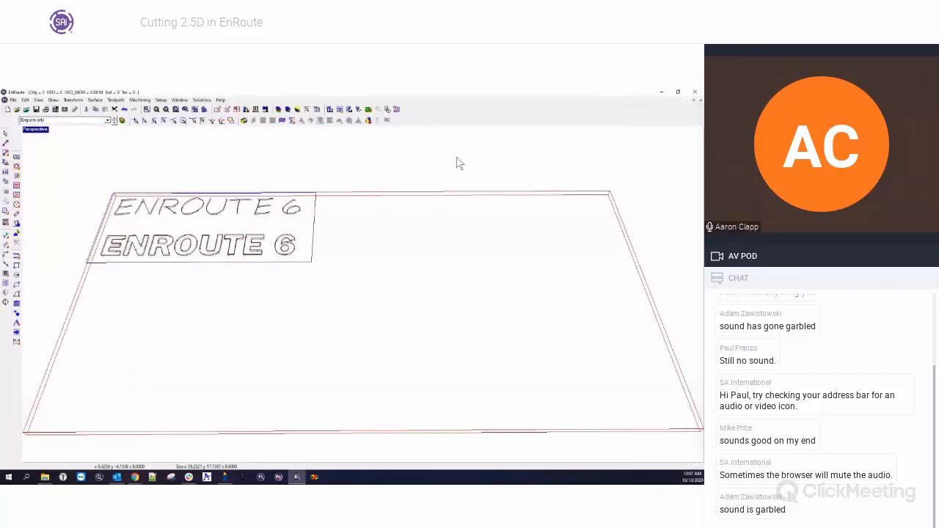
# - Reopen the drawing file and simulate the "Engrave only" toolpaths with the rectangle around the text as the mask
pyautogui.doubleClick(29, 131)
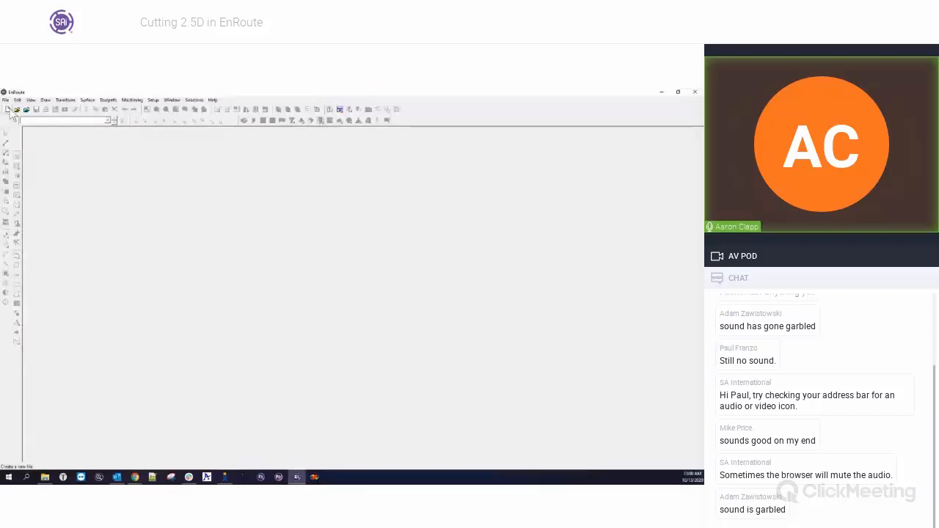
pyautogui.click(16, 110)
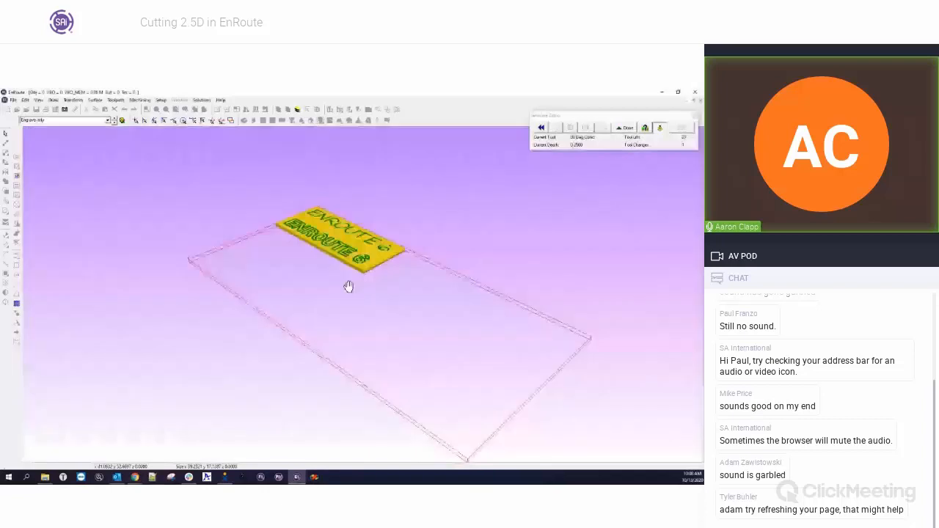
# - Examine the rendered simulation of both engraved ENROUTE 6 lines up close and from several angles
pyautogui.moveTo(349, 285); pyautogui.dragTo(403, 356, button='middle')
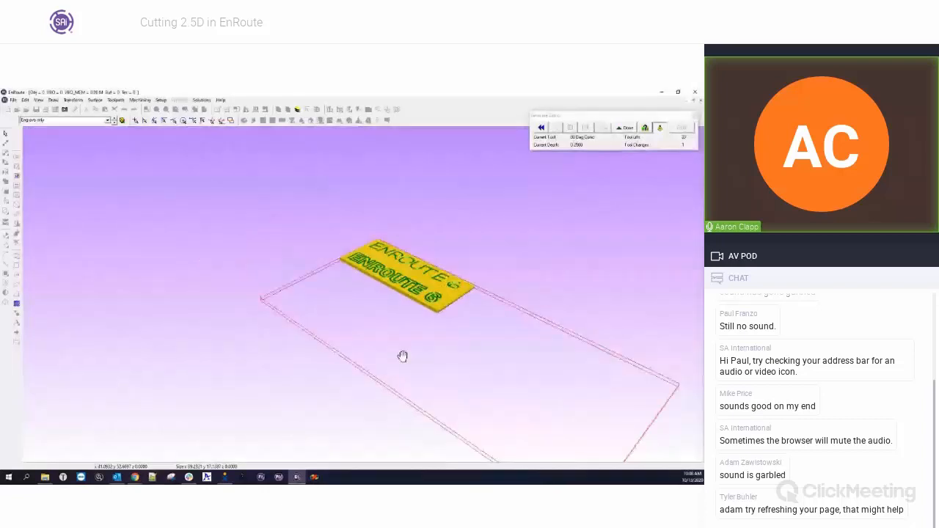
pyautogui.scroll(5, 402, 357)
pyautogui.moveTo(403, 357); pyautogui.dragTo(286, 420, button='middle')
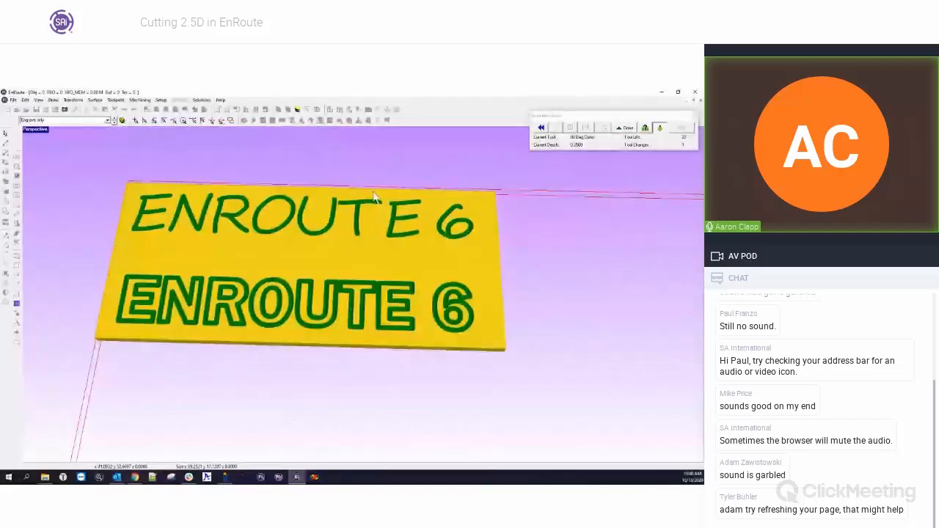
pyautogui.moveTo(373, 196); pyautogui.dragTo(193, 278, button='middle')
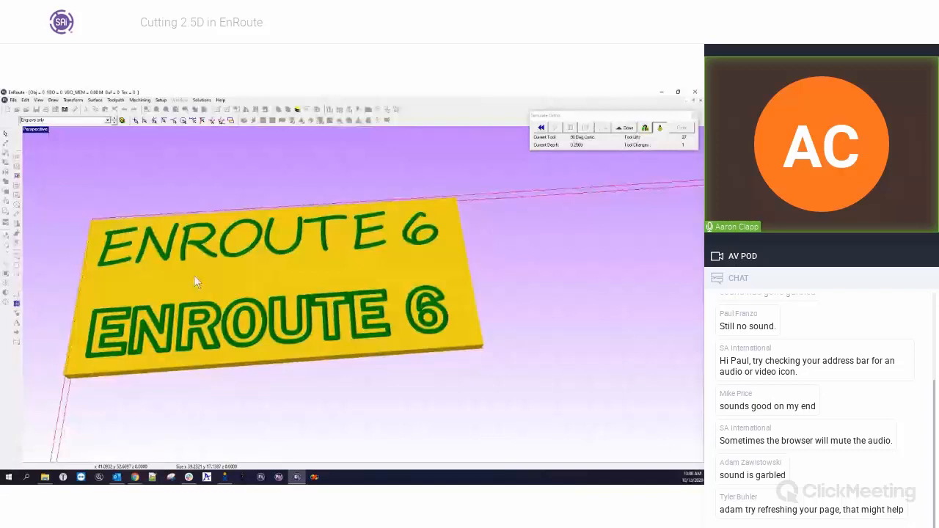
pyautogui.scroll(2, 309, 256)
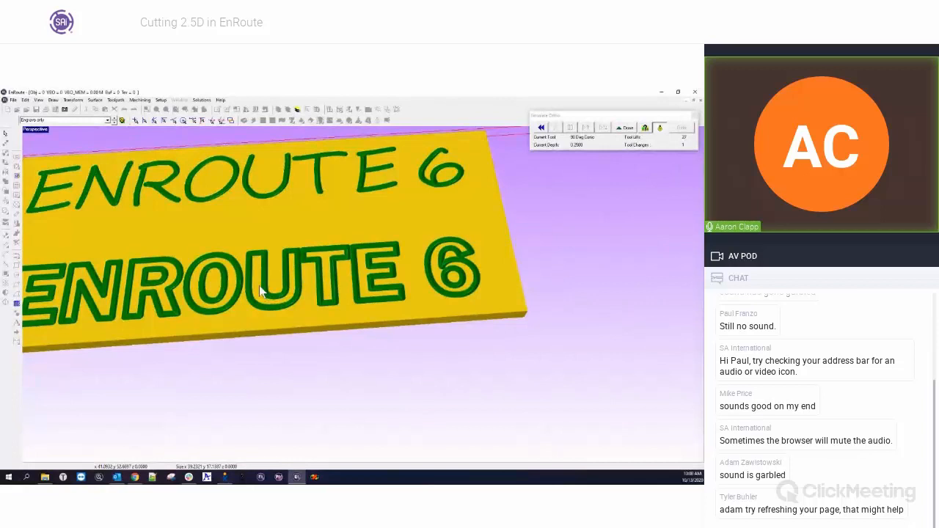
pyautogui.moveTo(364, 277); pyautogui.dragTo(632, 278, button='middle')
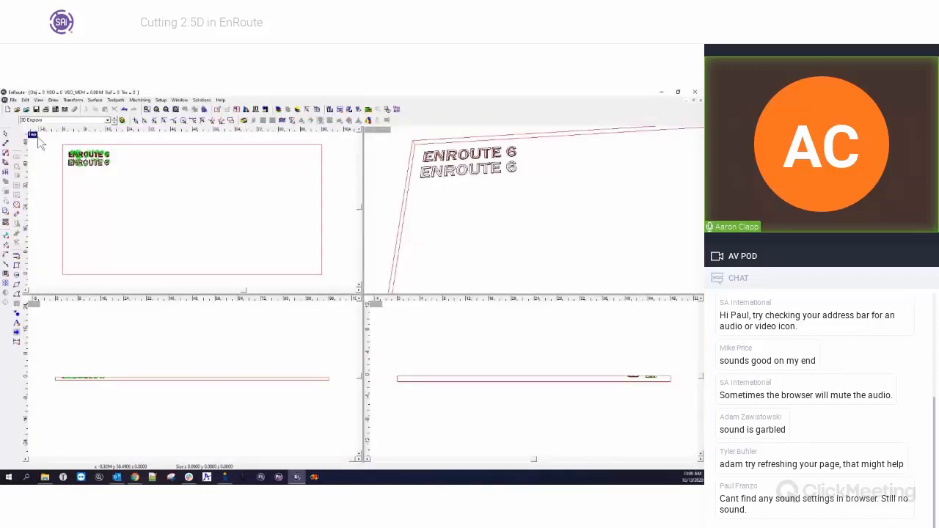
# - Show the "3D Engrave" drawing in a single Top view and inspect the toolpaths on both ENROUTE 6 lines
pyautogui.doubleClick(35, 135)
pyautogui.scroll(2, 88, 174)
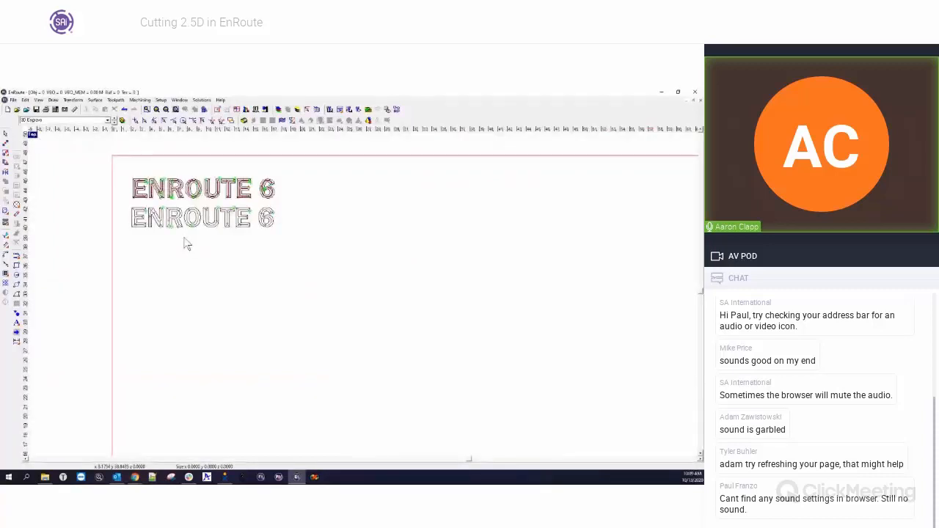
pyautogui.scroll(2, 184, 237)
pyautogui.moveTo(62, 177); pyautogui.dragTo(406, 314)
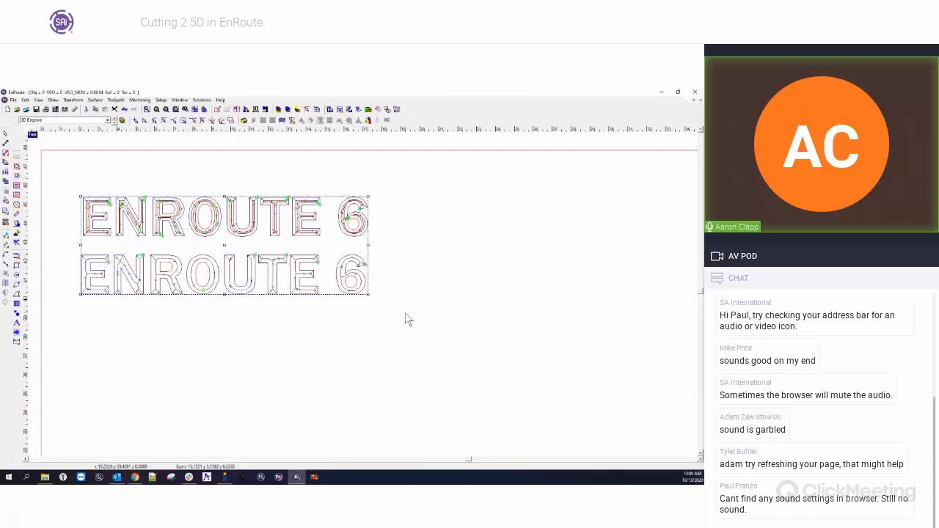
pyautogui.click(408, 319)
# - Review the tool, depth and 3D engrave options in the upper line's engrave strategy, and close it without saving changes
pyautogui.moveTo(74, 189); pyautogui.dragTo(382, 239)
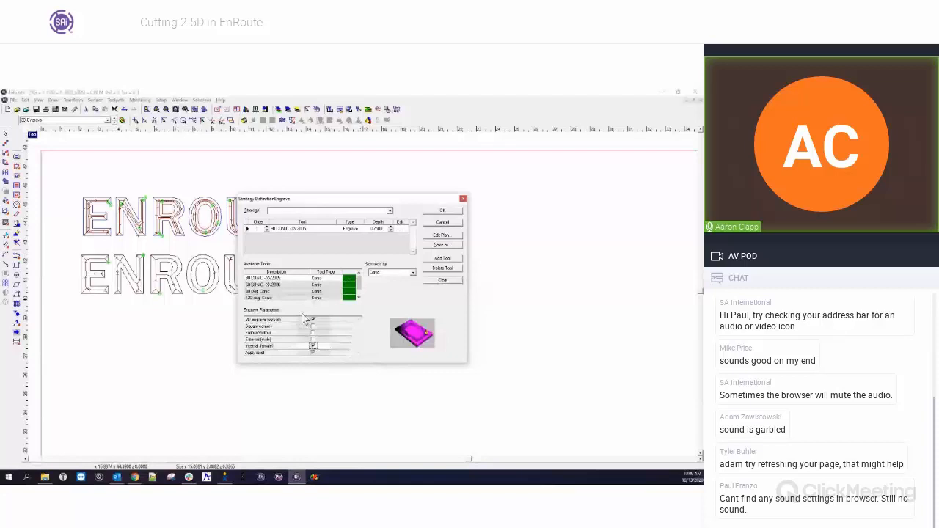
pyautogui.doubleClick(381, 229)
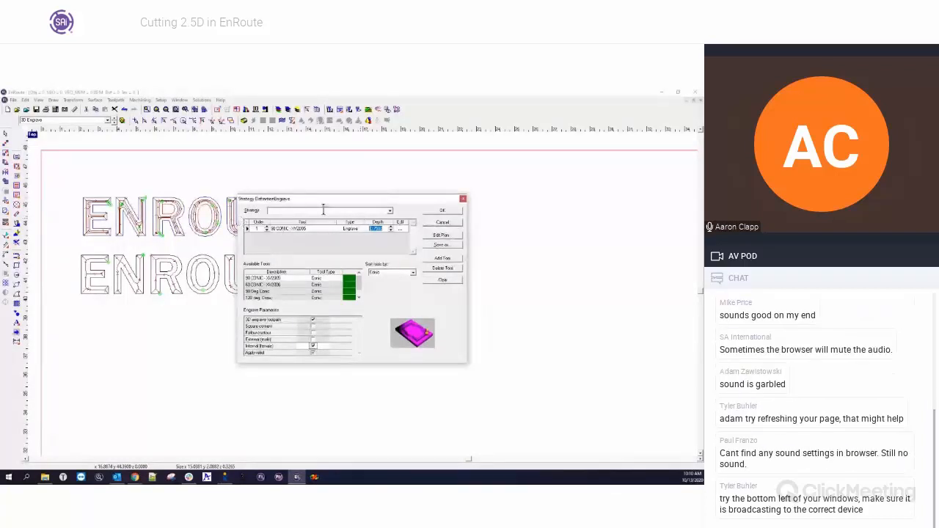
pyautogui.moveTo(323, 199); pyautogui.dragTo(471, 183)
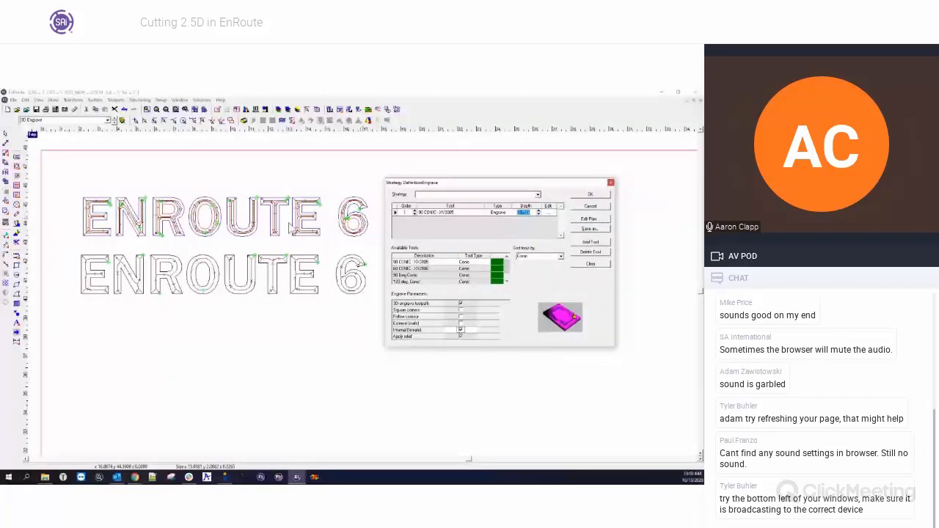
pyautogui.click(590, 206)
pyautogui.click(110, 183)
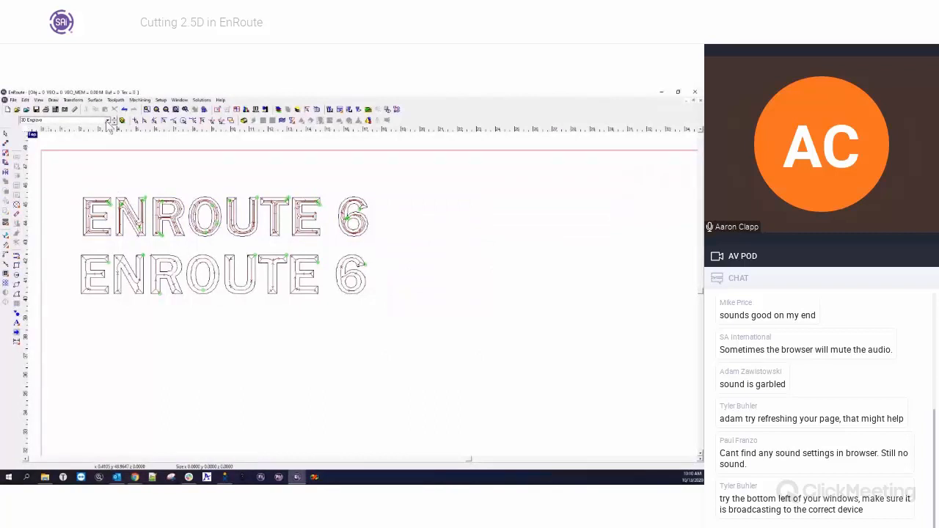
# - In the "Engrave only" drawing, simulate the toolpaths with the surrounding rectangle as the mask and inspect the outlined 6 up close
pyautogui.click(108, 121)
pyautogui.click(100, 133)
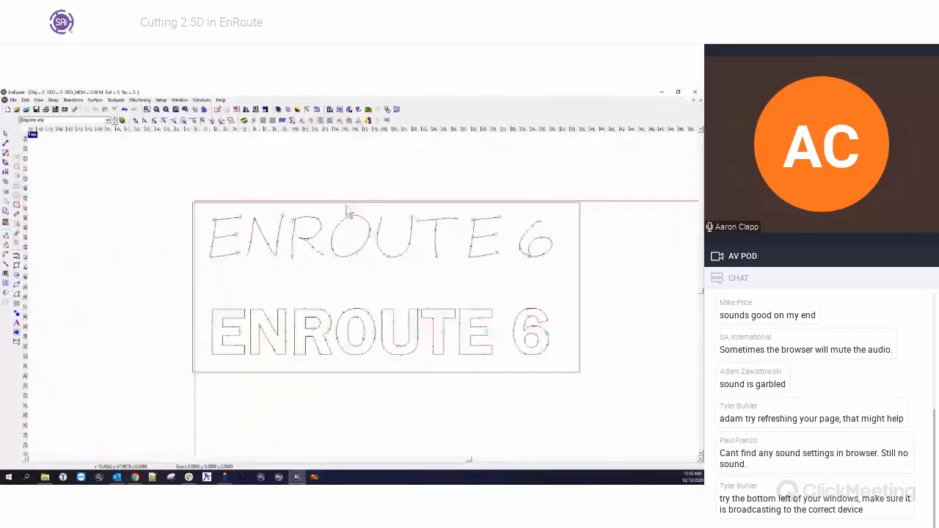
pyautogui.click(343, 203)
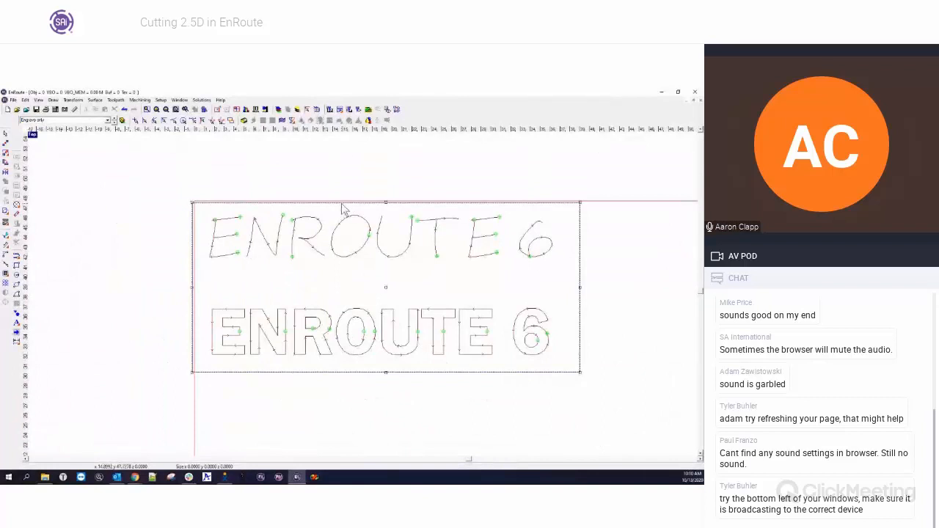
pyautogui.click(369, 110)
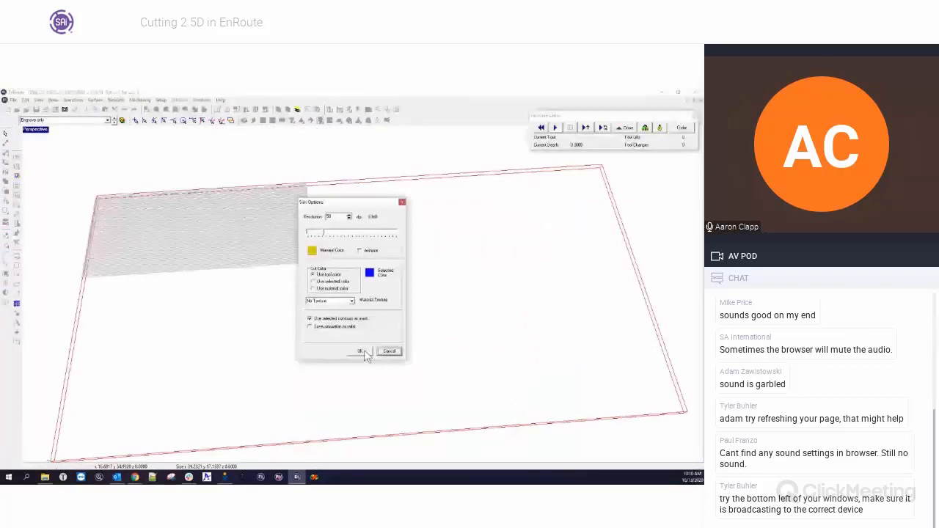
pyautogui.click(360, 351)
pyautogui.scroll(4, 260, 246)
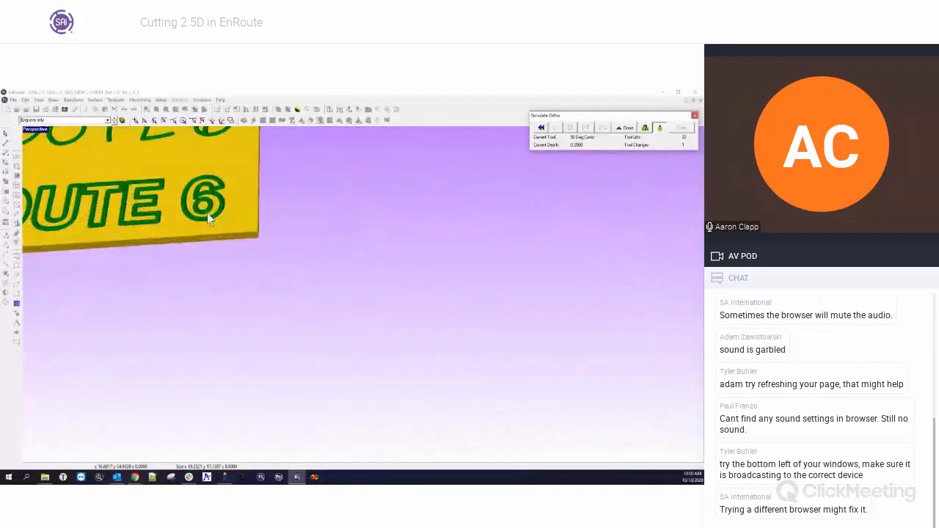
pyautogui.scroll(5, 207, 212)
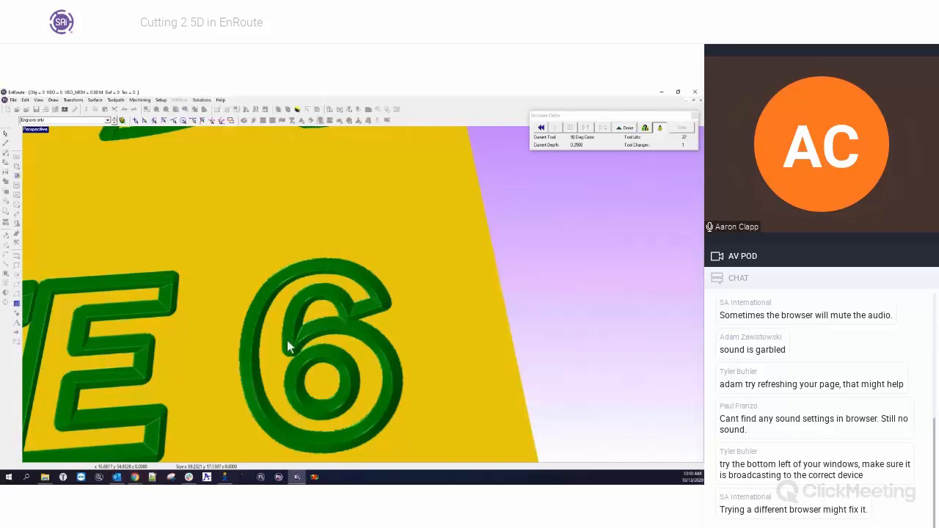
# - Close the simulation, show the "3D Engrave" drawing in a single Top view, and inspect the upper line's toolpaths up close
pyautogui.click(627, 129)
pyautogui.doubleClick(40, 130)
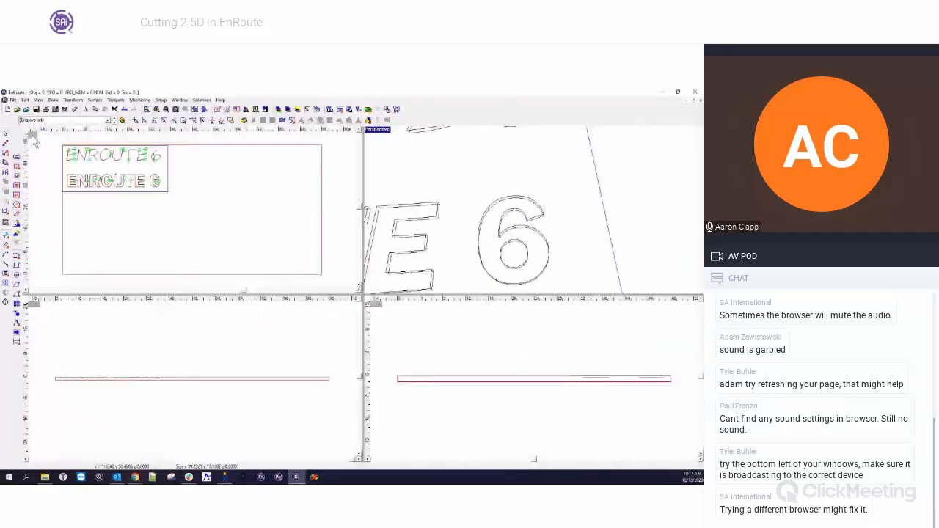
pyautogui.doubleClick(32, 133)
pyautogui.scroll(5, 161, 180)
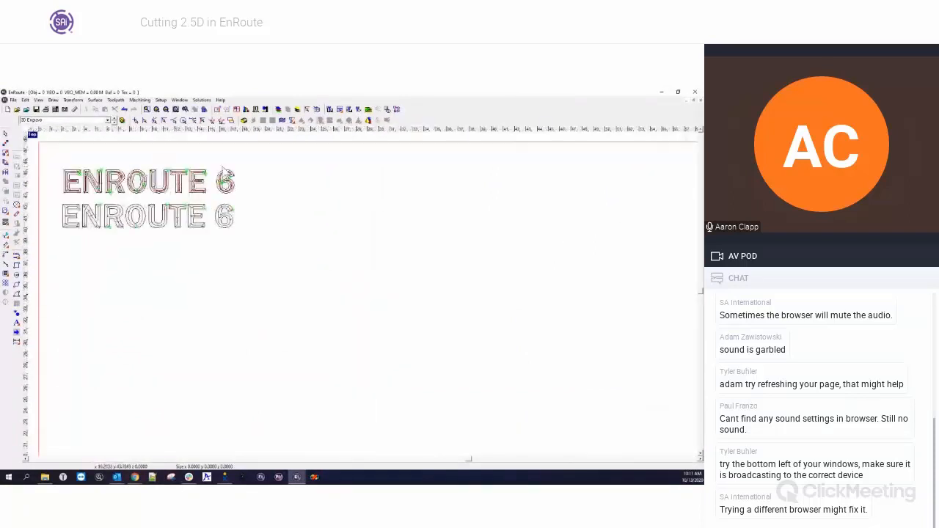
pyautogui.scroll(6, 226, 170)
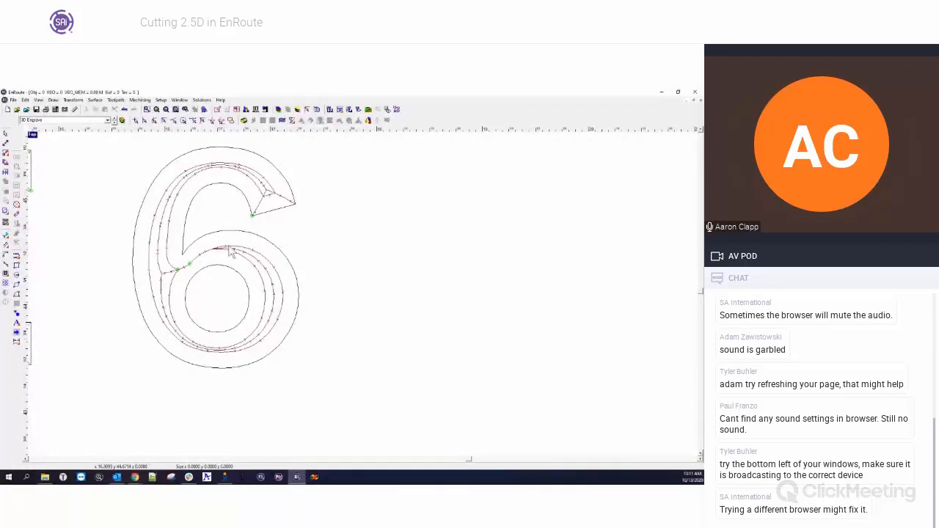
pyautogui.scroll(-3, 231, 252)
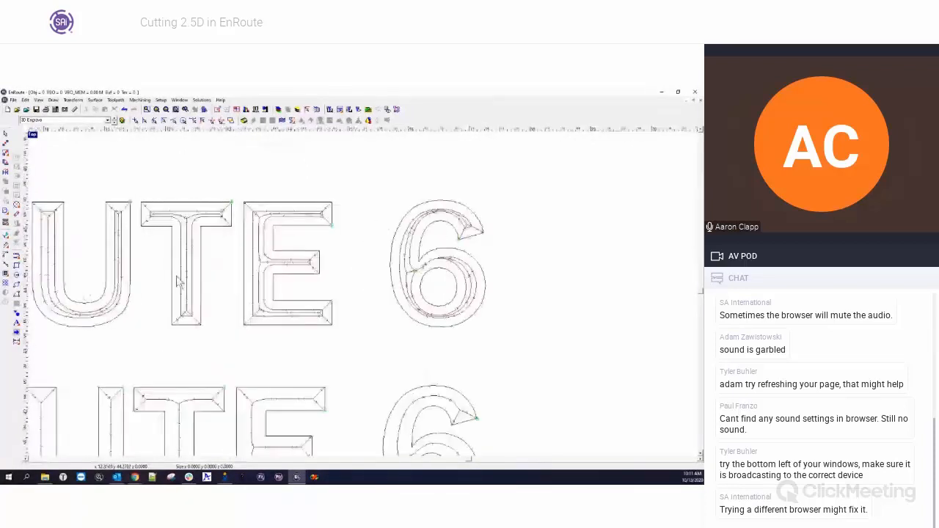
pyautogui.scroll(2, 176, 281)
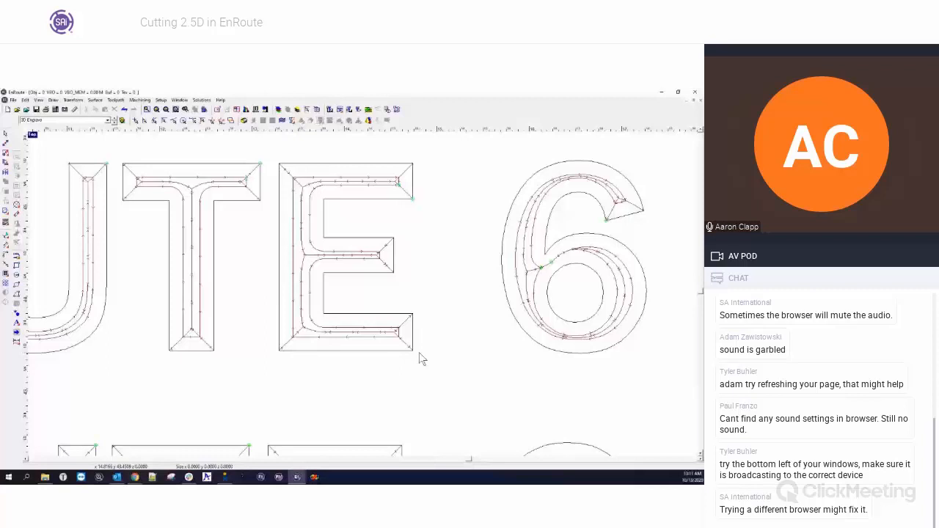
pyautogui.scroll(-4, 421, 360)
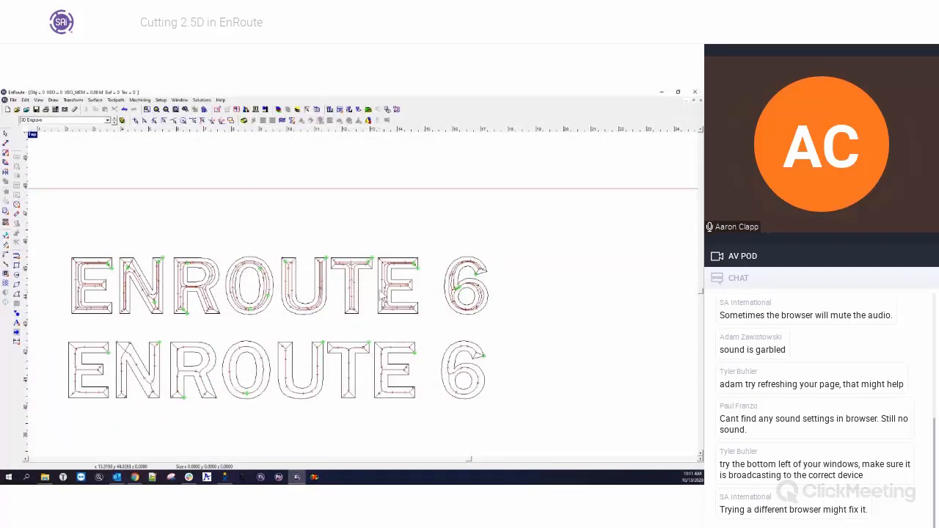
# - Review the tool, depth and internal engrave options in the engrave strategies of both ENROUTE 6 lines
pyautogui.click(487, 303)
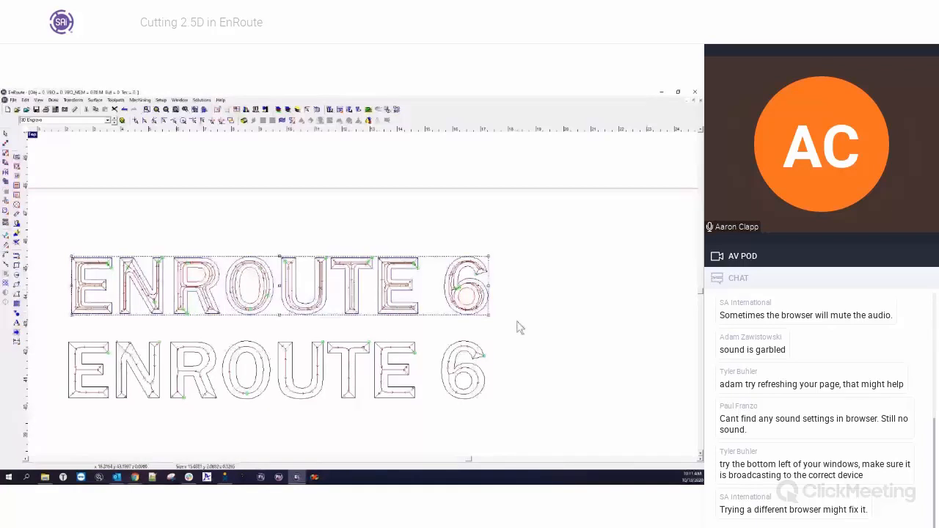
pyautogui.doubleClick(294, 281)
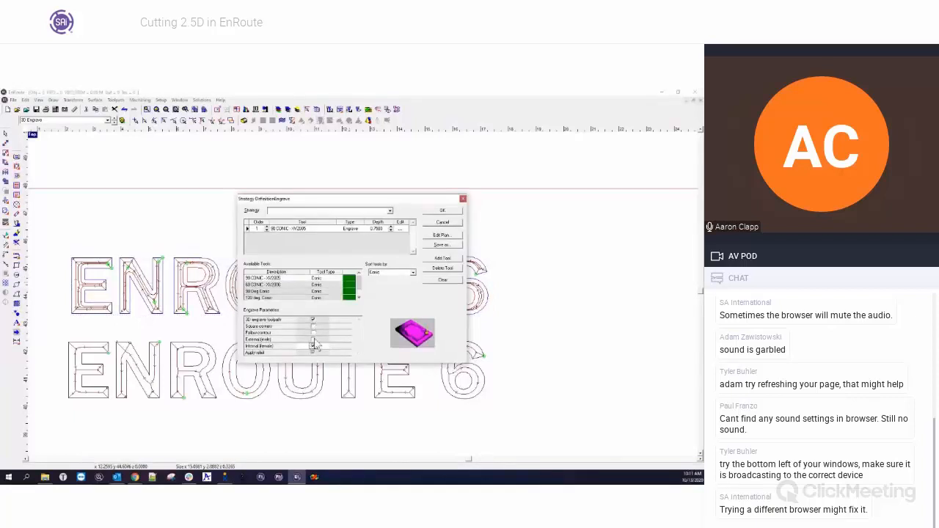
pyautogui.click(313, 345)
pyautogui.click(385, 228)
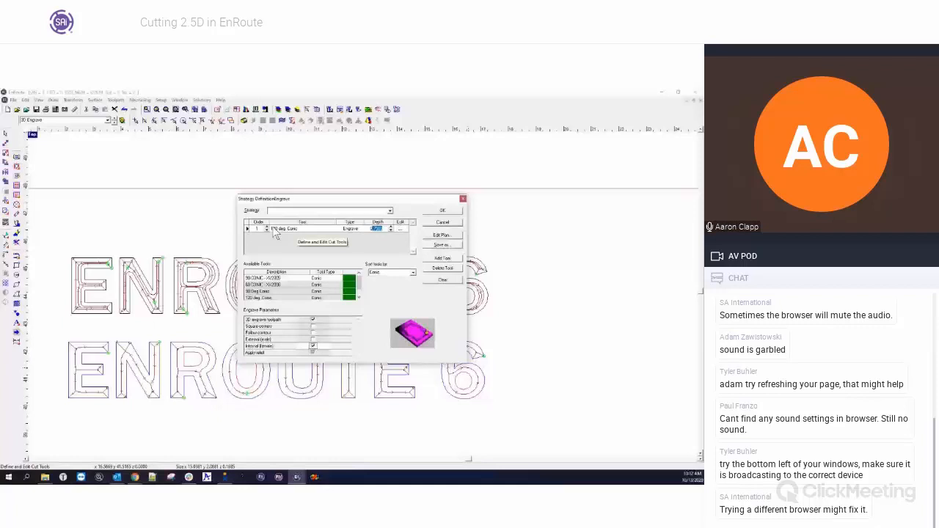
pyautogui.click(444, 210)
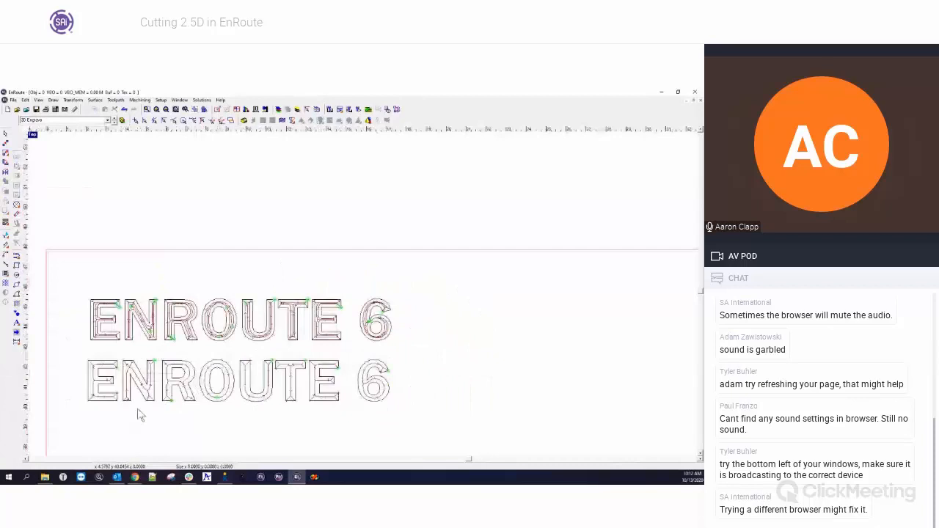
# - Draw a rectangle around both ENROUTE 6 lines and shrink it to about 18.6 by 7.9, inside the plate boundary
pyautogui.scroll(2, 139, 415)
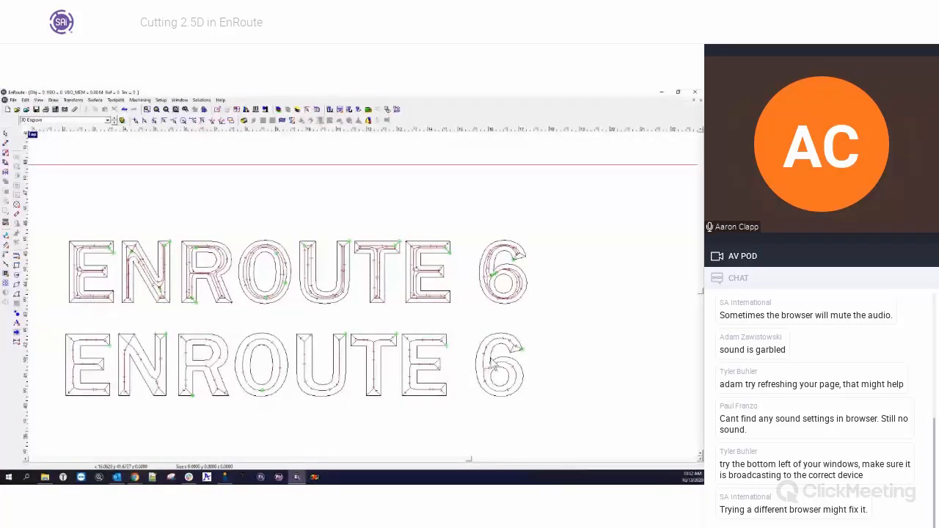
pyautogui.scroll(-3, 251, 252)
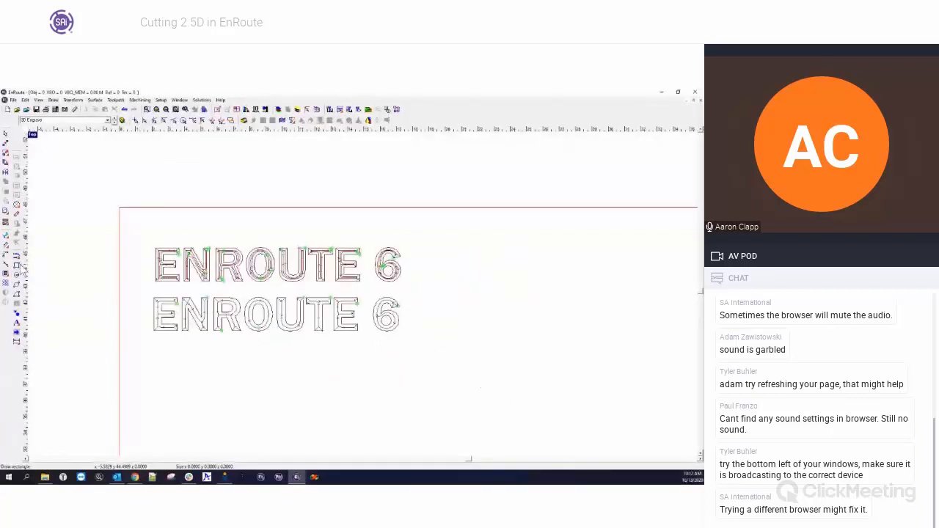
pyautogui.click(16, 266)
pyautogui.moveTo(144, 213); pyautogui.dragTo(449, 337)
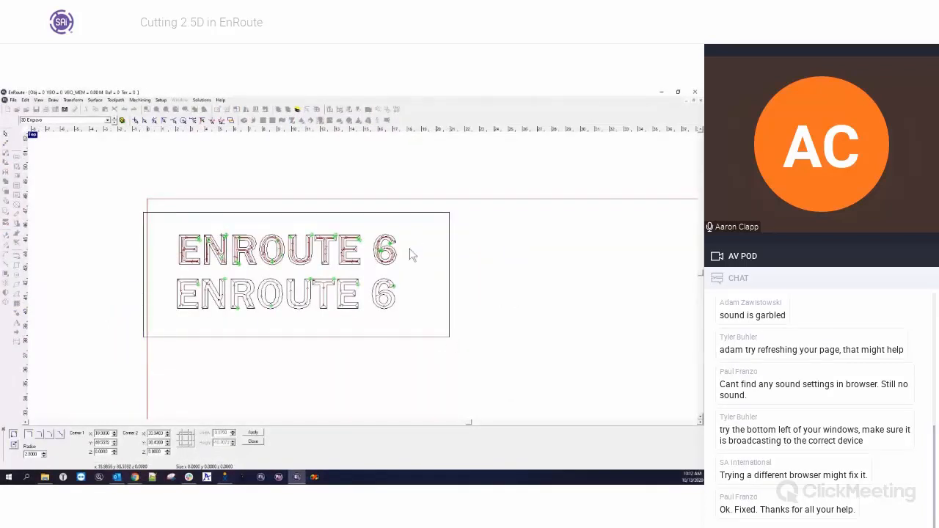
pyautogui.press('Escape')
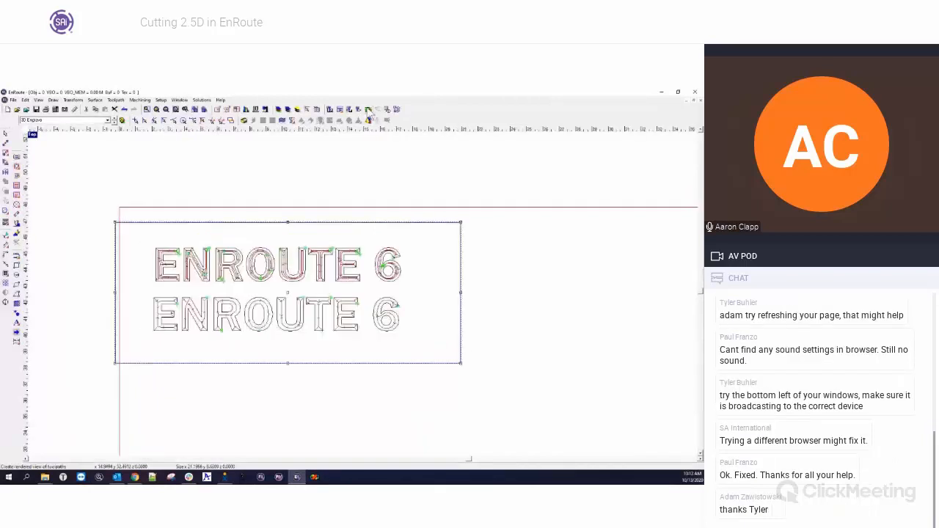
pyautogui.moveTo(460, 222); pyautogui.dragTo(443, 229)
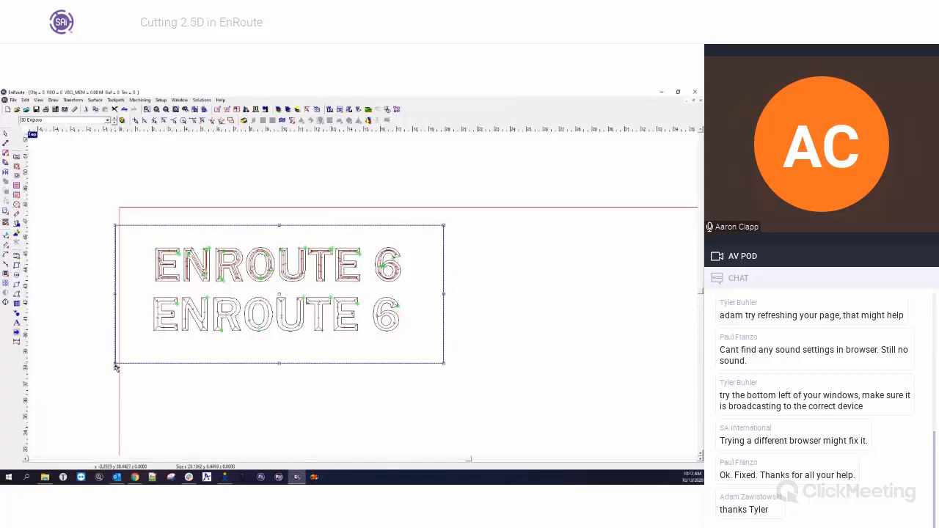
pyautogui.moveTo(116, 362); pyautogui.dragTo(128, 356)
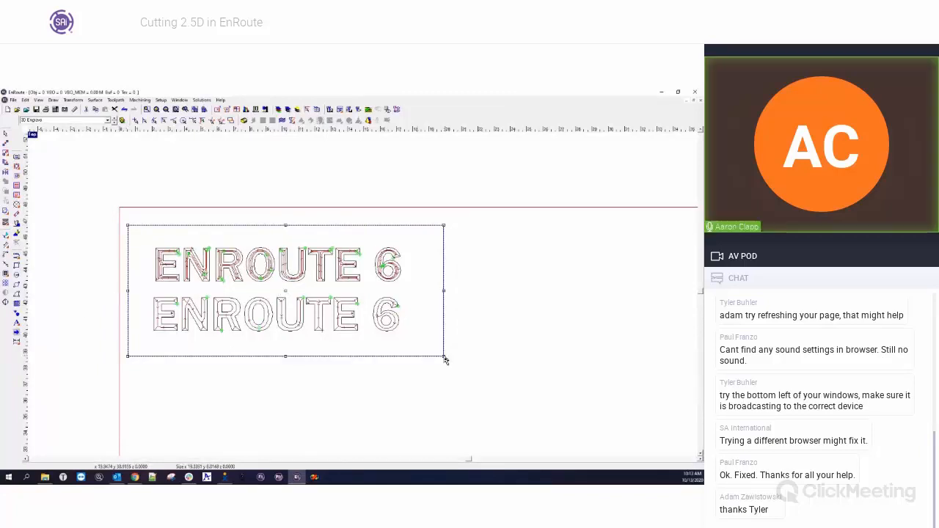
pyautogui.moveTo(444, 357); pyautogui.dragTo(432, 354)
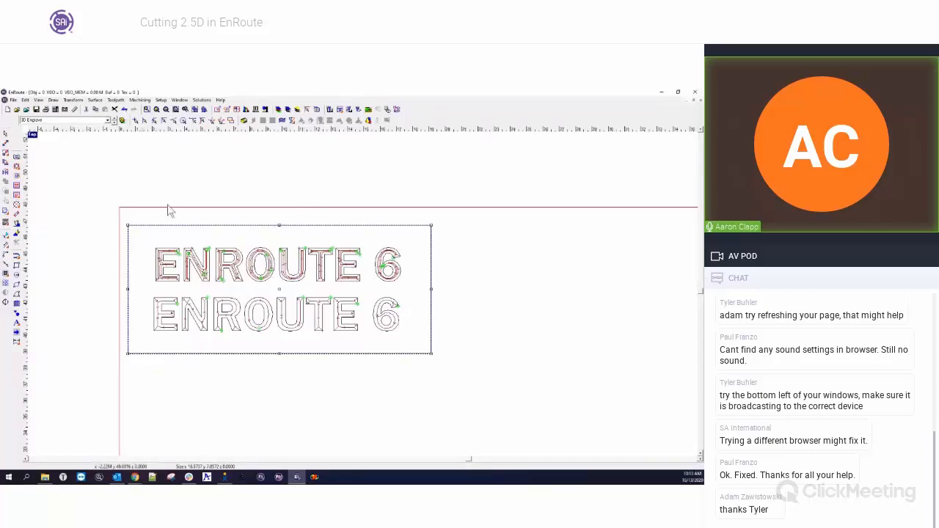
# - Simulate the toolpaths at a lower resolution with the rectangle as the mask, and show the rendered view
pyautogui.click(368, 109)
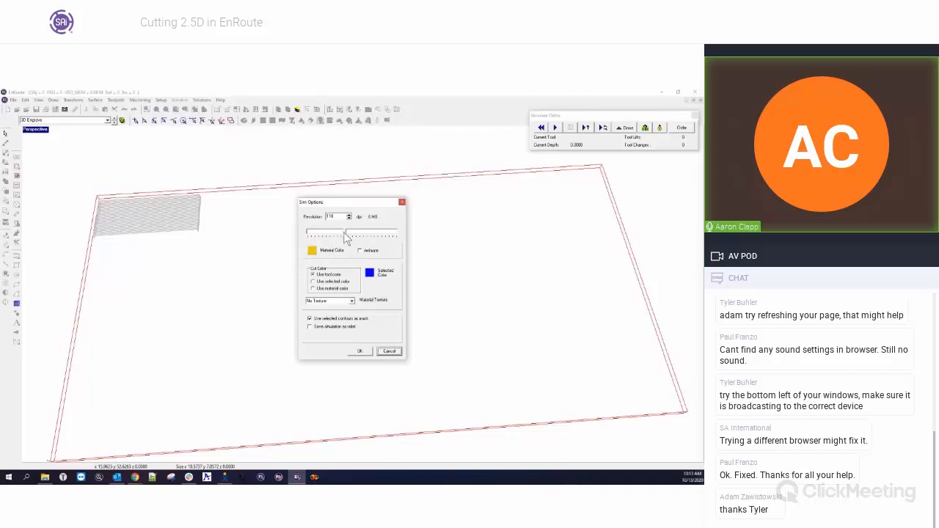
pyautogui.moveTo(344, 232); pyautogui.dragTo(328, 232)
pyautogui.click(359, 352)
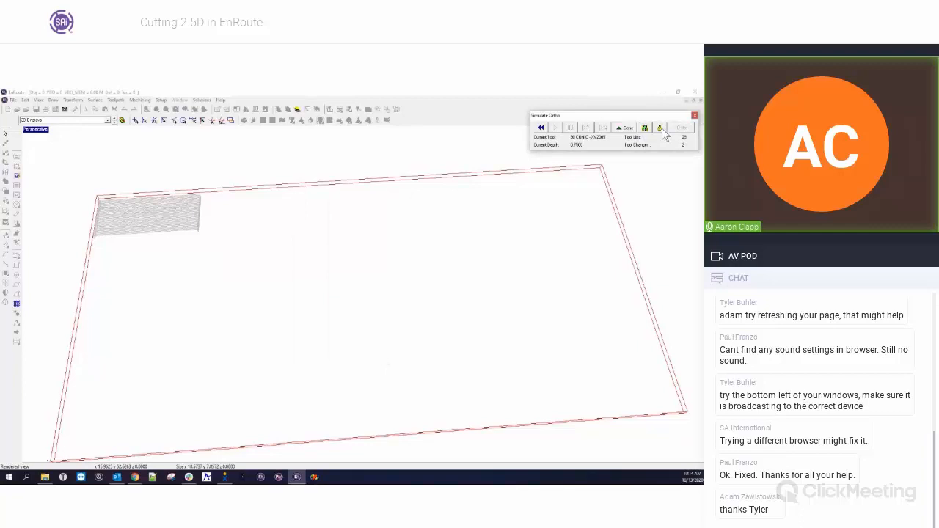
pyautogui.click(659, 128)
# - Examine the rendered engraving of both ENROUTE 6 lines from several angles, comparing their letter floors and corners
pyautogui.scroll(3, 342, 266)
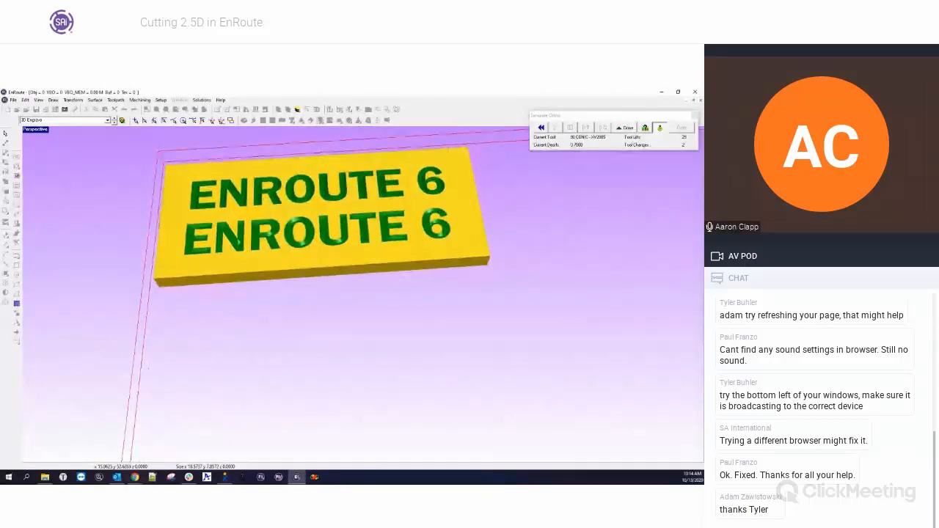
pyautogui.scroll(2, 121, 306)
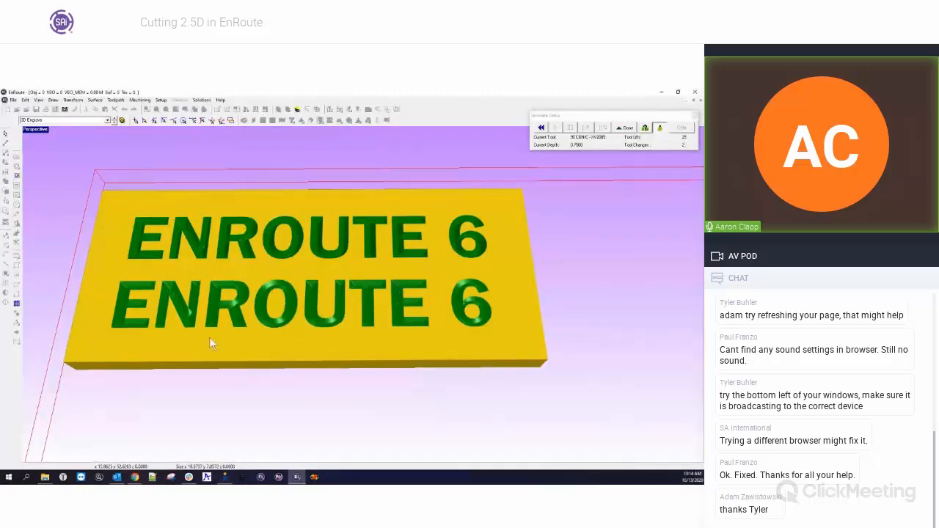
pyautogui.moveTo(209, 337); pyautogui.dragTo(368, 353, button='middle')
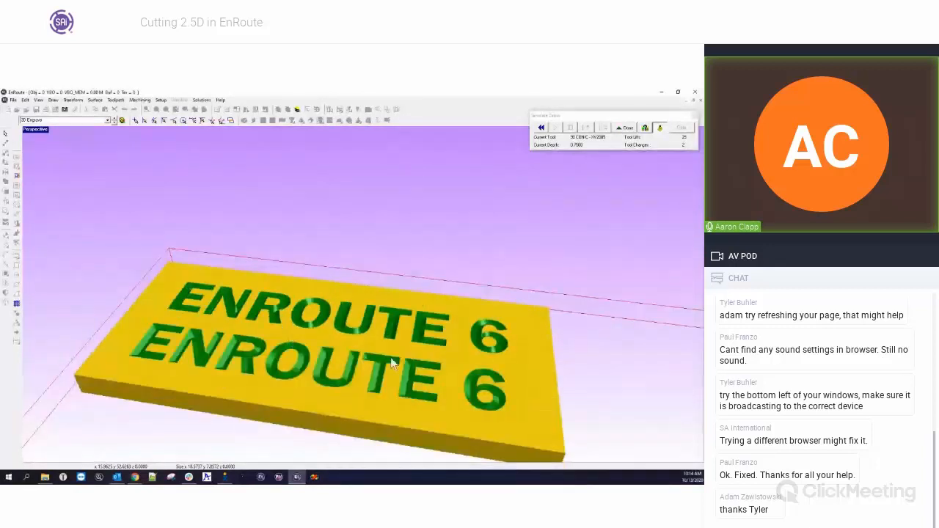
pyautogui.moveTo(391, 362); pyautogui.dragTo(429, 342, button='middle')
pyautogui.scroll(3, 366, 231)
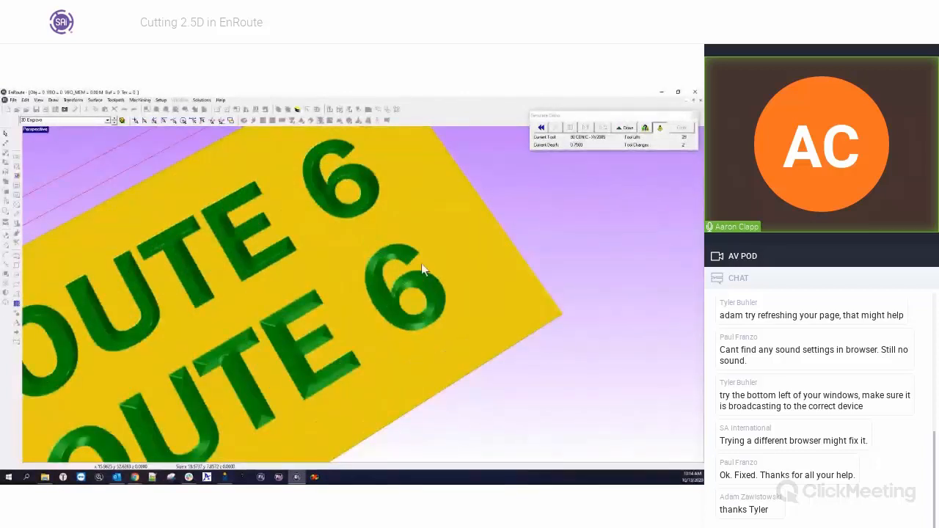
pyautogui.moveTo(388, 247); pyautogui.dragTo(333, 221, button='middle')
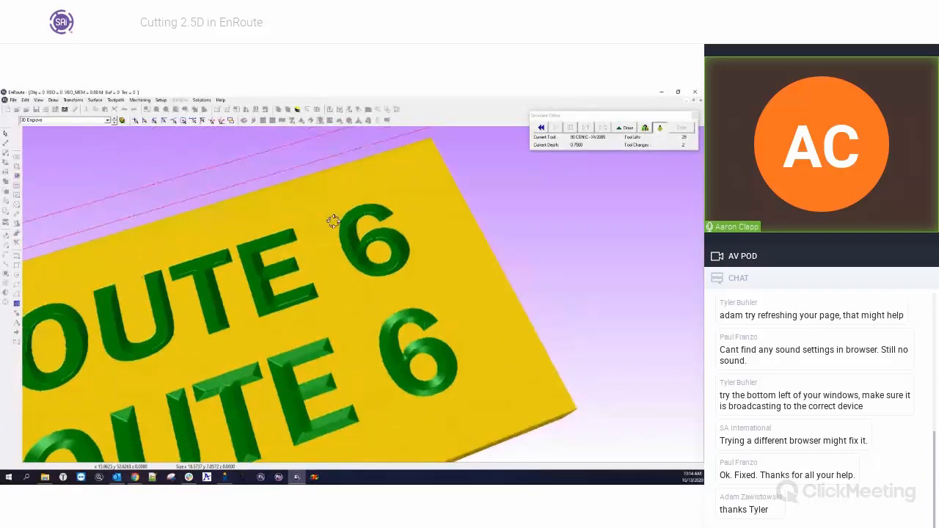
pyautogui.moveTo(333, 221); pyautogui.dragTo(317, 233, button='middle')
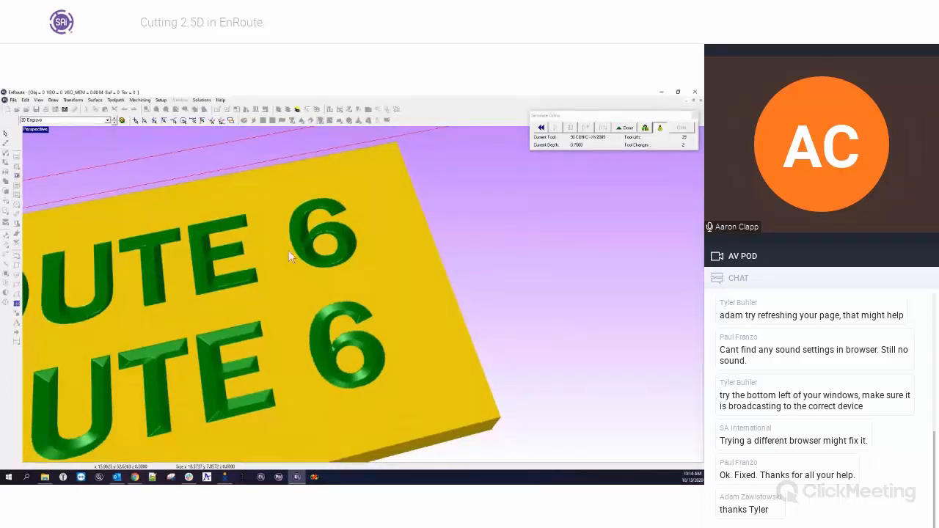
pyautogui.moveTo(289, 251); pyautogui.dragTo(307, 315, button='middle')
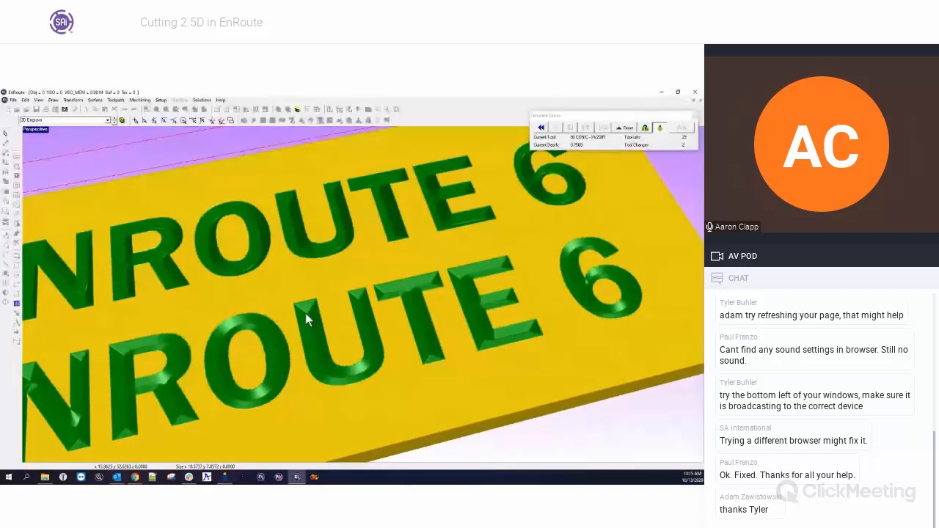
pyautogui.moveTo(77, 356); pyautogui.dragTo(354, 285, button='middle')
pyautogui.scroll(-3, 239, 304)
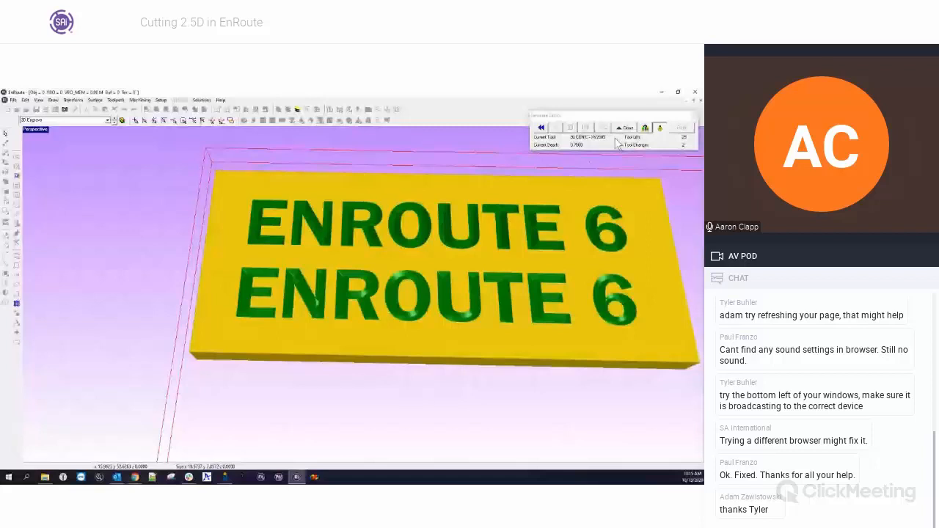
# - Leave the simulation and delete the lower ENROUTE 6 line
pyautogui.click(625, 127)
pyautogui.moveTo(104, 259); pyautogui.dragTo(387, 339)
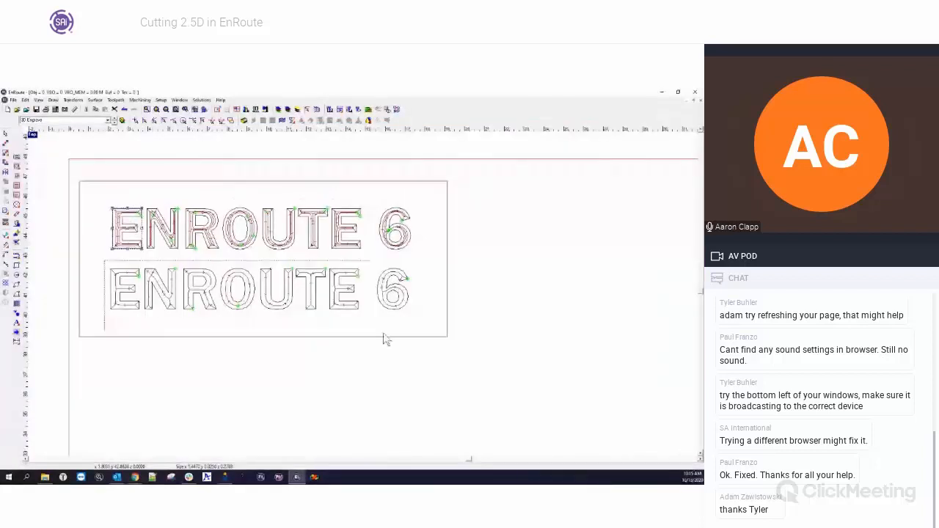
pyautogui.press('Delete')
# - Enlarge the remaining ENROUTE 6 line to about 41.2 by 5.7 and widen the surrounding rectangle to about 43 by 7.9
pyautogui.scroll(-2, 385, 313)
pyautogui.click(333, 270)
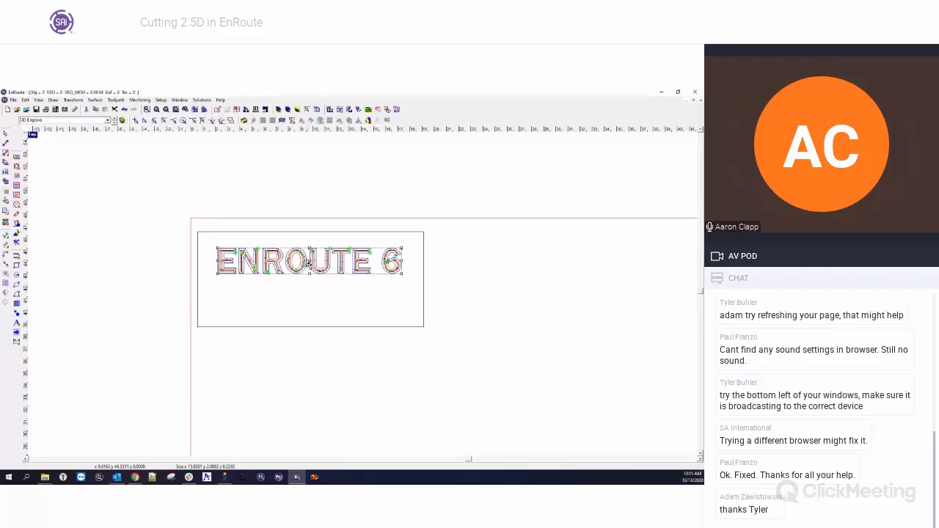
pyautogui.moveTo(308, 261); pyautogui.dragTo(293, 253)
pyautogui.moveTo(387, 265); pyautogui.dragTo(506, 320)
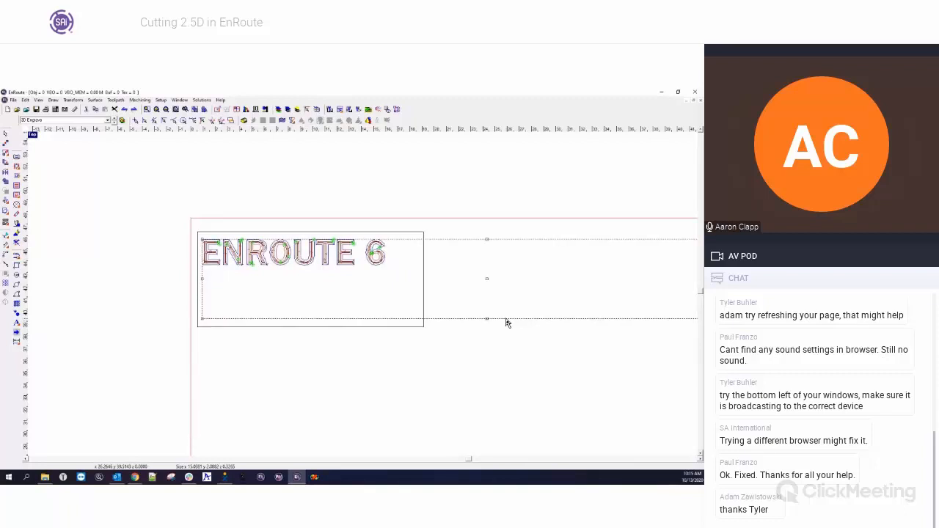
pyautogui.moveTo(506, 321); pyautogui.dragTo(502, 311)
pyautogui.scroll(-2, 502, 311)
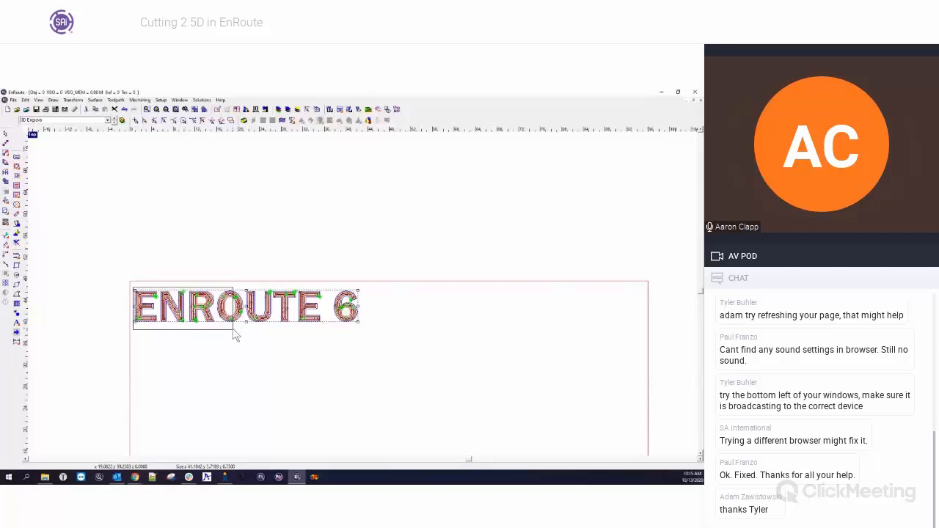
pyautogui.moveTo(234, 334); pyautogui.dragTo(363, 334)
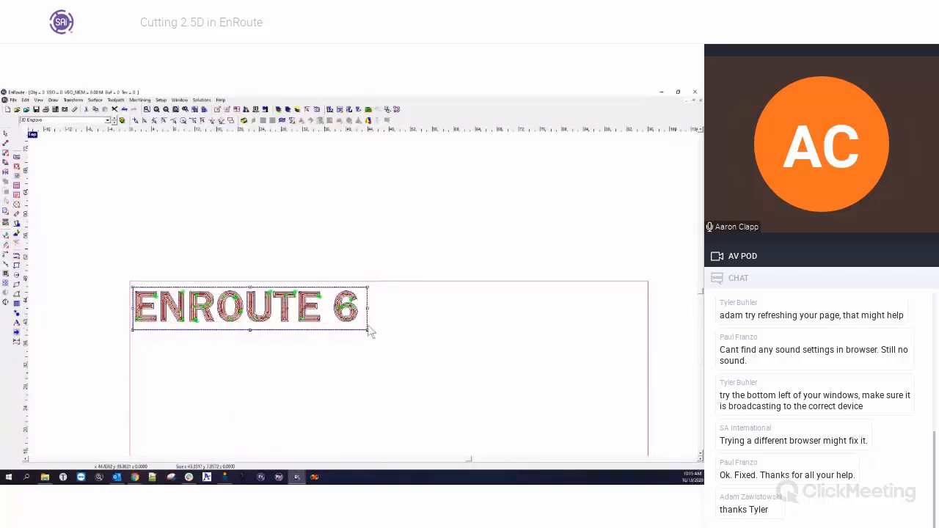
# - Set the depth in the enlarged ENROUTE 6 line's engrave toolpath to .25 and inspect the recalculated toolpath
pyautogui.rightClick(290, 344)
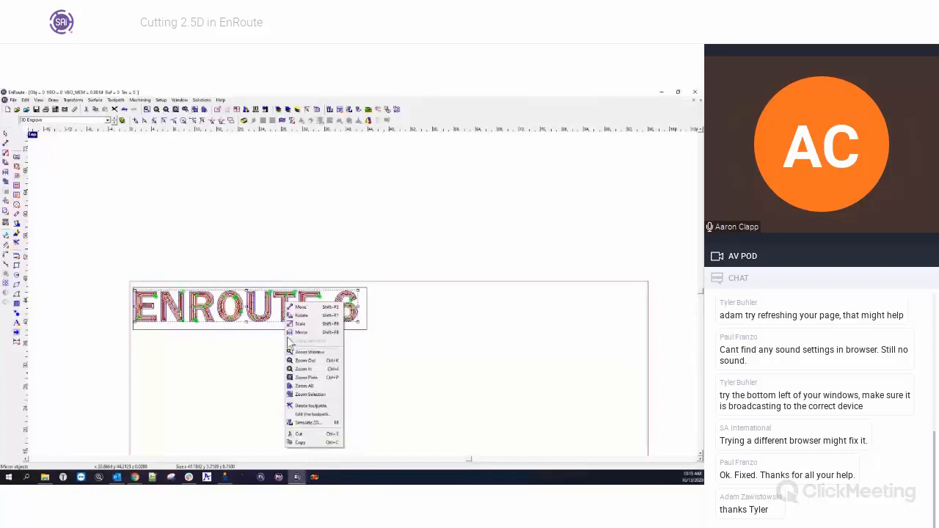
pyautogui.click(313, 415)
pyautogui.moveTo(384, 229); pyautogui.dragTo(326, 228)
pyautogui.write('.25')
pyautogui.press('Tab')
pyautogui.click(440, 211)
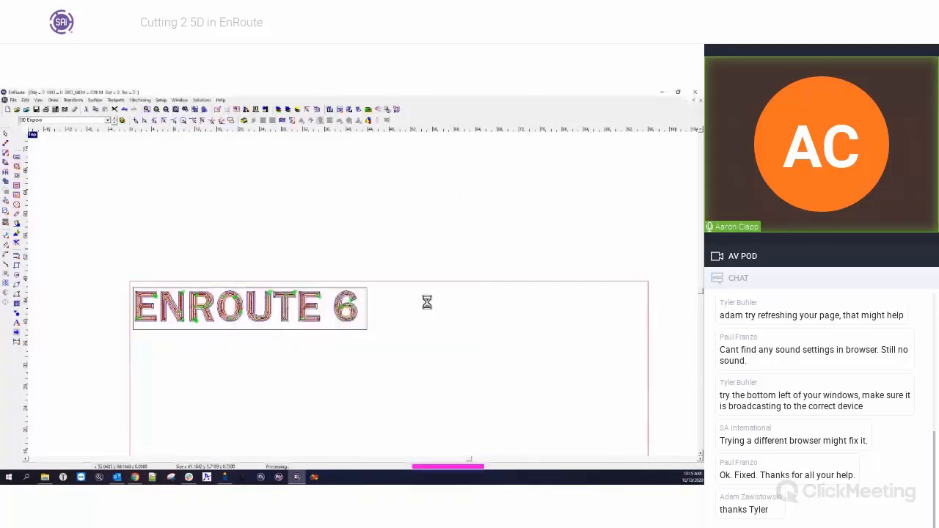
pyautogui.click(348, 327)
pyautogui.scroll(3, 245, 321)
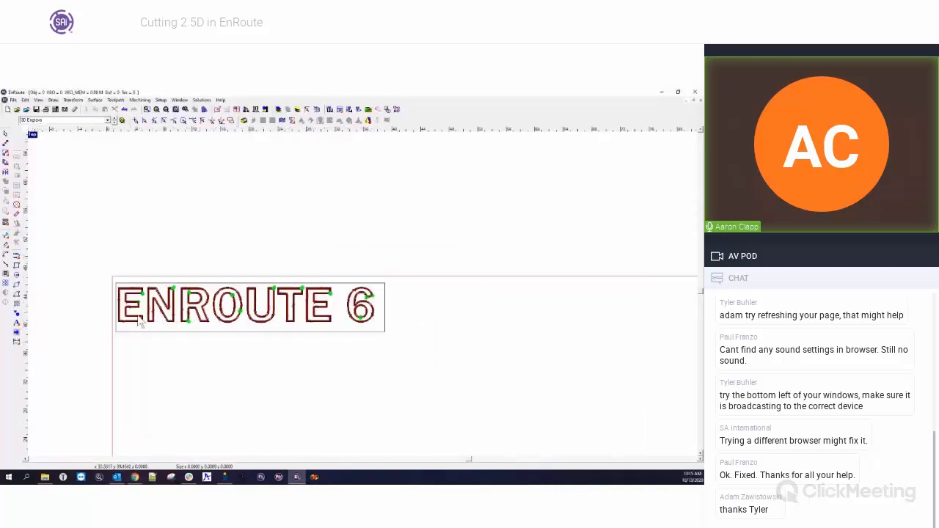
# - Simulate the engrave toolpath of the enlarged ENROUTE 6 line, examine the rendered letters up close and leave the simulation
pyautogui.scroll(1, 98, 312)
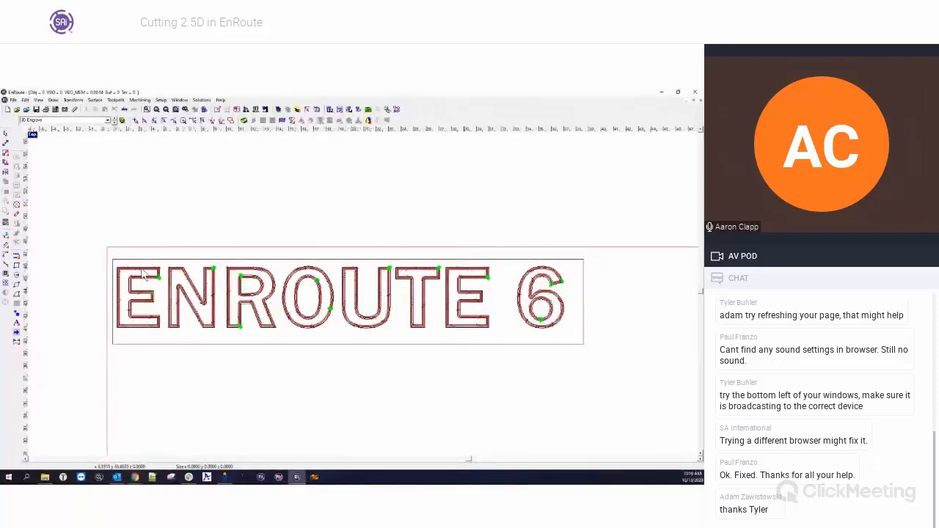
pyautogui.scroll(2, 145, 273)
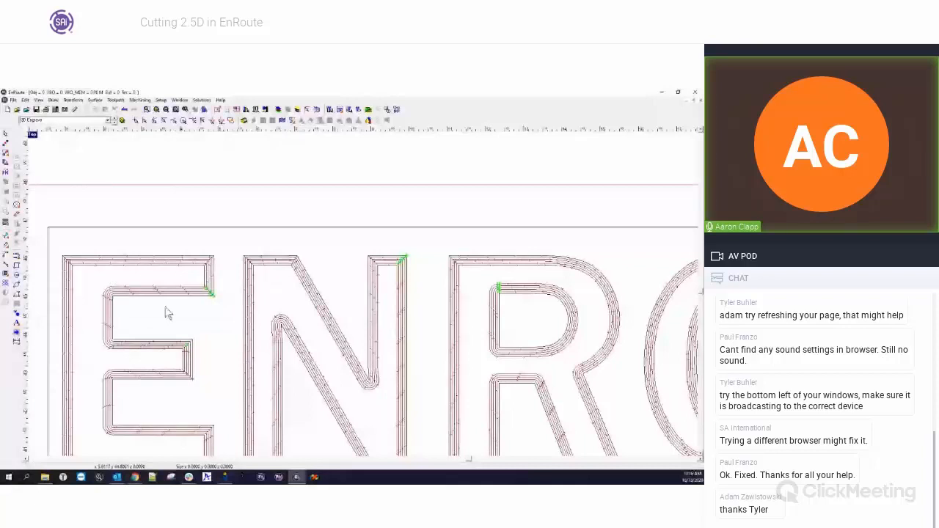
pyautogui.scroll(-3, 132, 280)
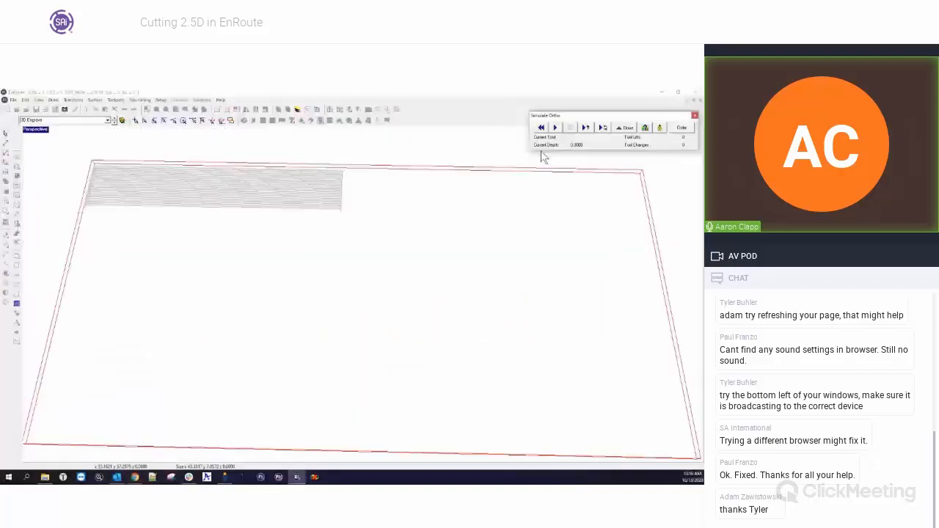
pyautogui.click(556, 129)
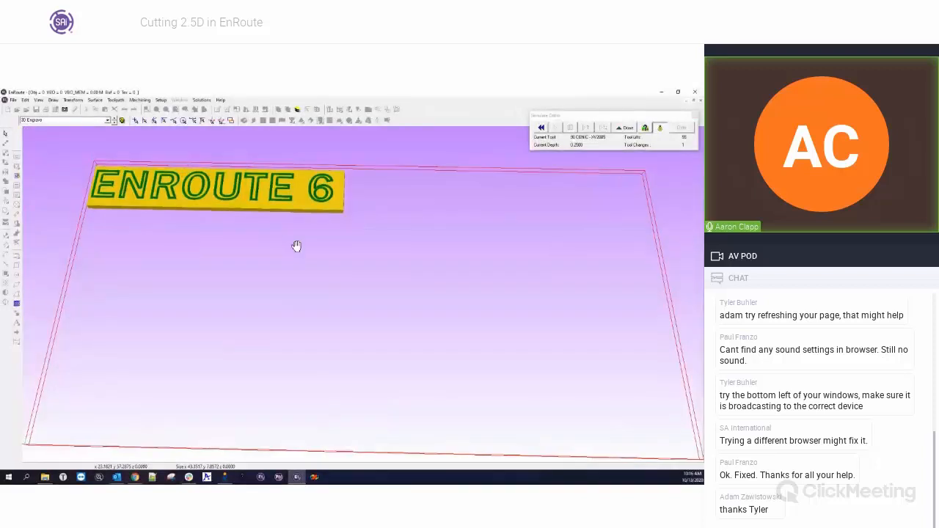
pyautogui.scroll(4, 297, 248)
pyautogui.moveTo(297, 247); pyautogui.dragTo(500, 293, button='middle')
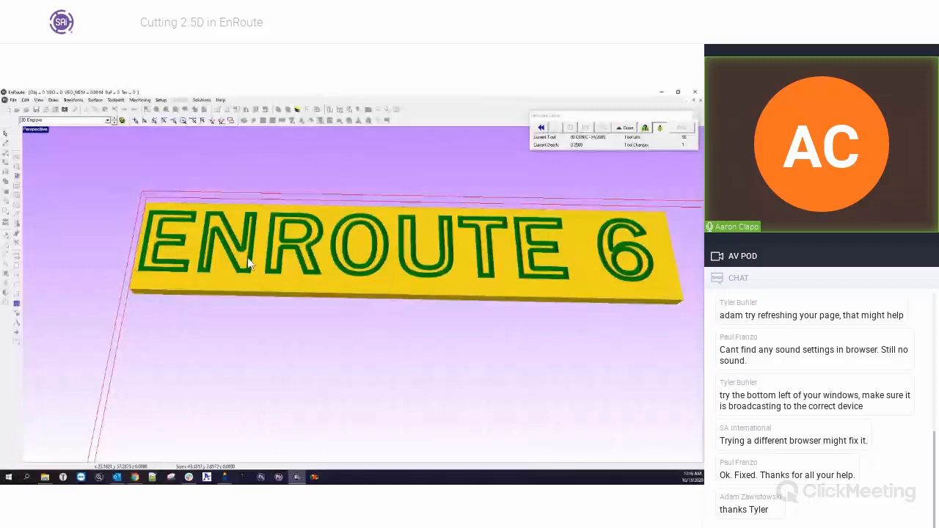
pyautogui.scroll(2, 345, 249)
pyautogui.scroll(1, 352, 246)
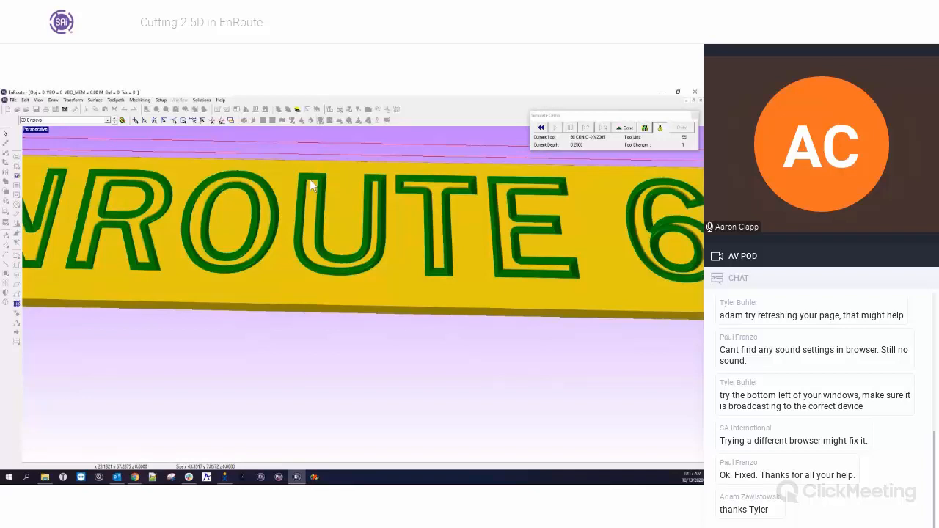
pyautogui.click(624, 128)
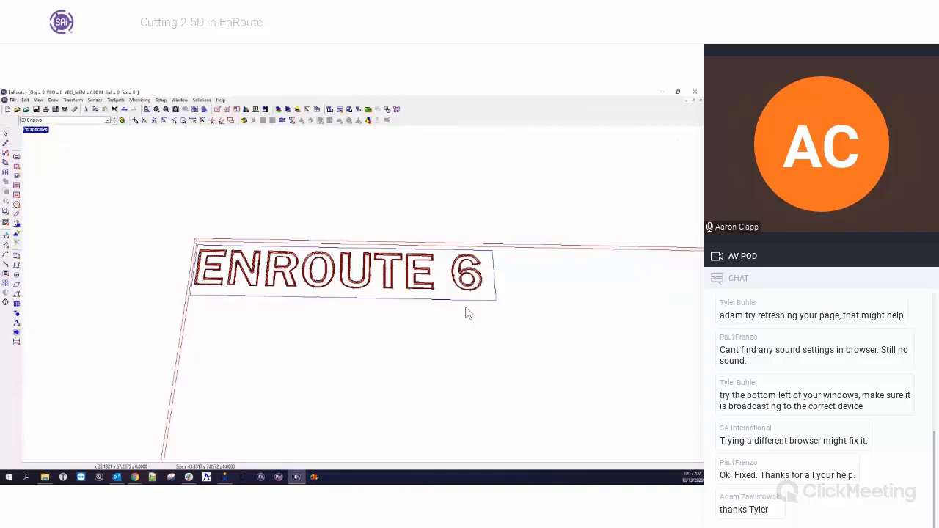
# - Switch to the Island Fill 3D Engrave layer and examine the upper ENROUTE 6 line's toolpaths in a maximized top view
pyautogui.click(108, 120)
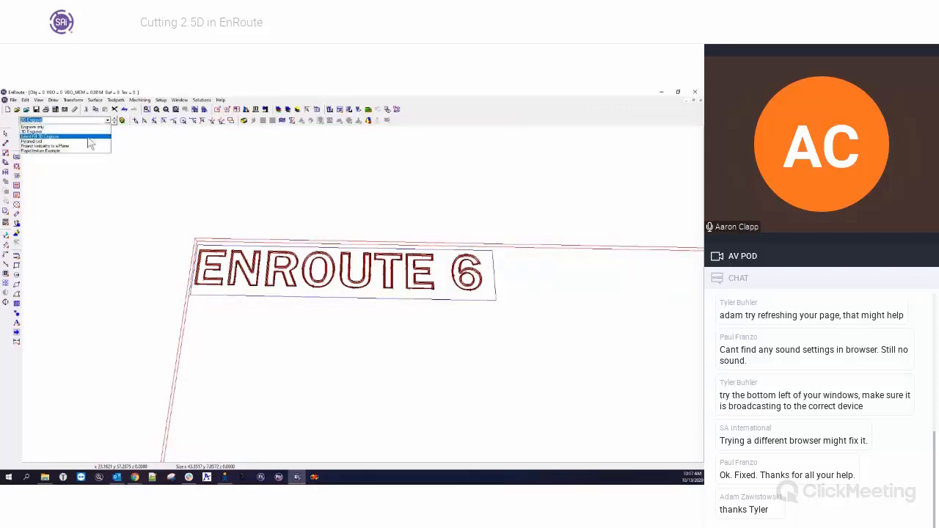
pyautogui.click(88, 138)
pyautogui.doubleClick(39, 130)
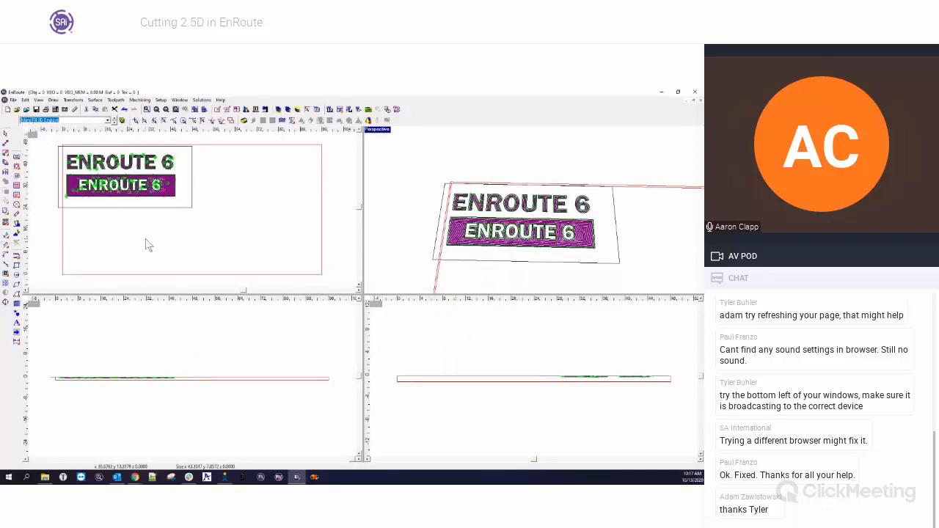
pyautogui.click(156, 277)
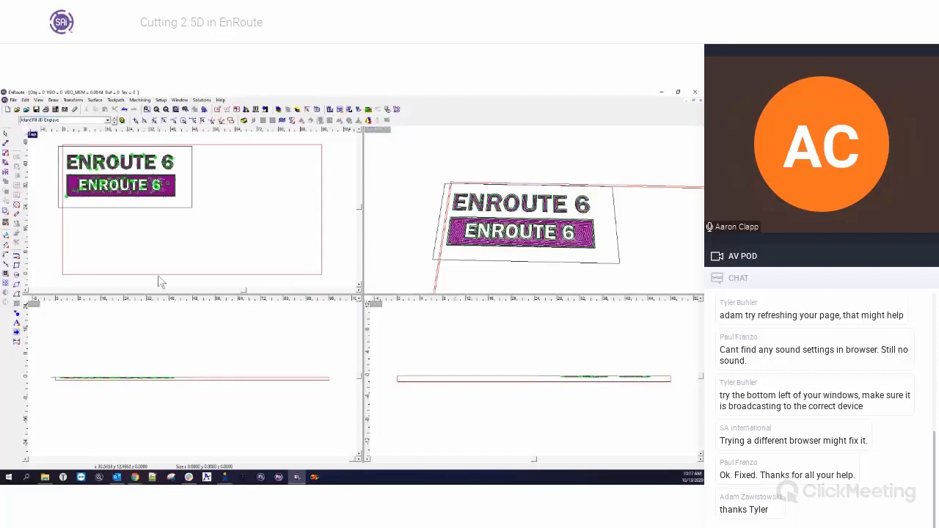
pyautogui.scroll(3, 62, 143)
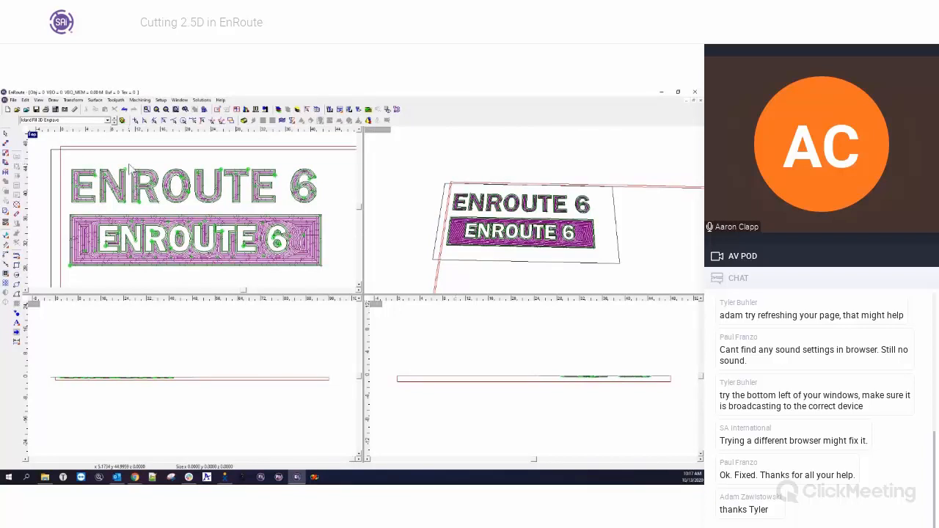
pyautogui.doubleClick(35, 135)
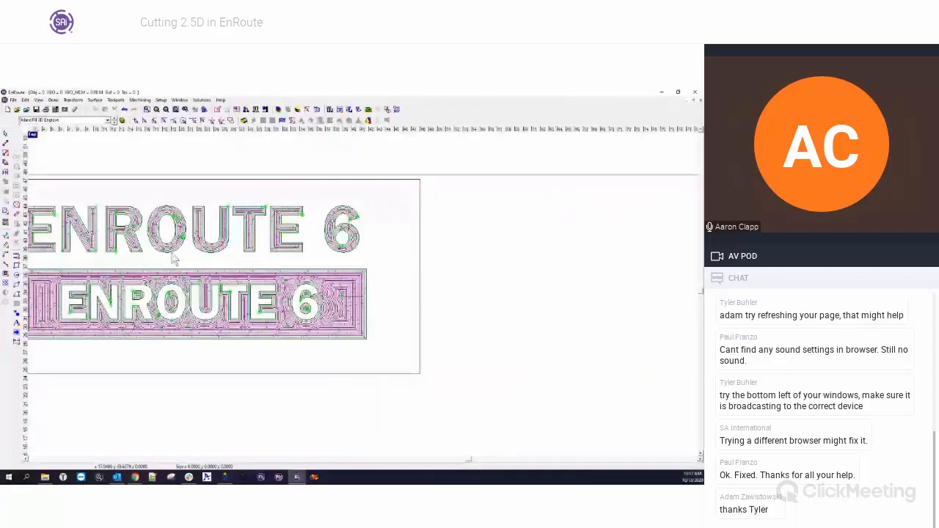
pyautogui.scroll(2, 134, 196)
pyautogui.scroll(5, 140, 200)
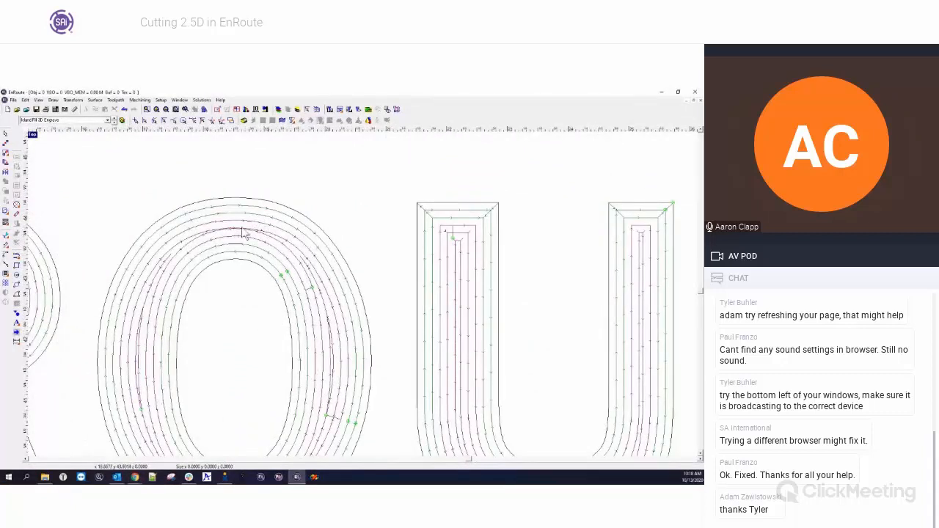
pyautogui.scroll(-3, 240, 233)
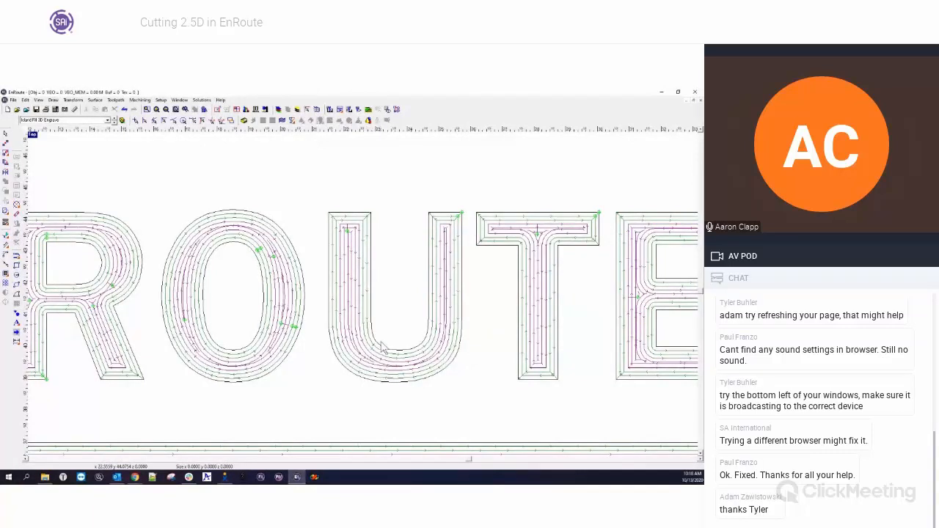
pyautogui.scroll(-4, 411, 196)
# - Review the 1/4 UP fill and 90 CONIC clean cut definitions in the upper ENROUTE 6 line's island fill strategy
pyautogui.moveTo(135, 191); pyautogui.dragTo(628, 276)
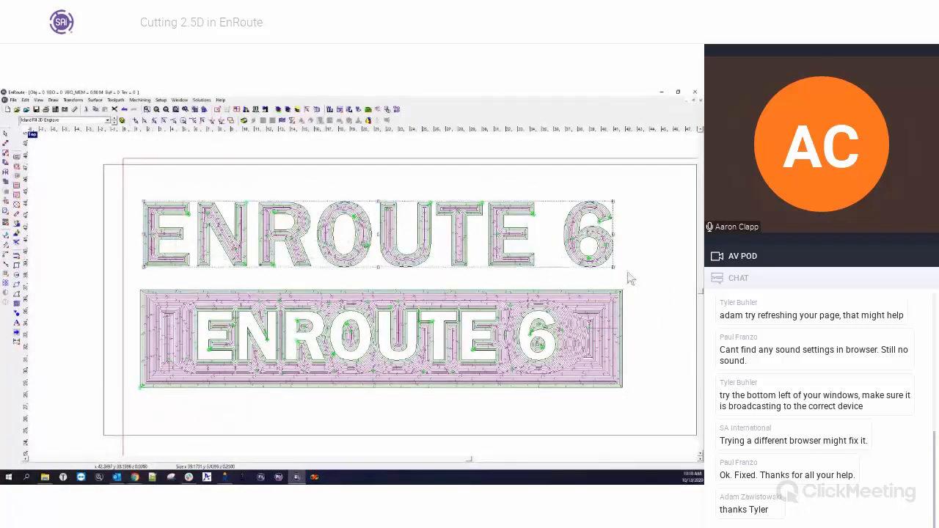
pyautogui.doubleClick(589, 235)
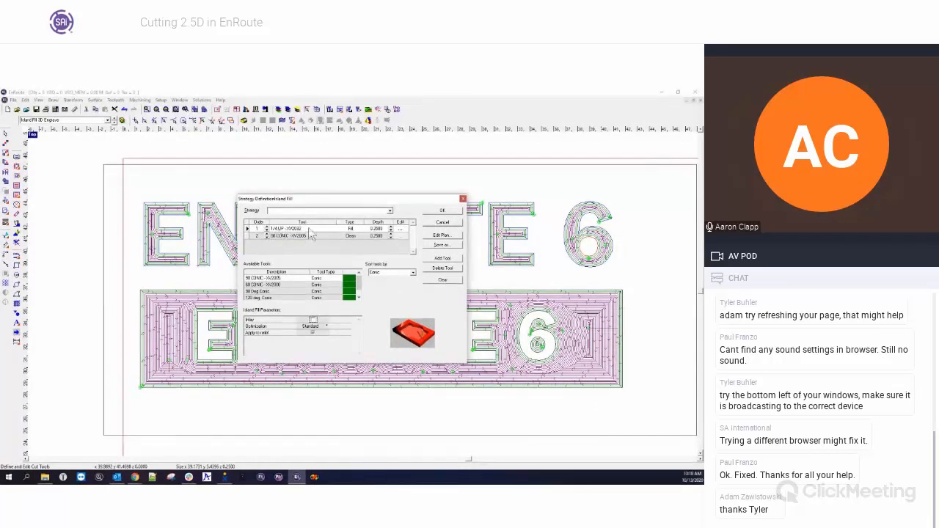
pyautogui.click(401, 230)
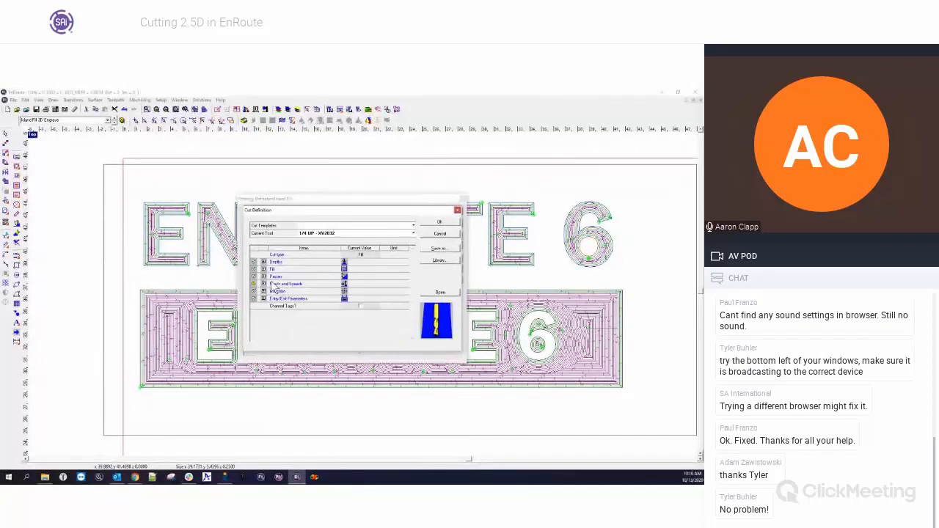
pyautogui.click(440, 221)
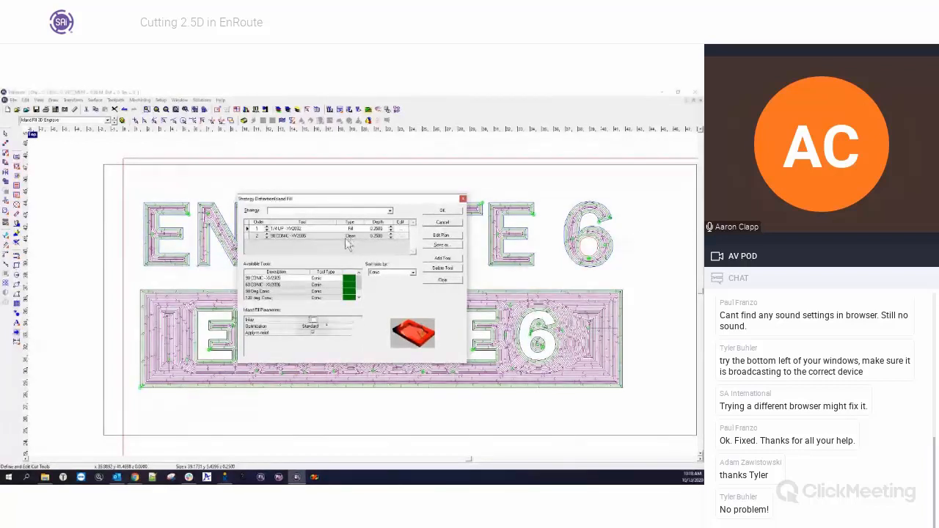
pyautogui.click(400, 236)
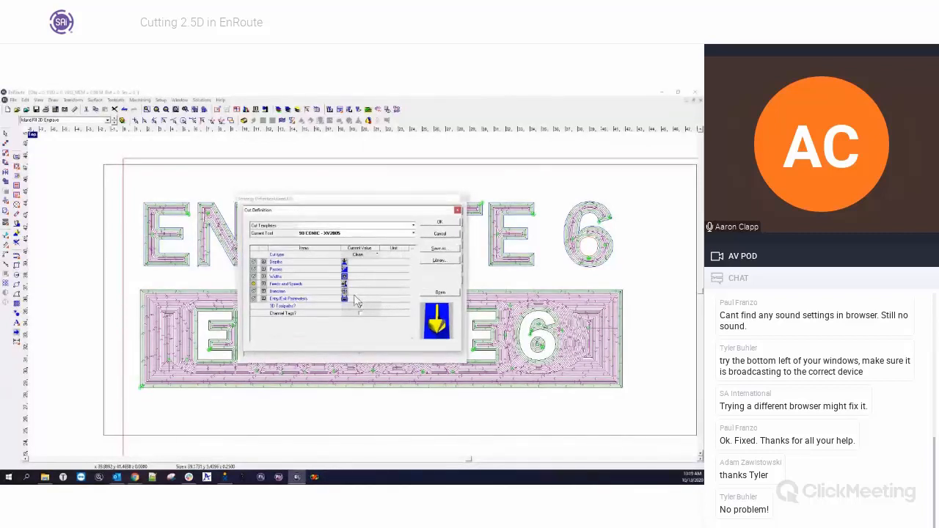
pyautogui.click(456, 211)
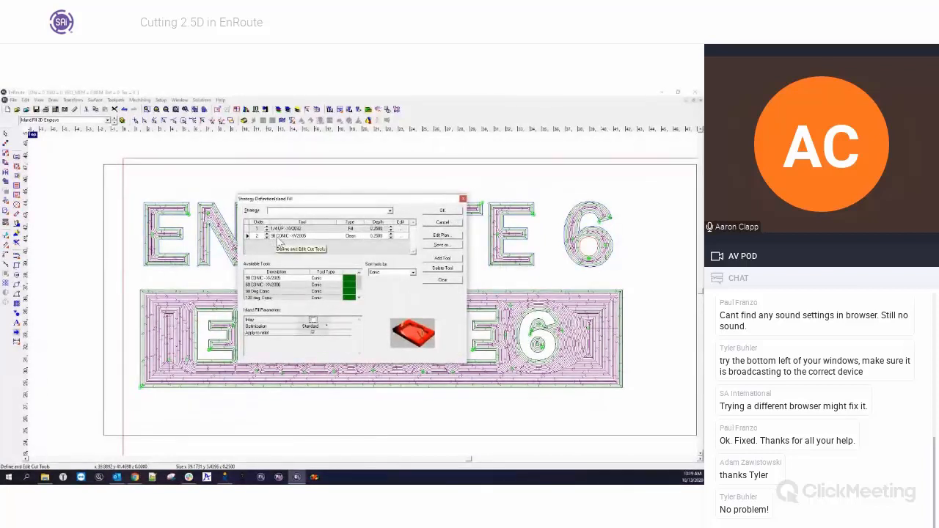
pyautogui.click(400, 236)
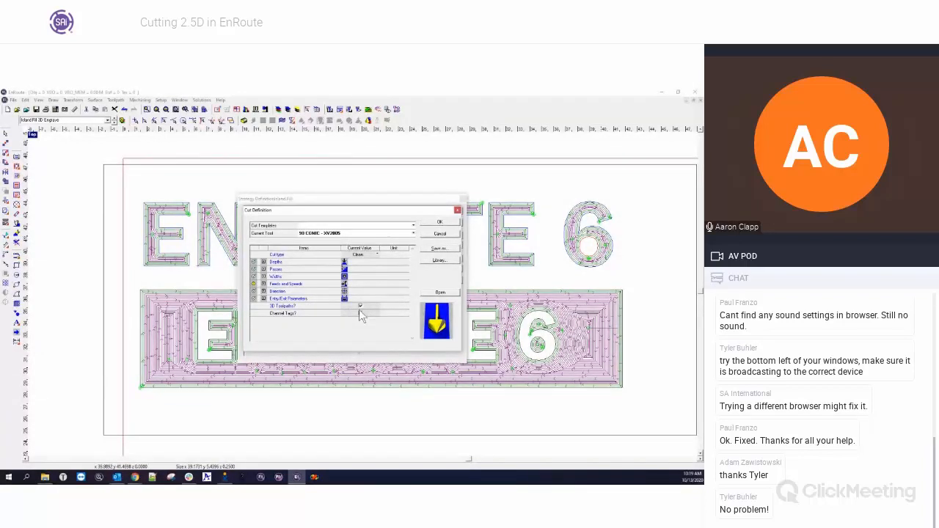
pyautogui.click(439, 221)
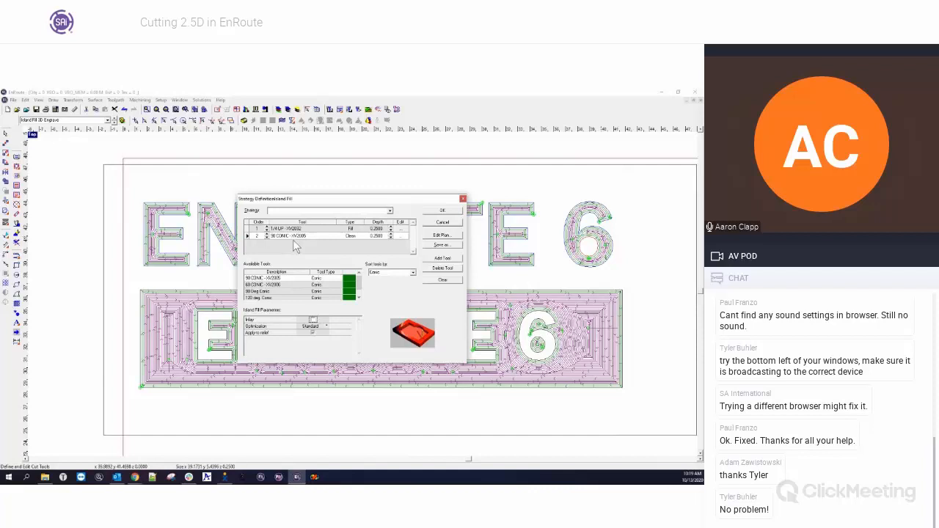
pyautogui.click(462, 198)
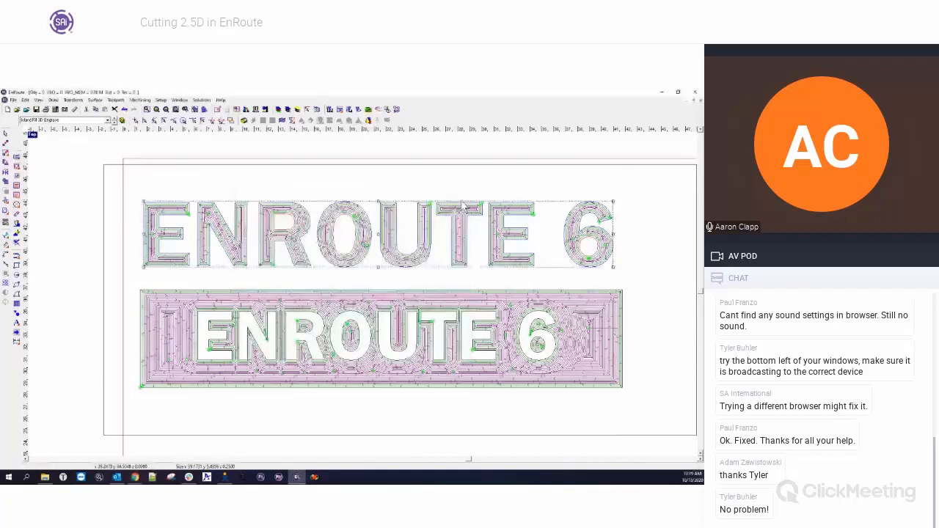
# - Delete the toolpaths from the lower ENROUTE 6 text and its inner rectangle, and undo the deletion
pyautogui.moveTo(133, 283); pyautogui.dragTo(635, 402)
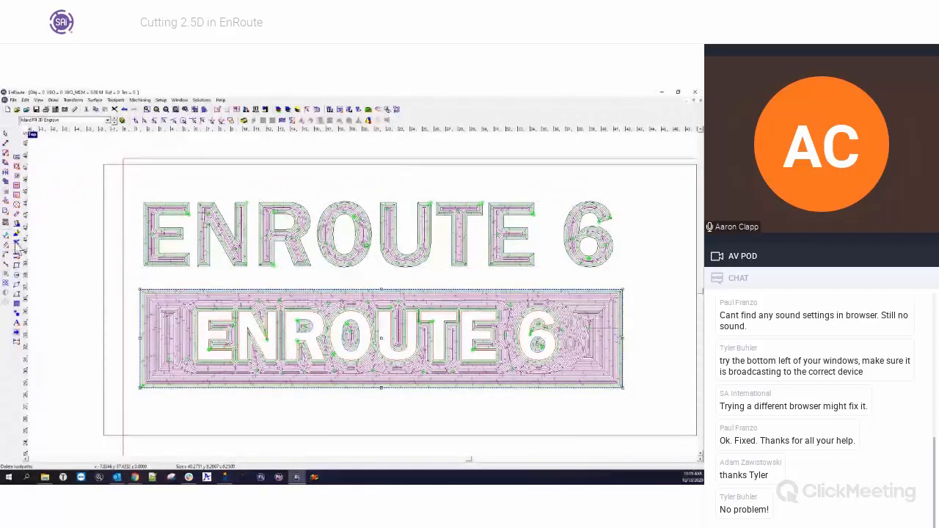
pyautogui.press('Delete')
pyautogui.click(151, 299)
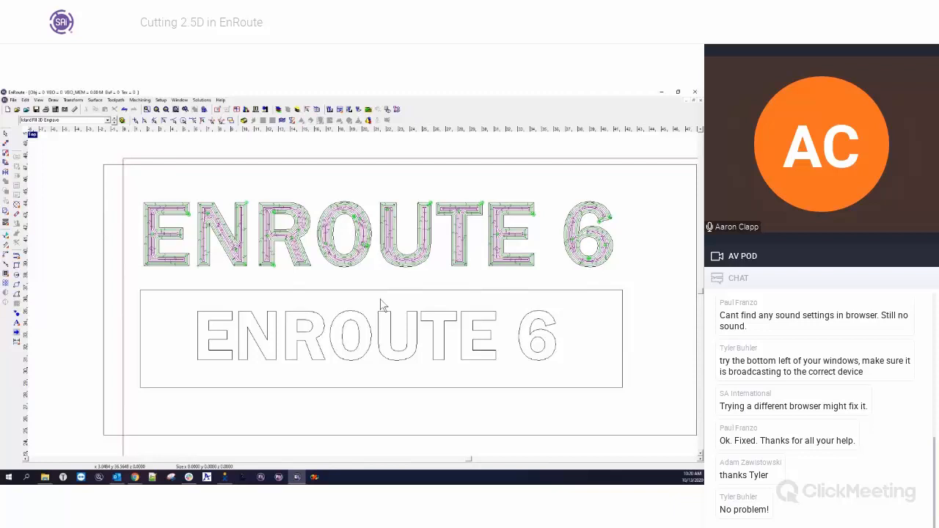
pyautogui.moveTo(380, 299); pyautogui.dragTo(573, 368)
# - Review the 90 CONIC clean cut definition in the island fill strategy of the lower ENROUTE 6 text and rectangle
pyautogui.moveTo(133, 282); pyautogui.dragTo(650, 407)
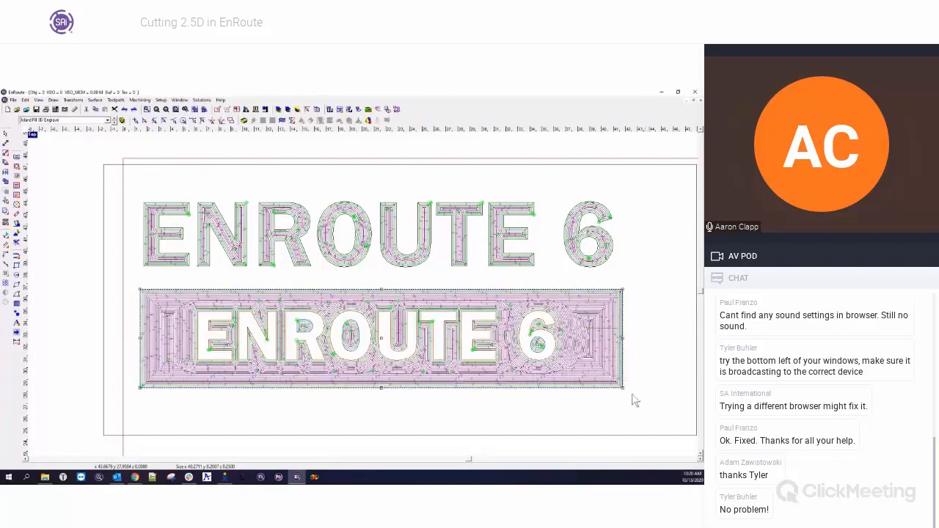
pyautogui.rightClick(430, 352)
pyautogui.click(448, 321)
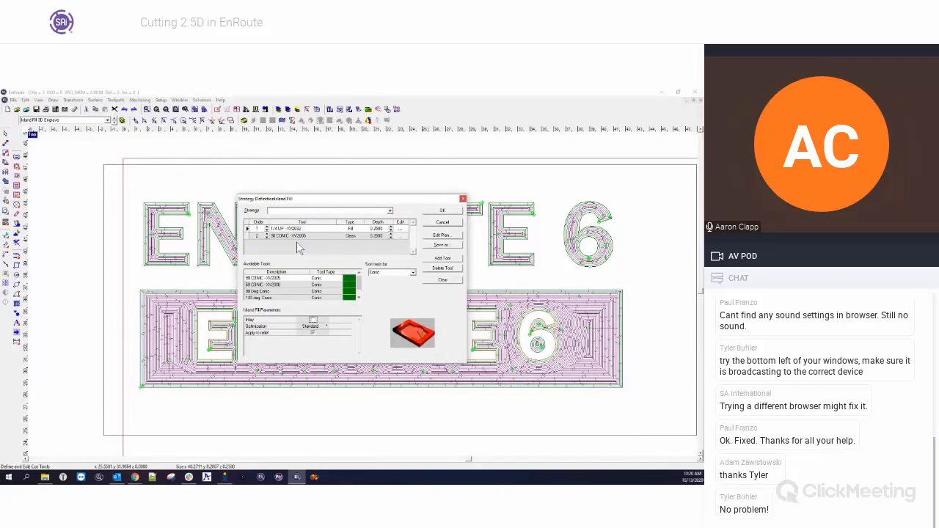
pyautogui.click(399, 236)
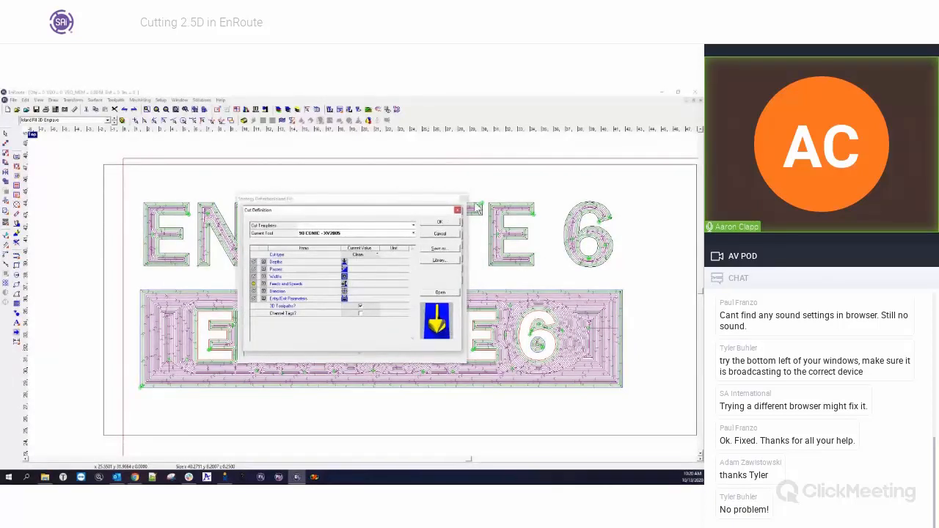
pyautogui.click(457, 210)
pyautogui.click(464, 198)
pyautogui.click(388, 181)
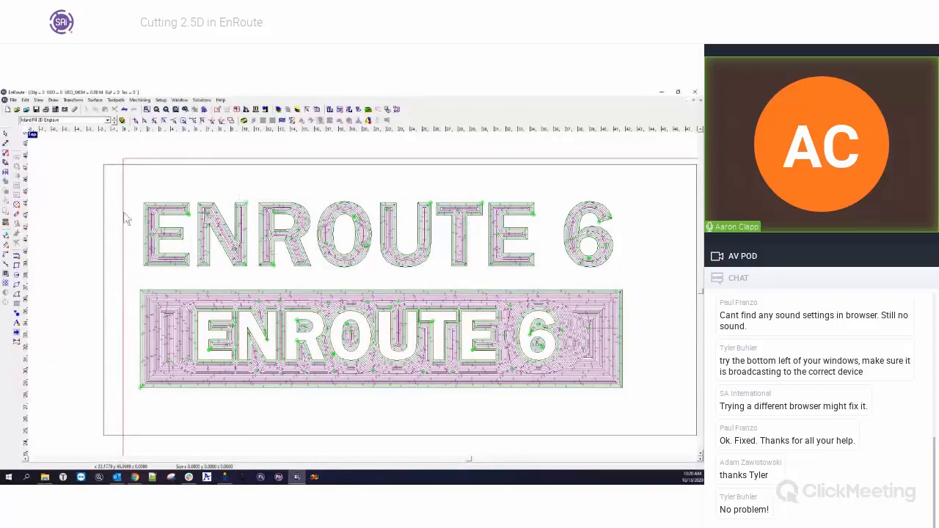
# - Simulate the island fill toolpaths using the large surrounding rectangle as the plate, and examine the rendered result up close
pyautogui.scroll(-2, 63, 210)
pyautogui.click(88, 186)
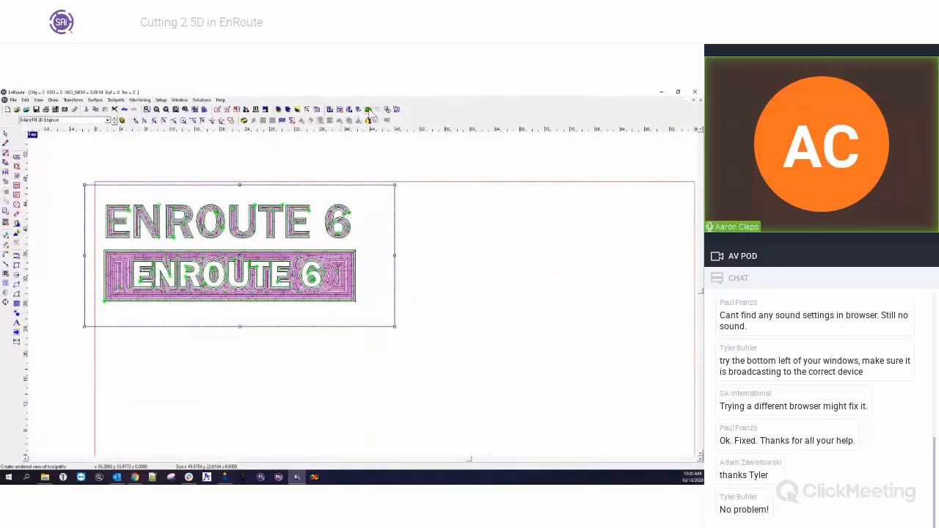
pyautogui.click(368, 110)
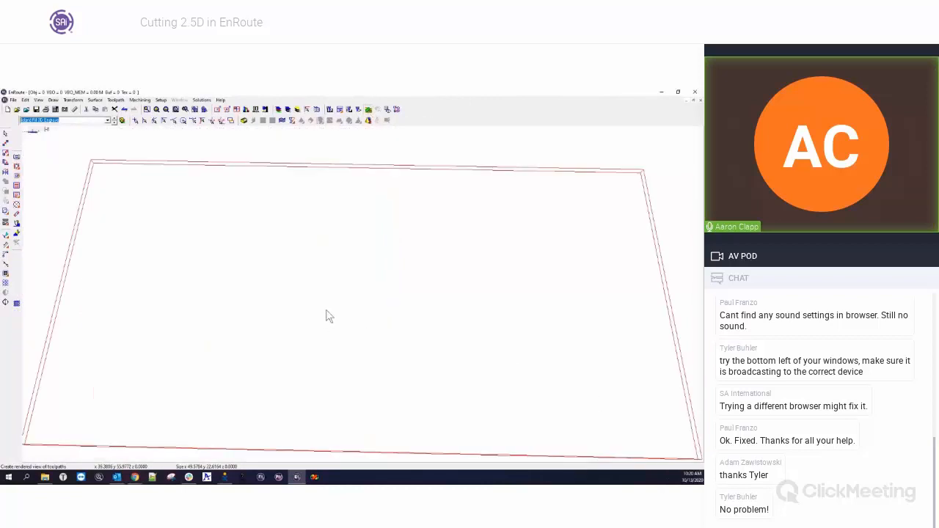
pyautogui.click(358, 351)
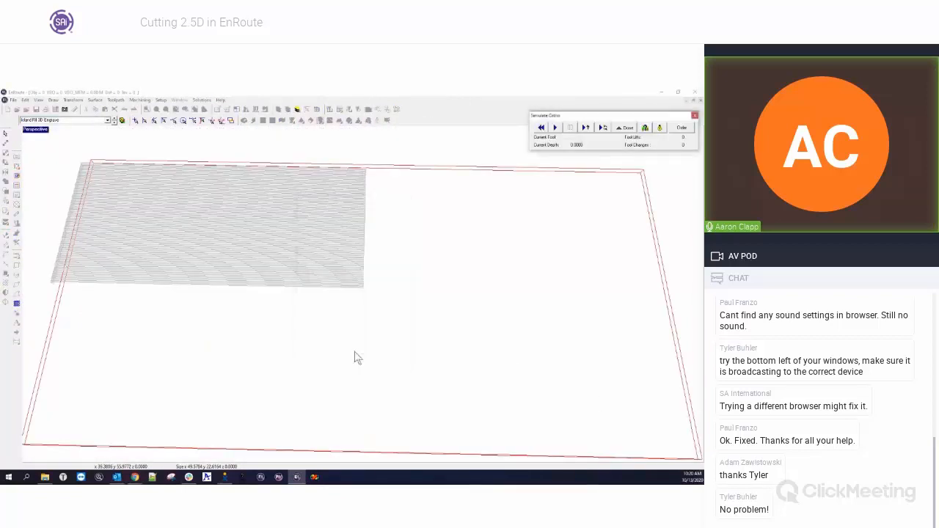
pyautogui.click(555, 128)
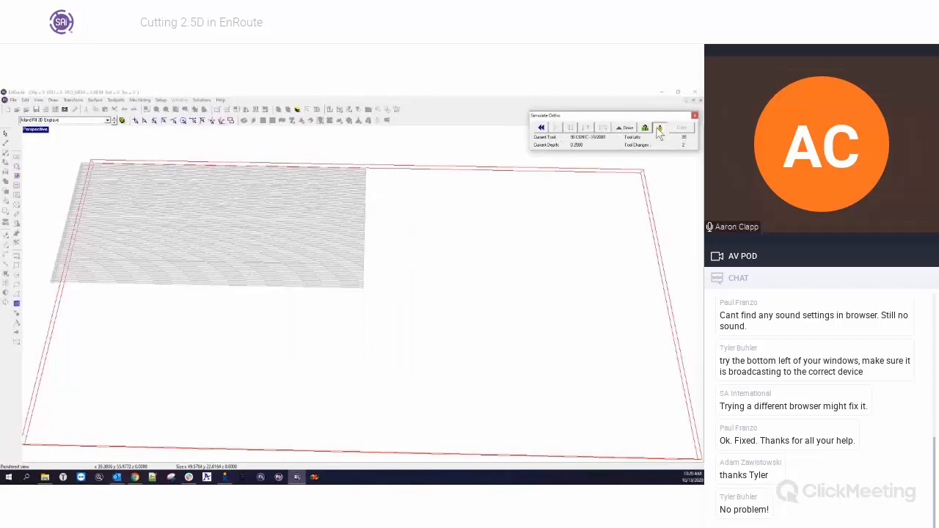
pyautogui.click(658, 128)
pyautogui.moveTo(121, 247); pyautogui.dragTo(278, 316, button='middle')
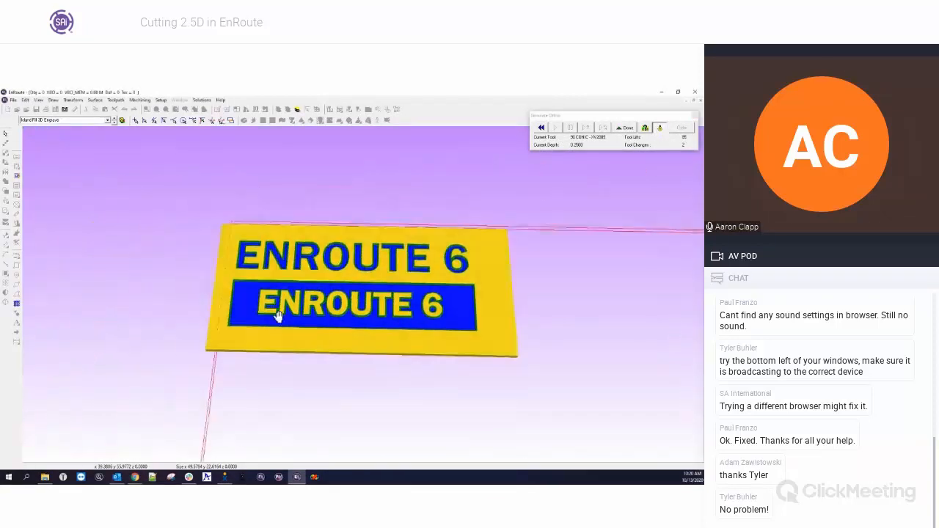
pyautogui.scroll(5, 209, 255)
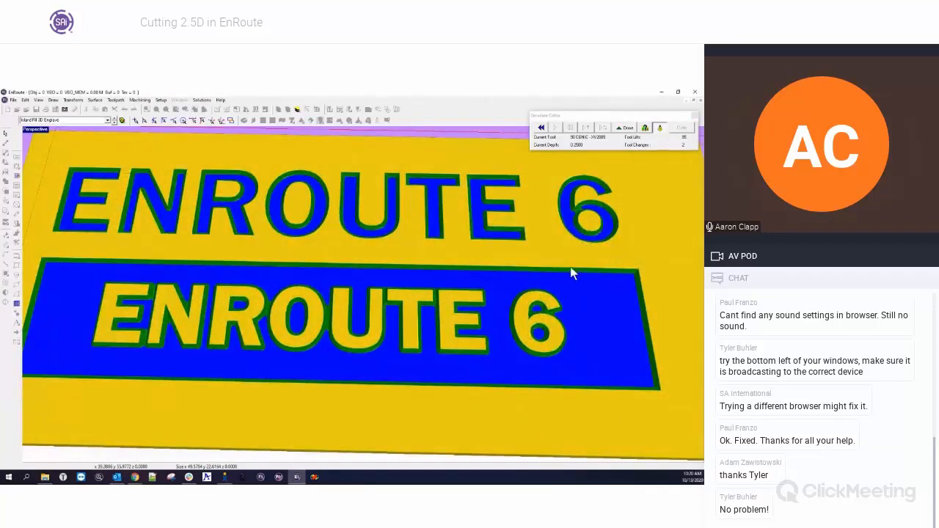
# - Examine the simulated island fill up close along the upper ENROUTE 6 text, from the first letter to the 6
pyautogui.moveTo(243, 240); pyautogui.dragTo(444, 285)
pyautogui.scroll(5, 398, 221)
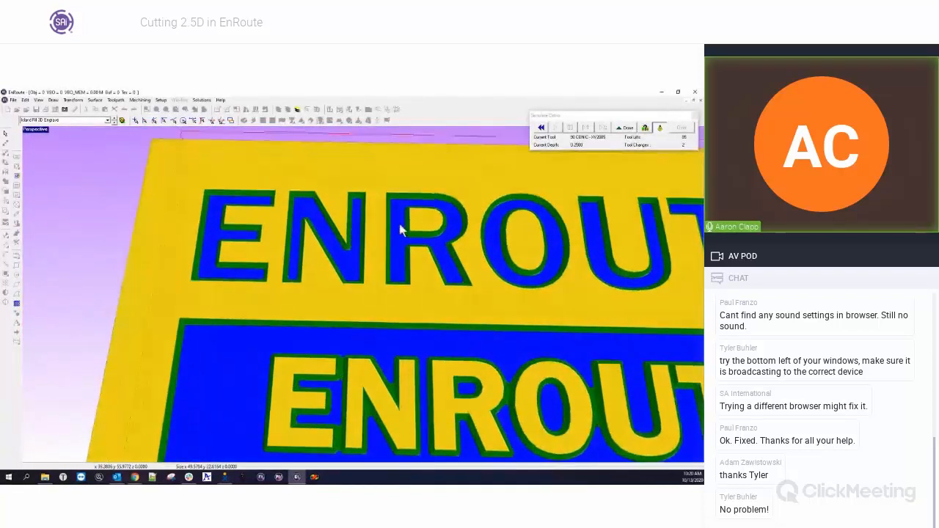
pyautogui.moveTo(170, 217); pyautogui.dragTo(267, 265, button='middle')
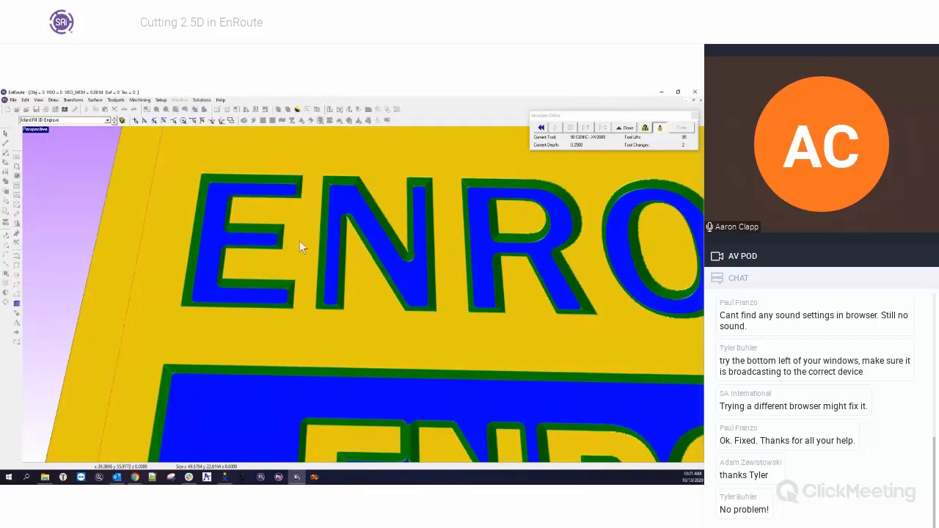
pyautogui.moveTo(555, 330); pyautogui.dragTo(244, 323)
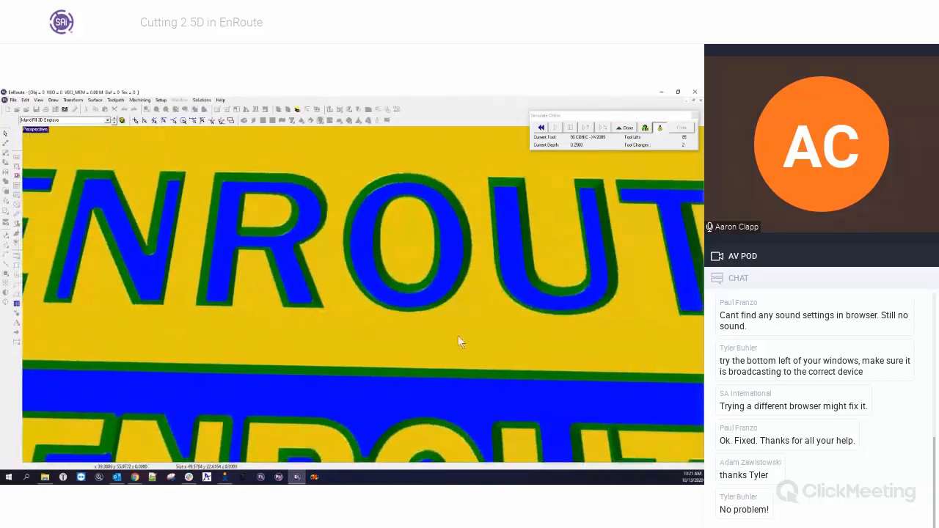
pyautogui.moveTo(609, 343); pyautogui.dragTo(69, 331)
pyautogui.moveTo(589, 336); pyautogui.dragTo(504, 256)
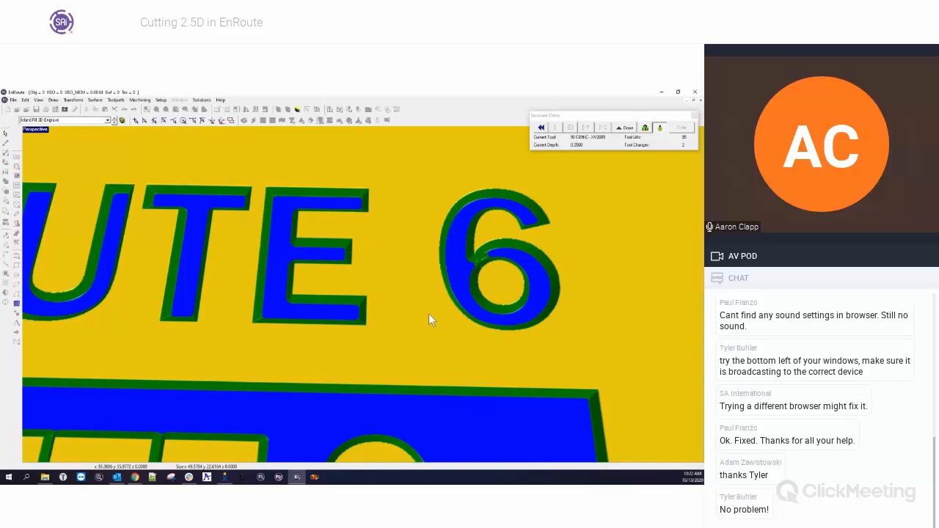
# - Examine the simulated raised letters of the lower ENROUTE 6 text and the cleared area inside its rectangle
pyautogui.scroll(-3, 569, 309)
pyautogui.scroll(-3, 563, 302)
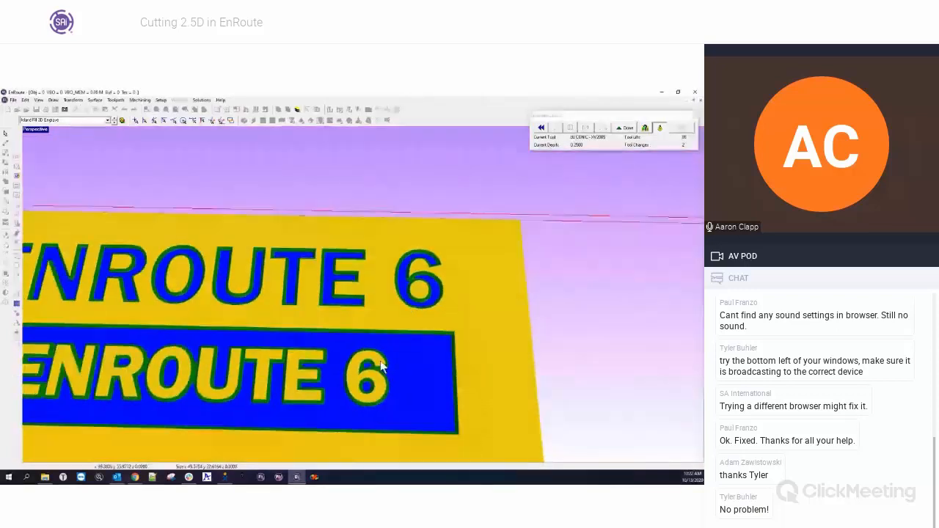
pyautogui.scroll(2, 188, 432)
pyautogui.moveTo(276, 384); pyautogui.dragTo(570, 311, button='middle')
pyautogui.scroll(3, 236, 321)
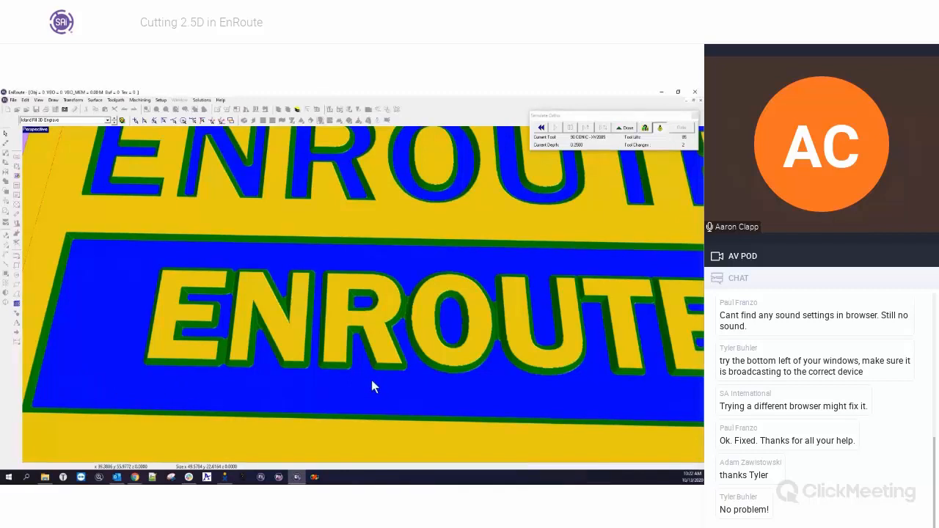
pyautogui.scroll(-2, 157, 340)
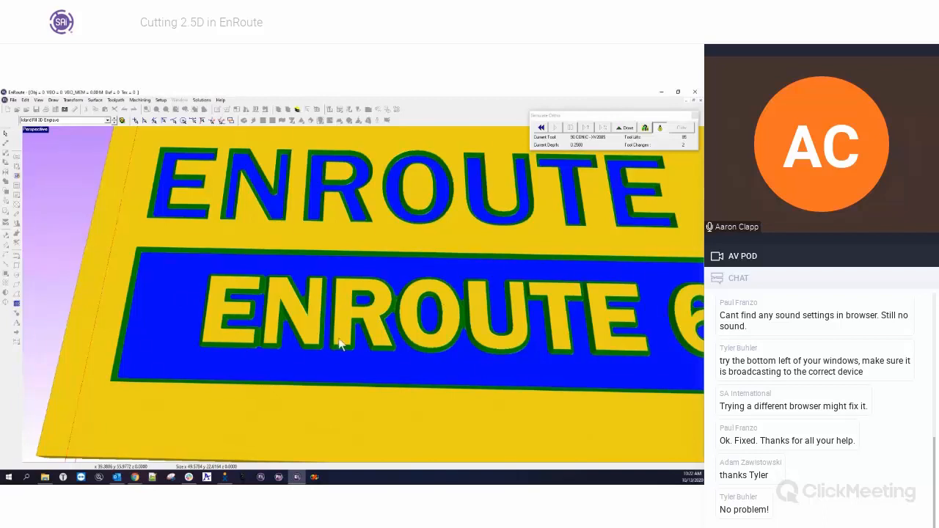
# - Leave the simulation and switch from the perspective view to a full-size top view
pyautogui.click(623, 128)
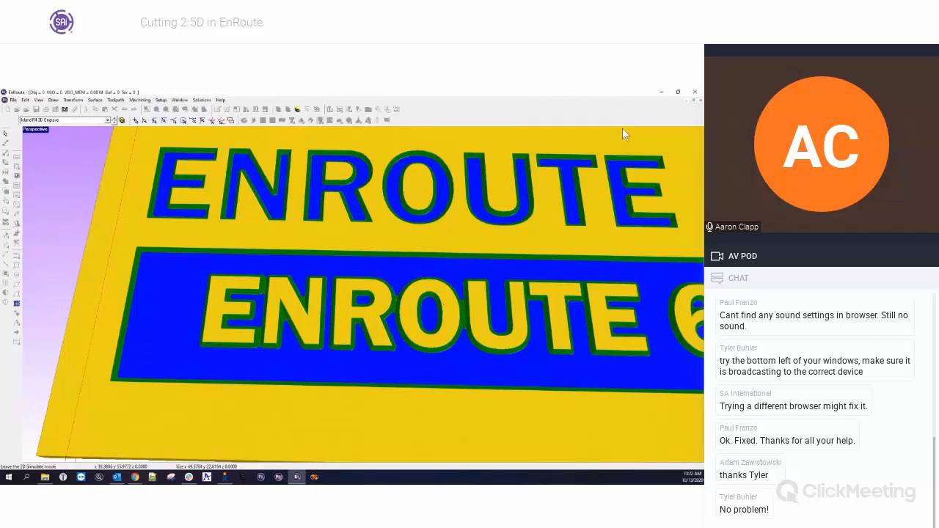
pyautogui.doubleClick(38, 131)
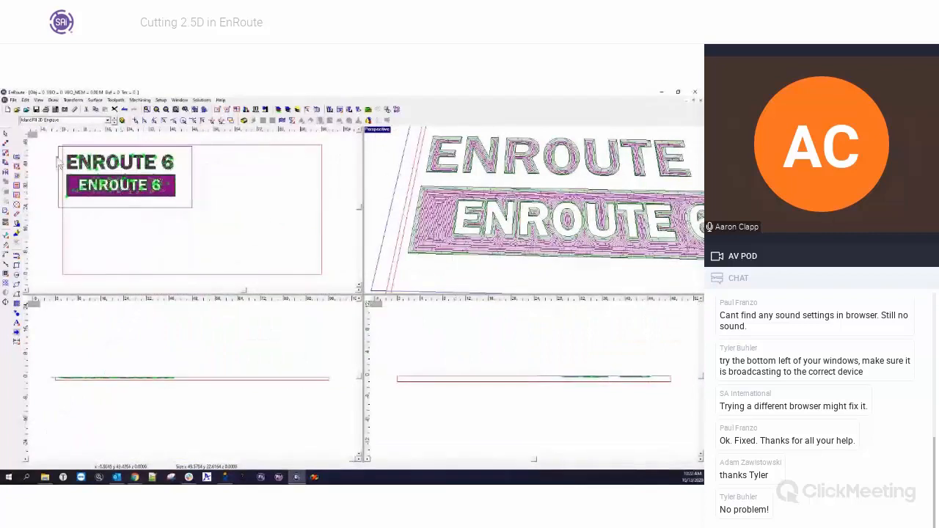
pyautogui.doubleClick(35, 136)
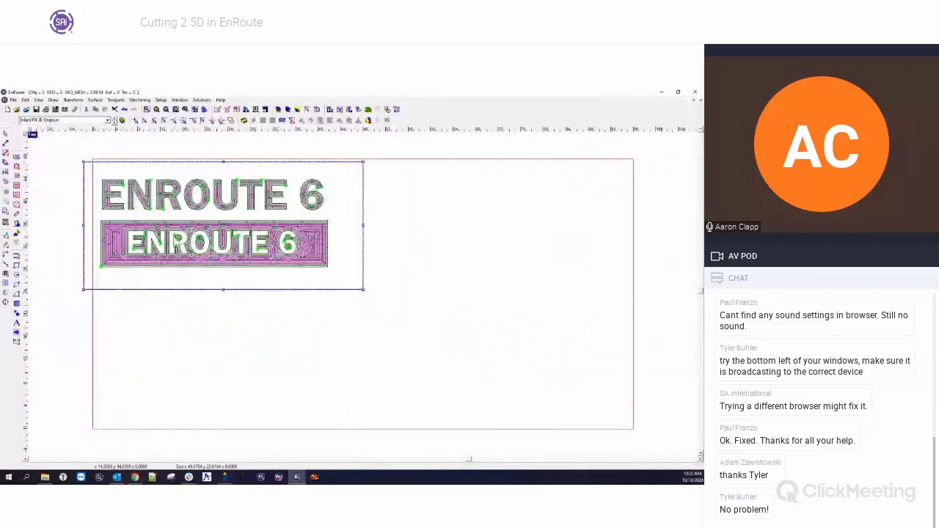
# - Review the 90 CONIC clean cut definition, including its 3D toolpaths option, in the upper text's island fill strategy
pyautogui.scroll(1, 168, 236)
pyautogui.rightClick(153, 176)
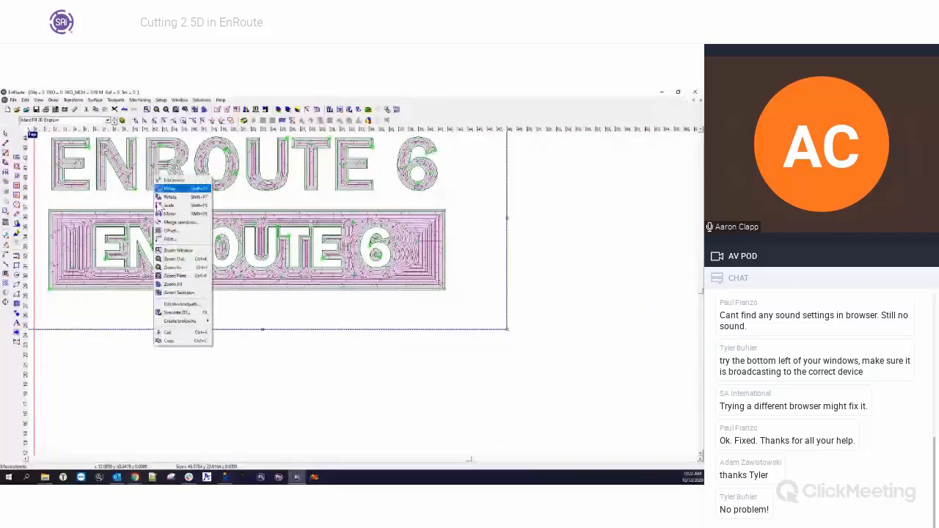
pyautogui.click(169, 305)
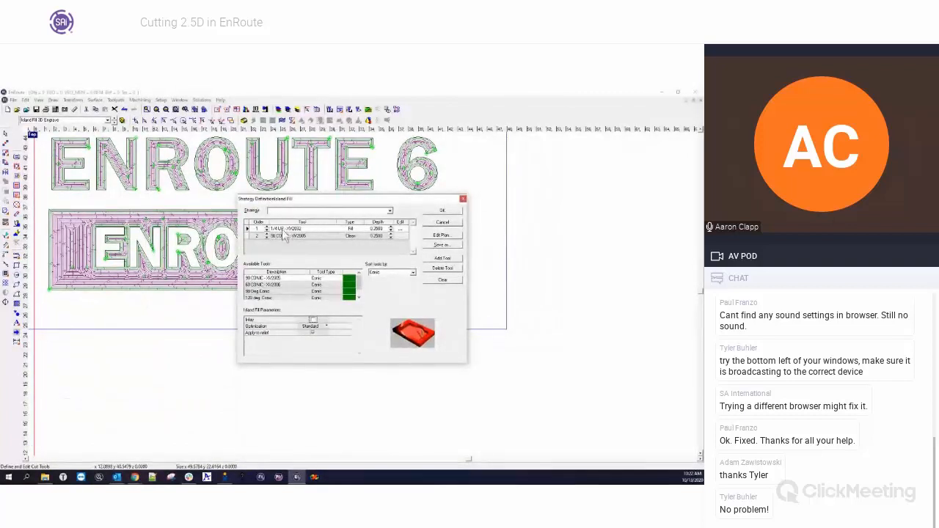
pyautogui.click(291, 236)
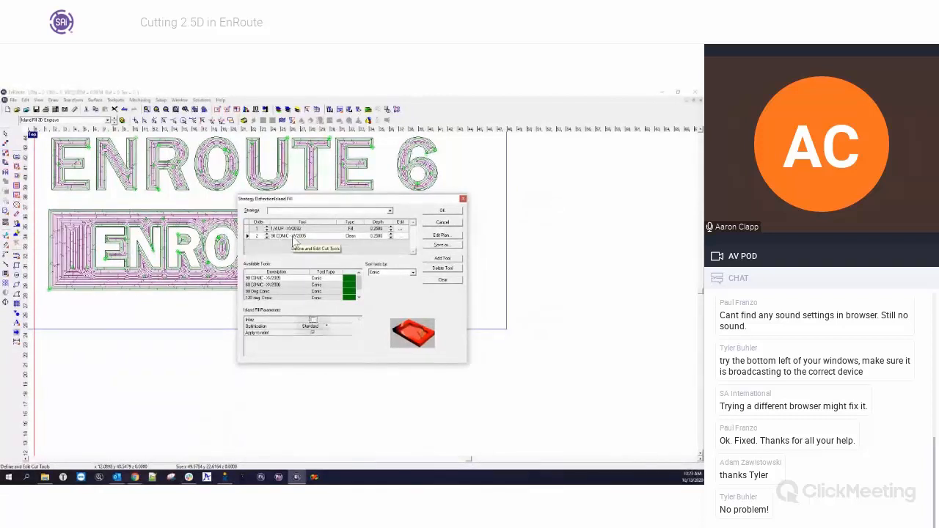
pyautogui.click(400, 235)
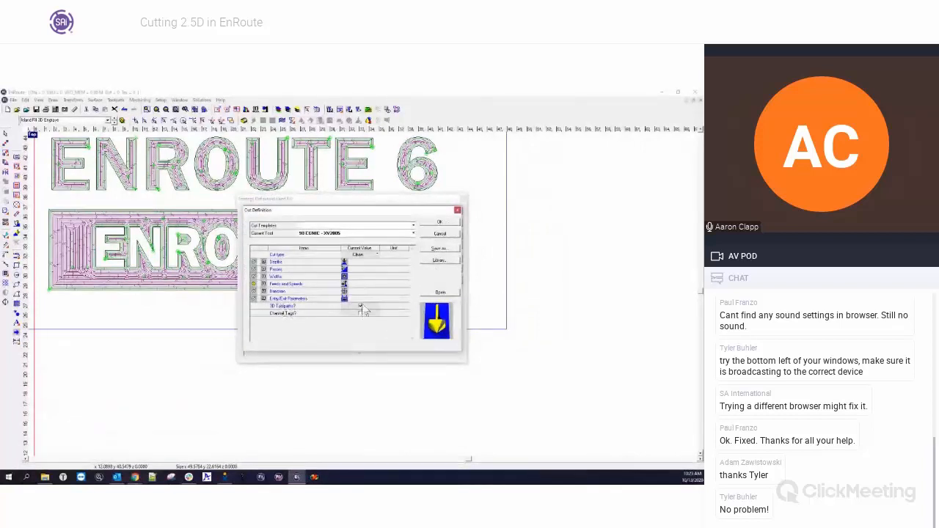
pyautogui.click(457, 210)
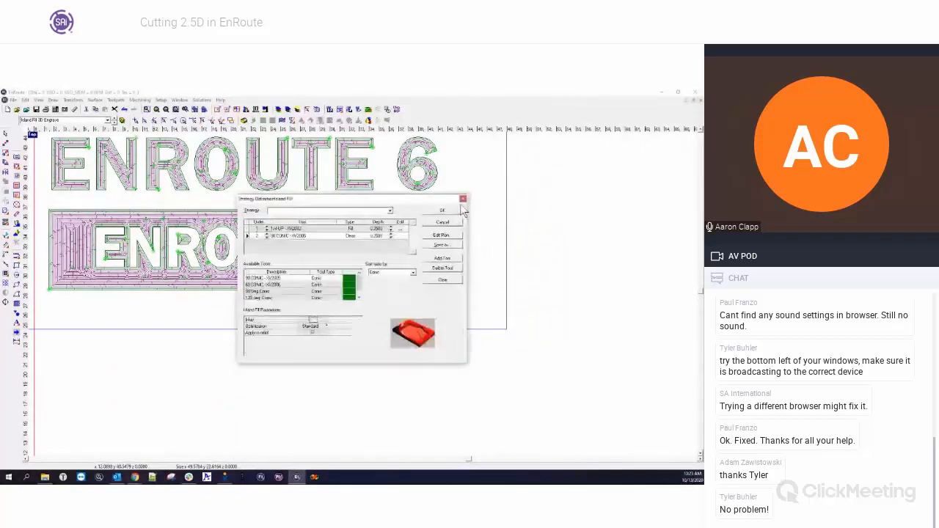
pyautogui.click(462, 198)
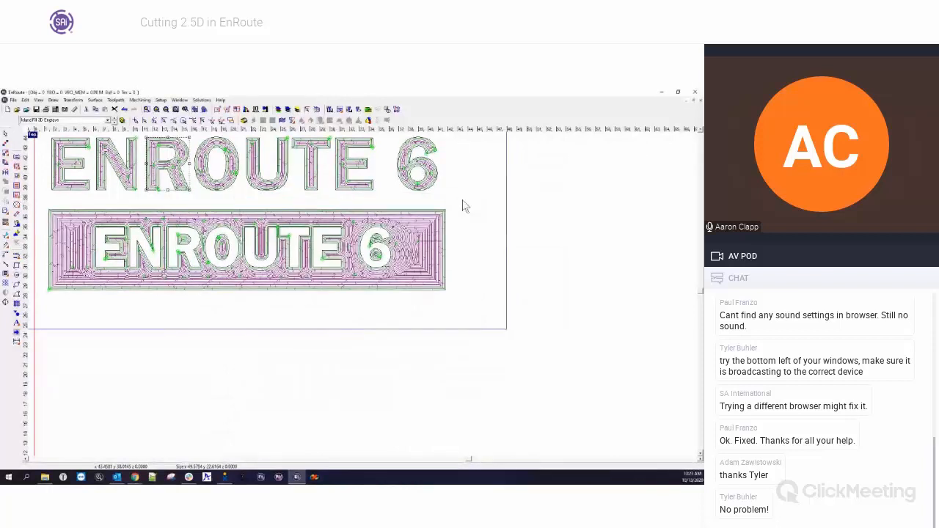
# - Switch the active layer to Pyramid tool and bring its ENROUTE 6 text into view
pyautogui.click(107, 121)
pyautogui.click(99, 146)
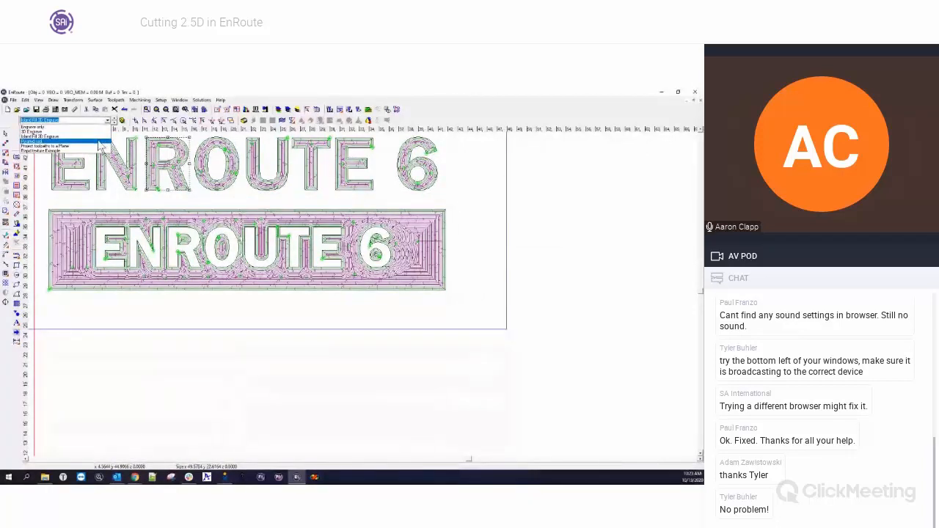
pyautogui.click(157, 240)
pyautogui.scroll(-3, 396, 336)
pyautogui.scroll(1, 415, 283)
pyautogui.scroll(1, 417, 289)
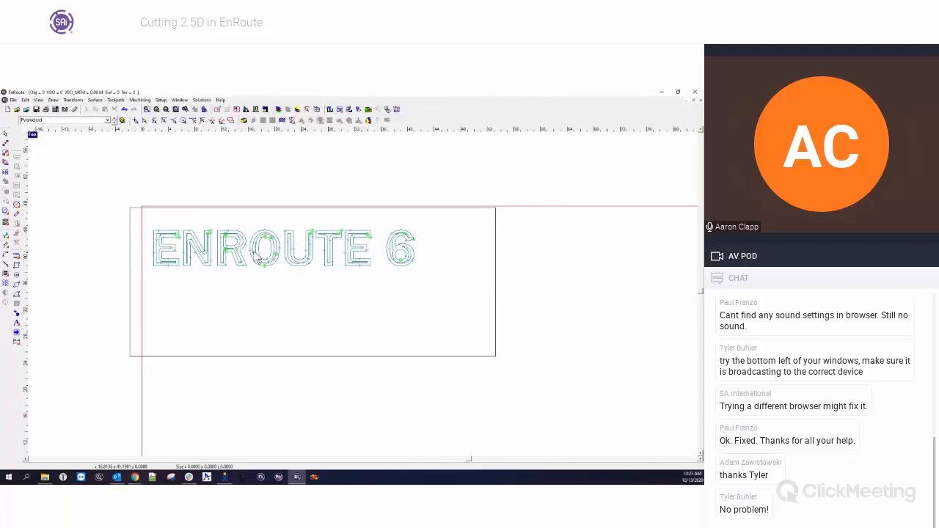
# - Delete the existing toolpaths from the ENROUTE 6 text on the Pyramid tool layer
pyautogui.moveTo(141, 215); pyautogui.dragTo(429, 280)
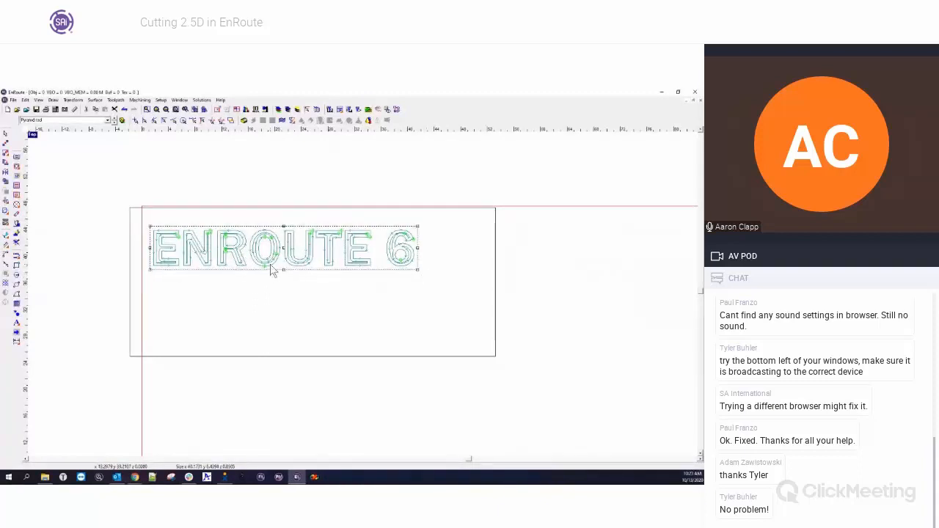
pyautogui.click(18, 245)
pyautogui.click(230, 296)
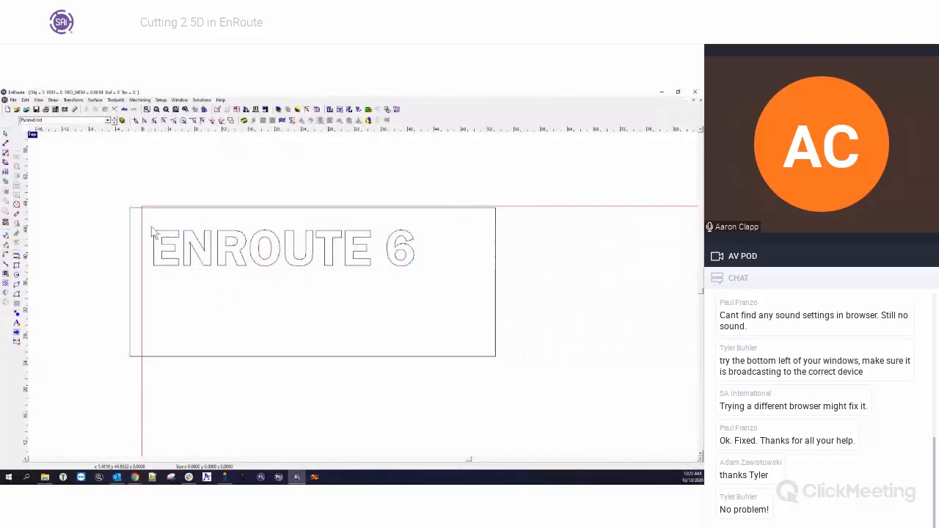
# - Open a new Pyramid toolpath strategy for the bare ENROUTE 6 text, cancel it, and undo the toolpath deletion
pyautogui.moveTo(150, 228); pyautogui.dragTo(422, 279)
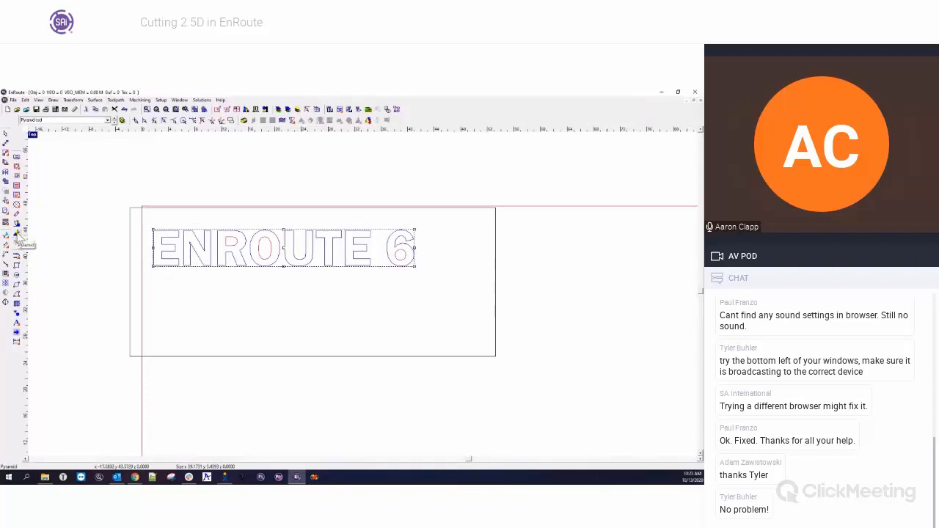
pyautogui.click(117, 100)
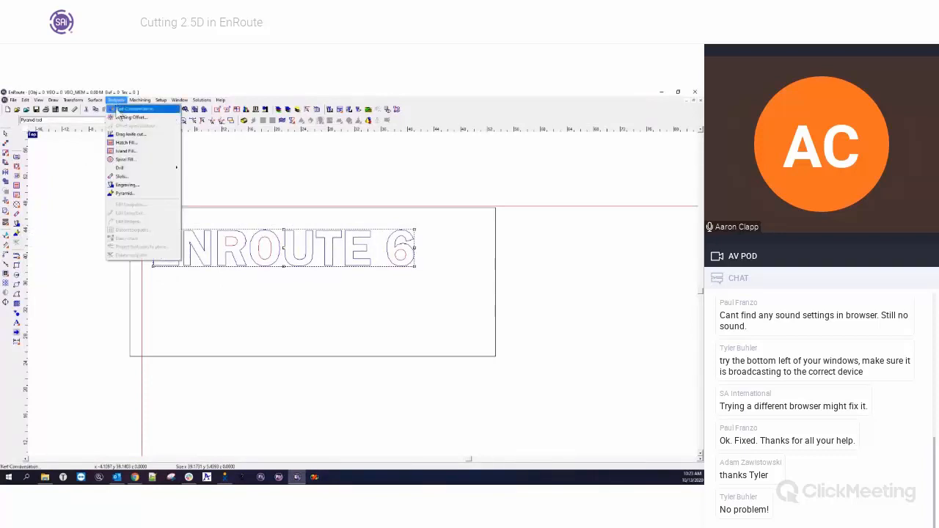
pyautogui.click(129, 194)
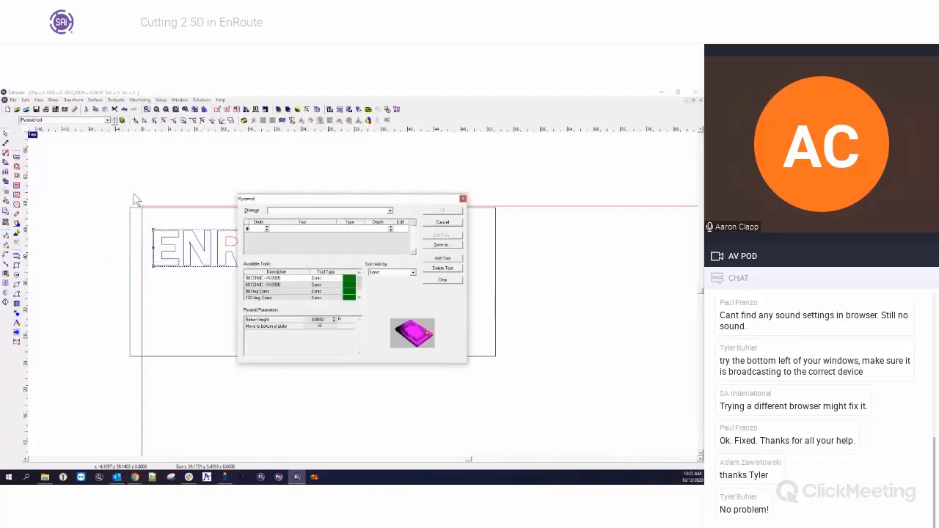
pyautogui.click(462, 199)
pyautogui.click(299, 259)
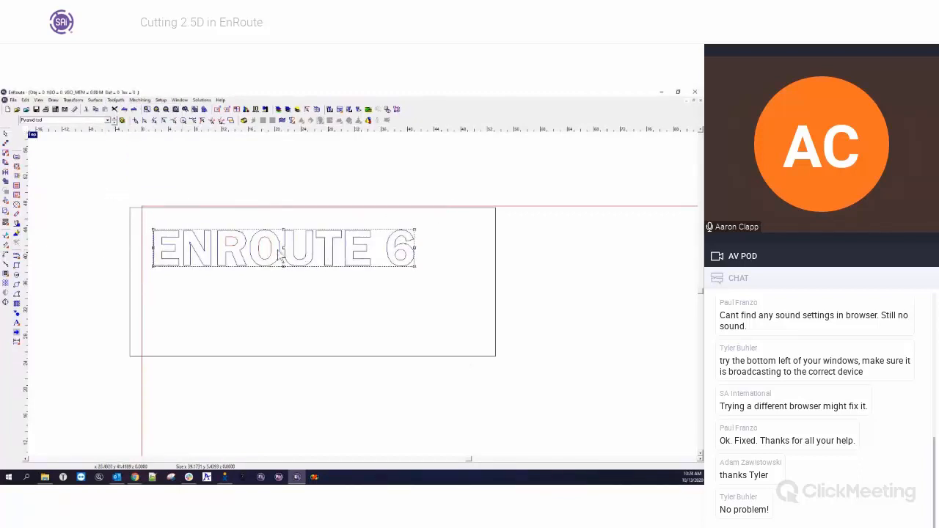
# - Review the tool and depth in the existing pyramid strategy of the ENROUTE 6 text
pyautogui.rightClick(279, 250)
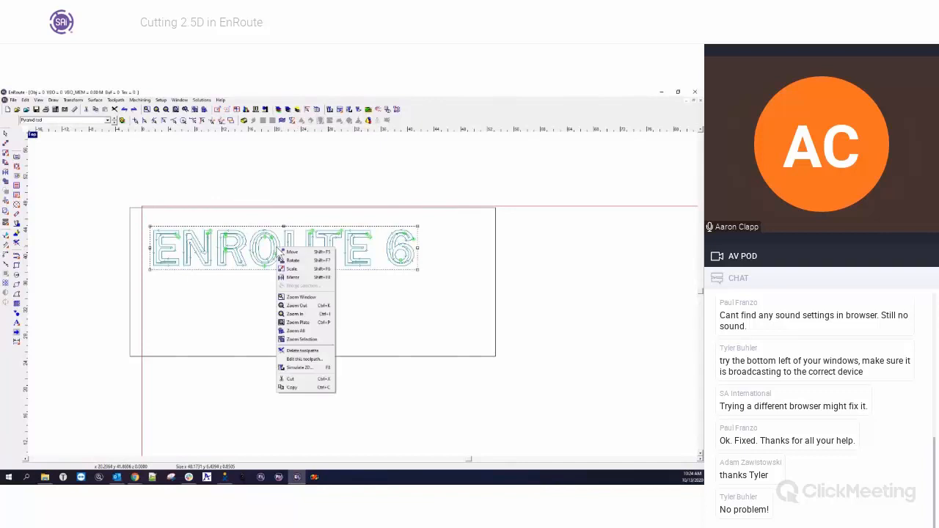
pyautogui.click(295, 360)
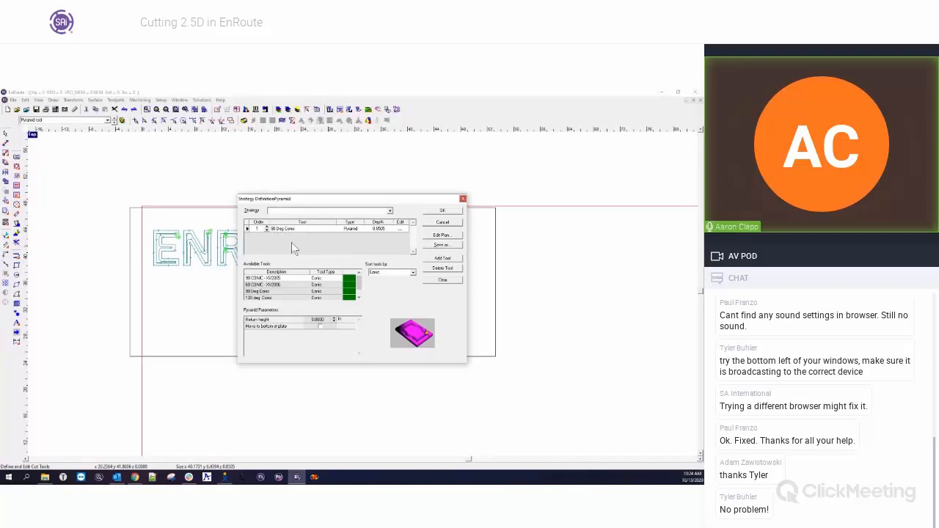
pyautogui.click(462, 199)
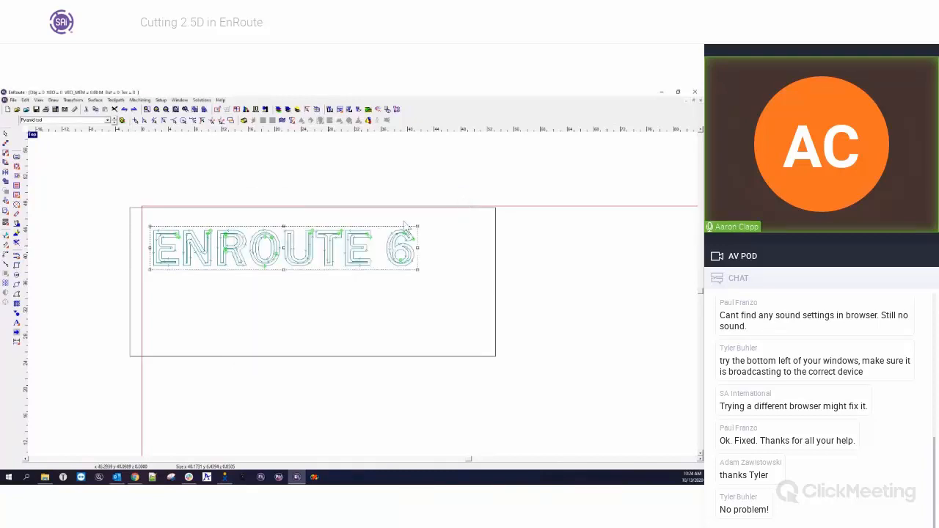
# - Remove the pyramid toolpaths from the ENROUTE 6 text and select its bare outlines
pyautogui.click(16, 242)
pyautogui.click(134, 212)
pyautogui.moveTo(428, 269); pyautogui.dragTo(440, 269)
pyautogui.hotkey('ctrl', 'z')
pyautogui.click(431, 278)
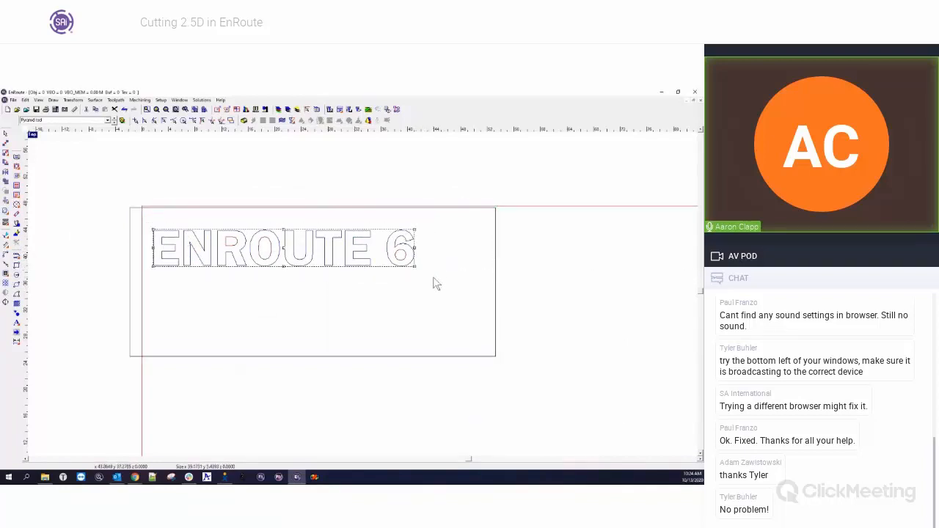
# - Try 90 CONIC and 60 CONIC in a Pyramid strategy, turn off Move to bottom of plate, and create the text's toolpaths with 120 deg. Conic
pyautogui.click(16, 234)
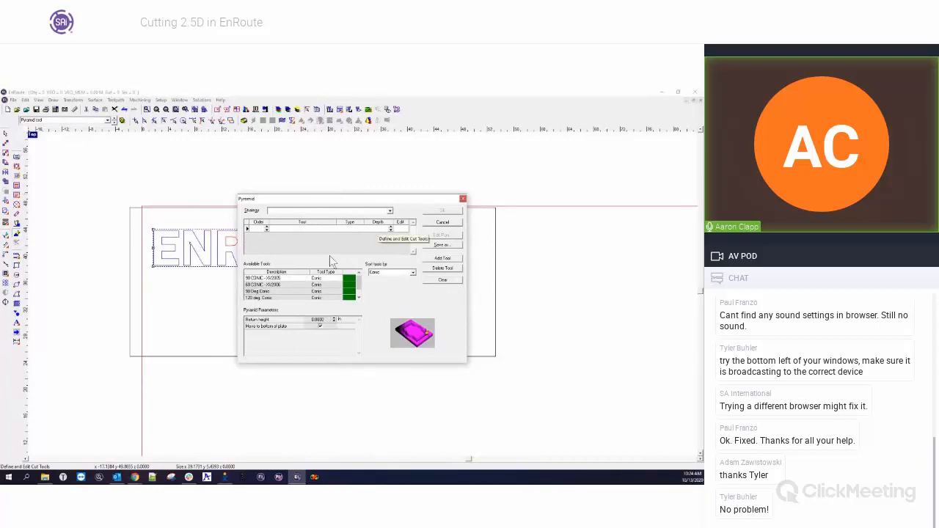
pyautogui.doubleClick(258, 280)
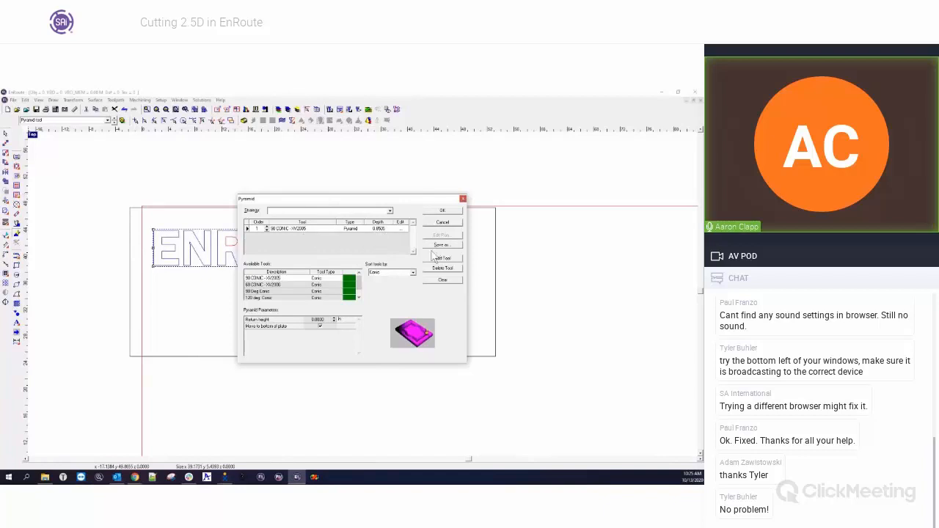
pyautogui.click(442, 280)
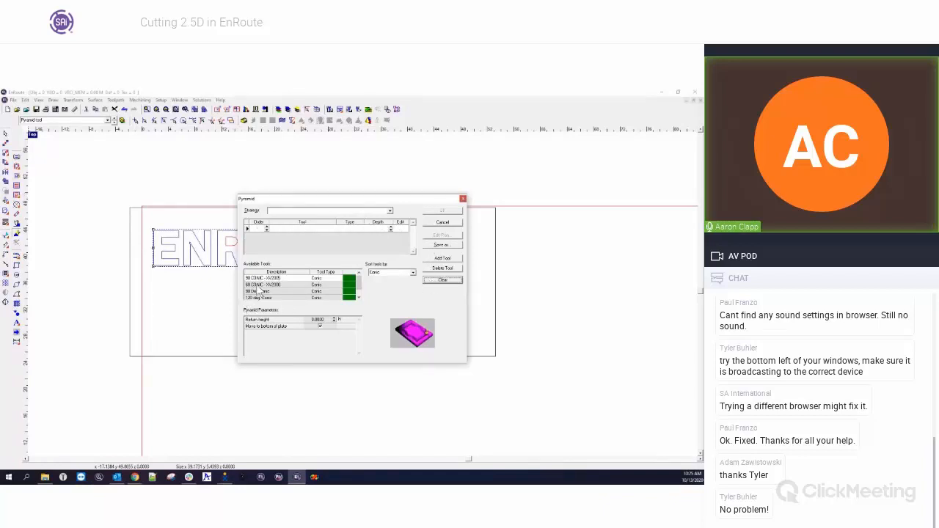
pyautogui.doubleClick(257, 285)
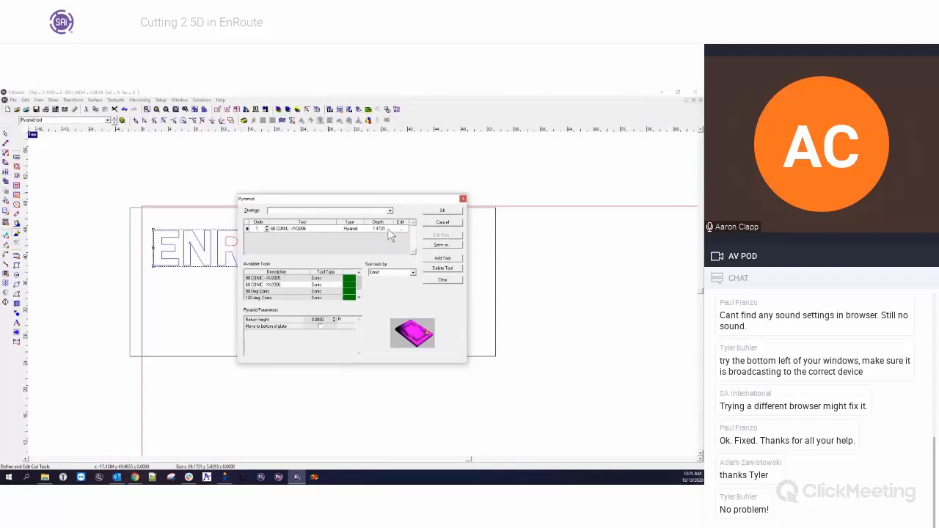
pyautogui.click(440, 281)
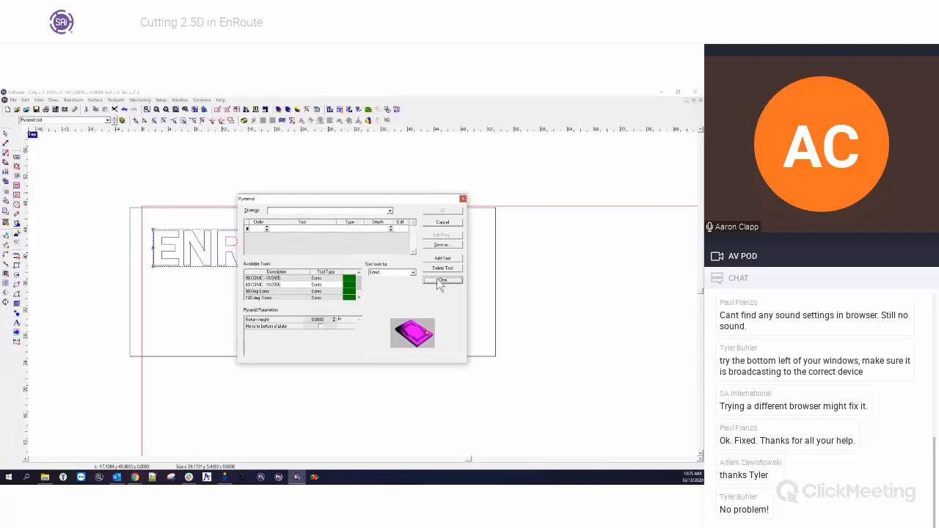
pyautogui.doubleClick(262, 298)
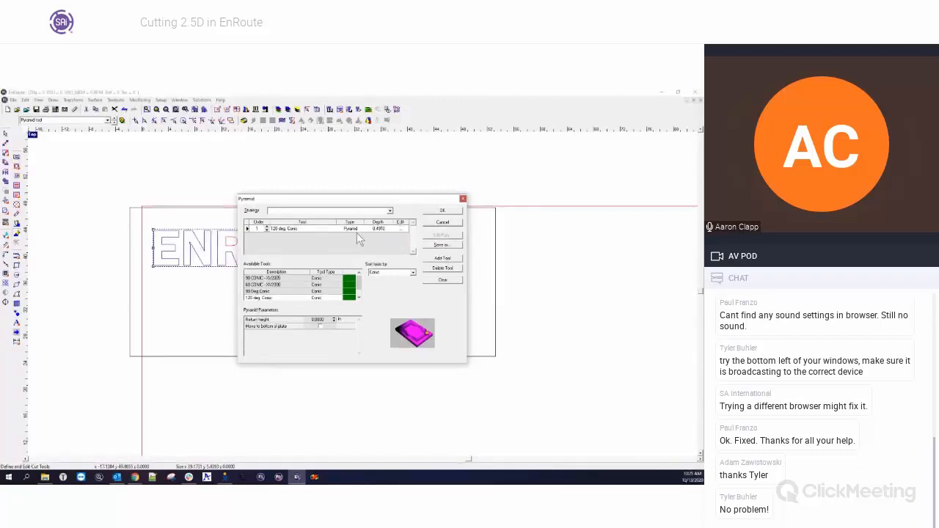
pyautogui.click(432, 211)
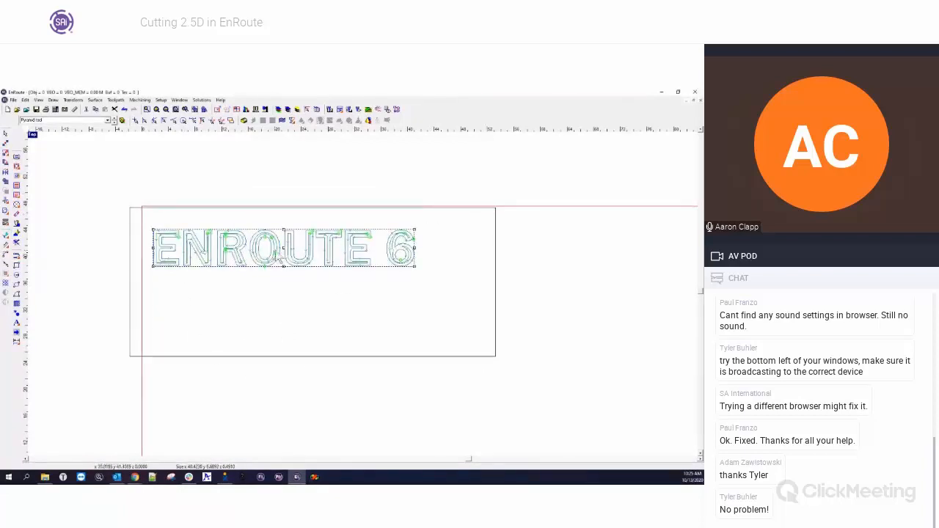
# - Duplicate the ENROUTE 6 text directly below the original and replace the copy's toolpaths with a Pyramid strategy using 90 CONIC
pyautogui.keyDown('ctrl'); pyautogui.moveTo(279, 253); pyautogui.dragTo(285, 300); pyautogui.keyUp('ctrl')
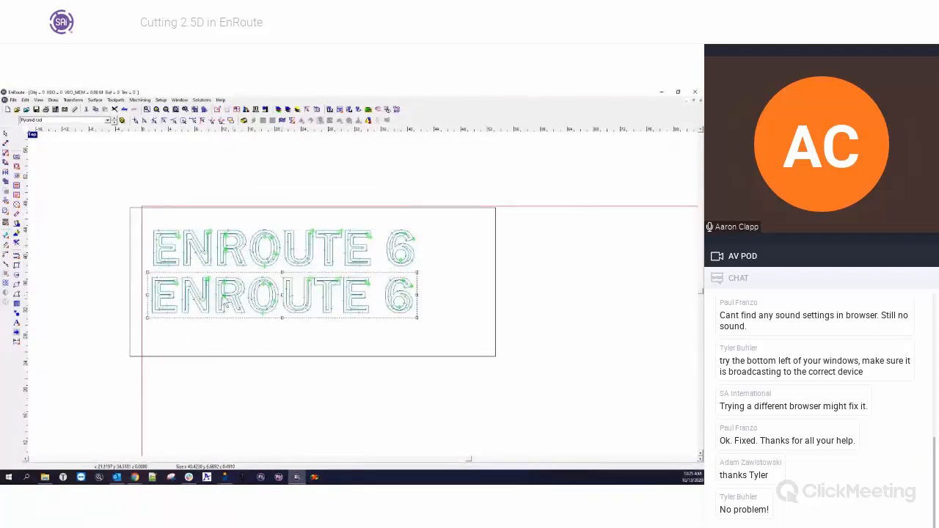
pyautogui.click(17, 243)
pyautogui.click(17, 232)
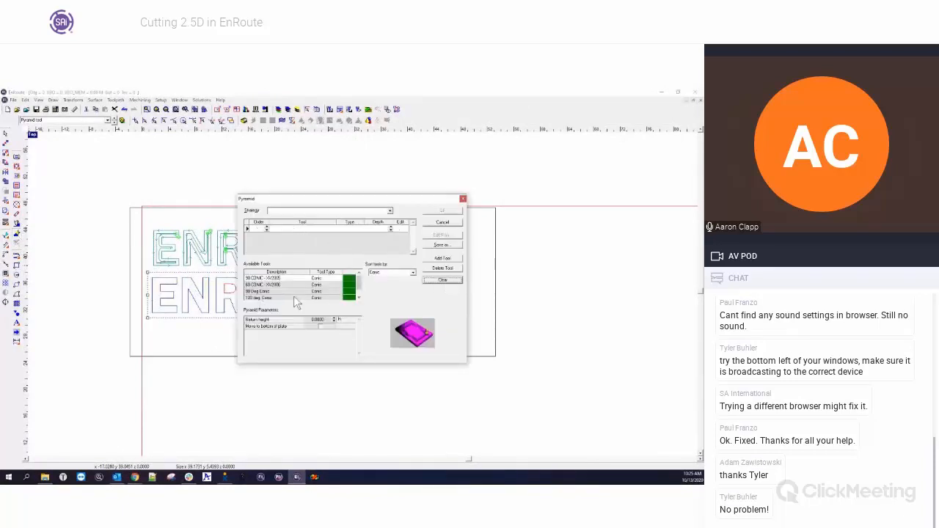
pyautogui.doubleClick(270, 278)
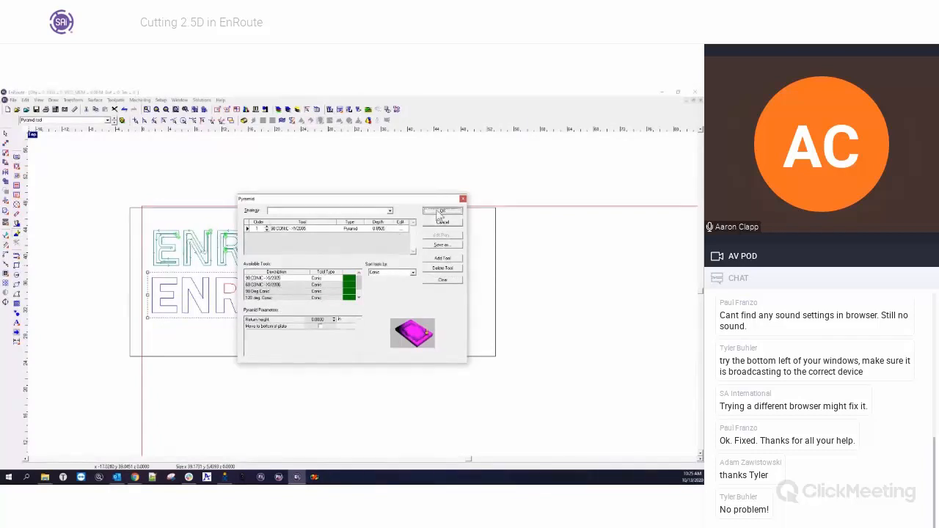
pyautogui.click(440, 212)
pyautogui.click(455, 335)
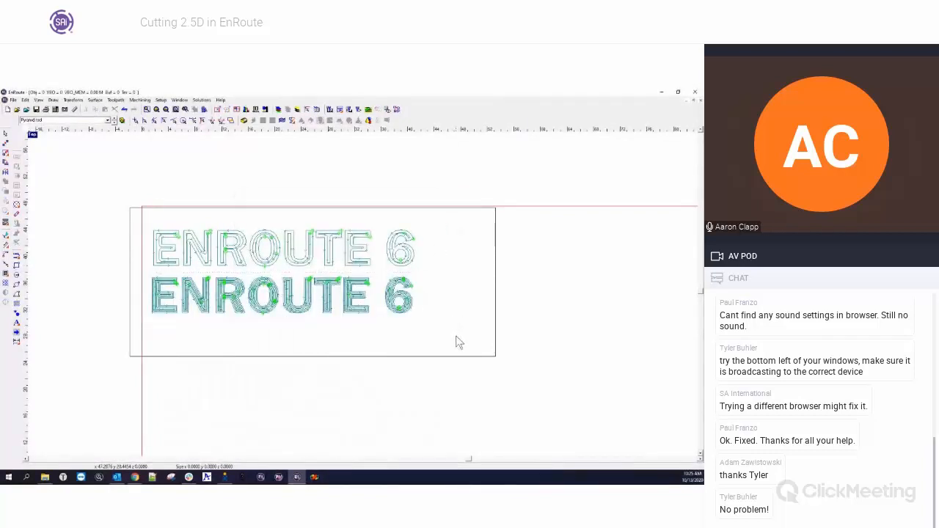
# - Start a Router Offset strategy for both ENROUTE 6 texts together and show the end mills among the available tools
pyautogui.scroll(5, 351, 239)
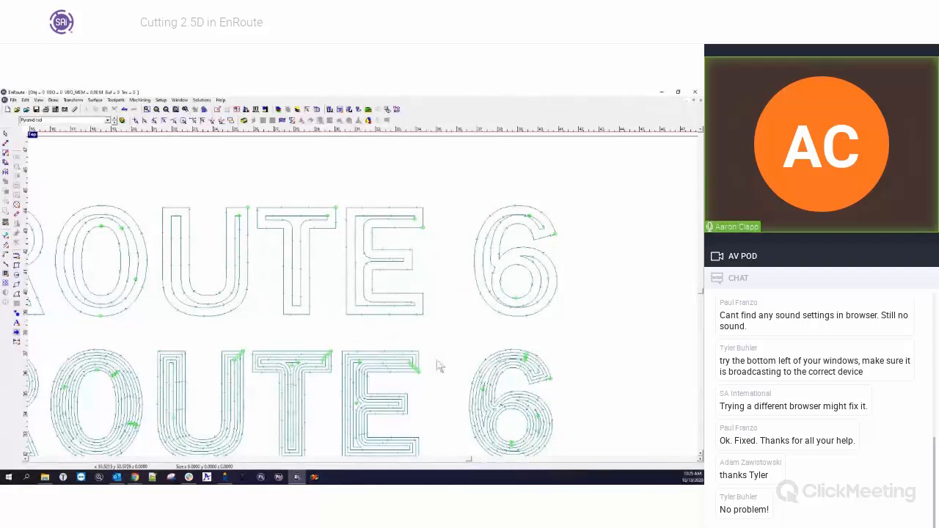
pyautogui.scroll(-3, 438, 356)
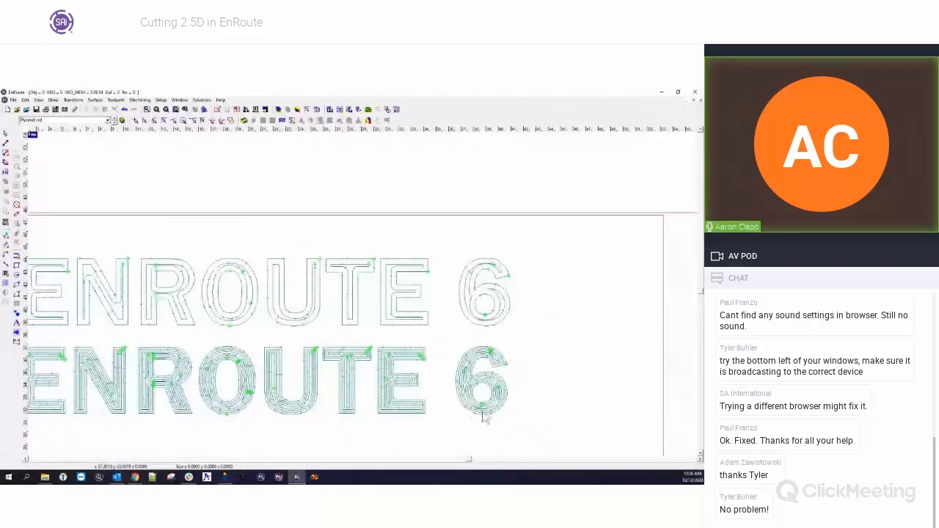
pyautogui.scroll(-1, 513, 371)
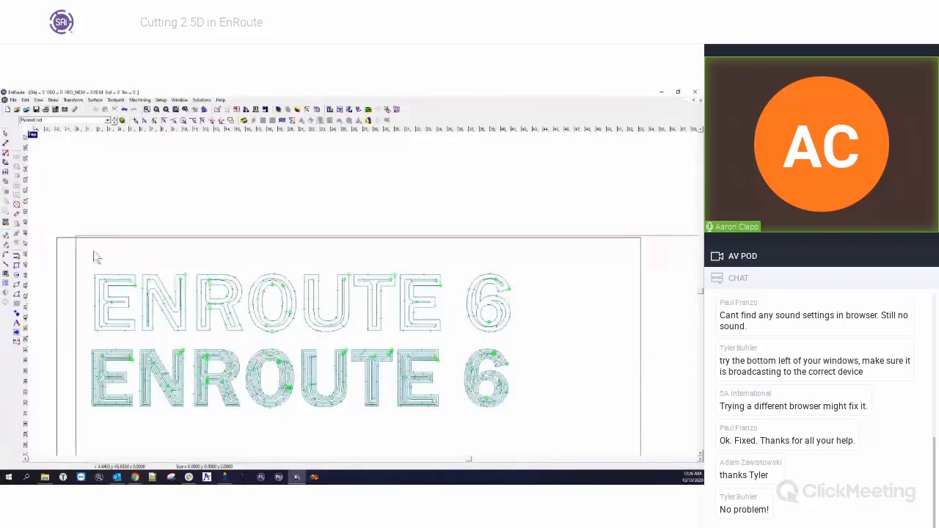
pyautogui.click(59, 237)
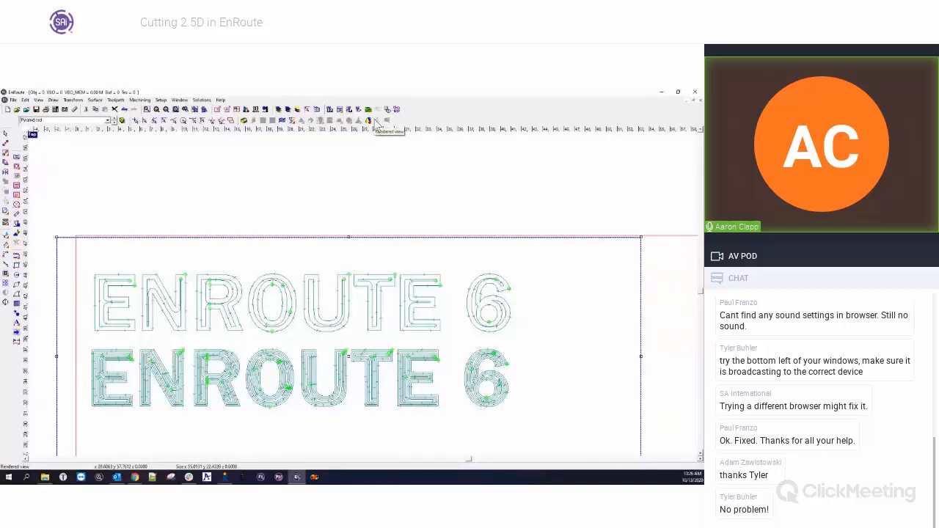
pyautogui.click(235, 257)
pyautogui.moveTo(78, 256); pyautogui.dragTo(545, 430)
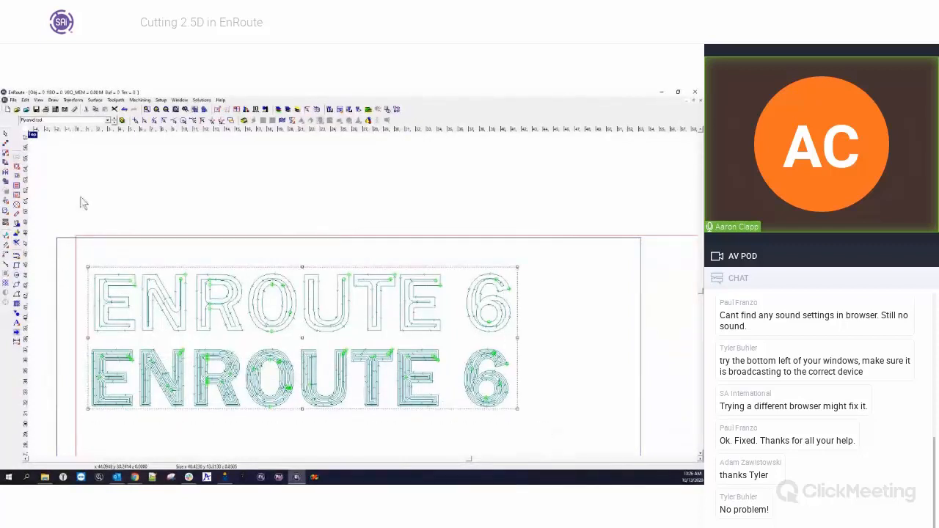
pyautogui.click(17, 167)
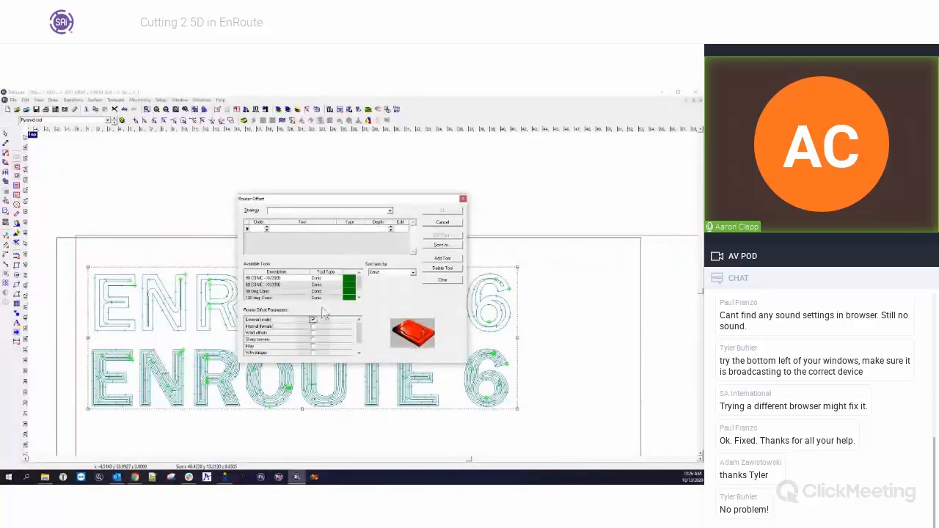
pyautogui.click(412, 273)
pyautogui.moveTo(413, 294); pyautogui.dragTo(413, 283)
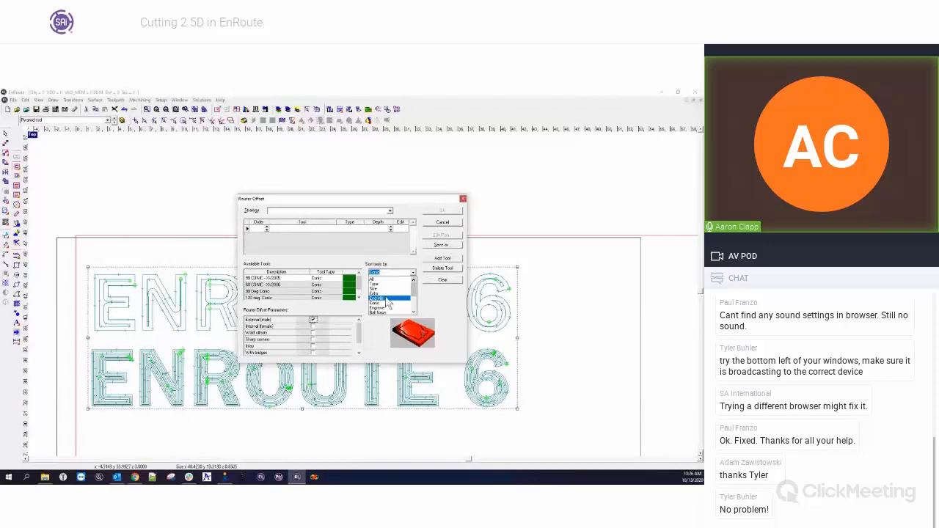
pyautogui.click(386, 299)
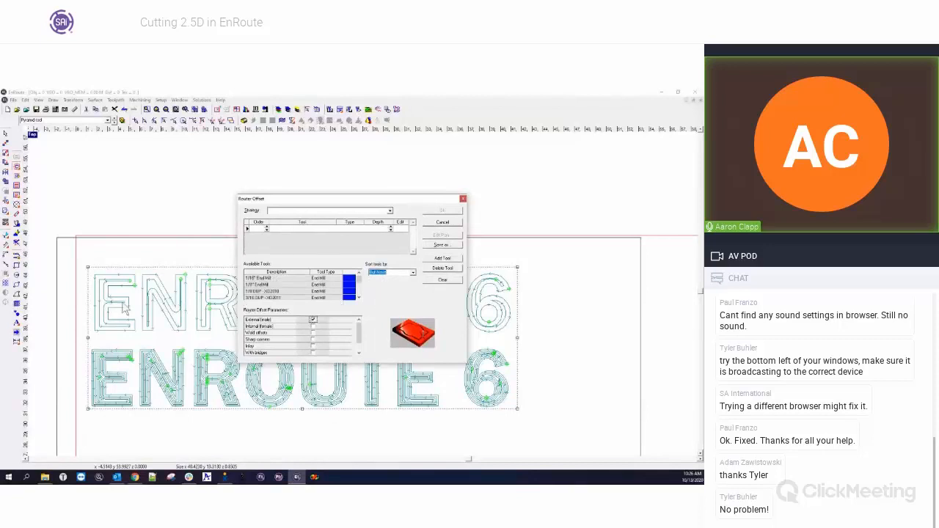
# - Add the 1/8" End Mill with a depth of 1 and create external router offset toolpaths for both texts
pyautogui.doubleClick(273, 285)
pyautogui.doubleClick(380, 229)
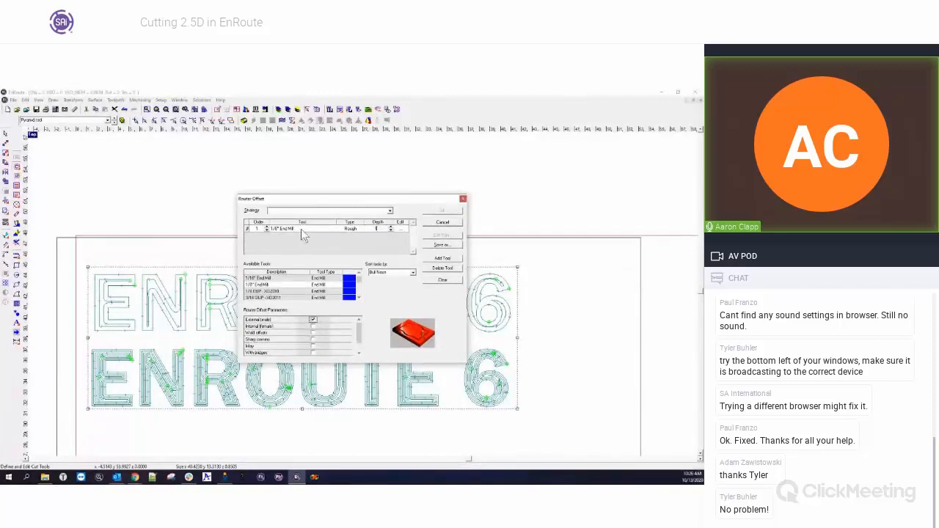
pyautogui.write('1')
pyautogui.click(434, 211)
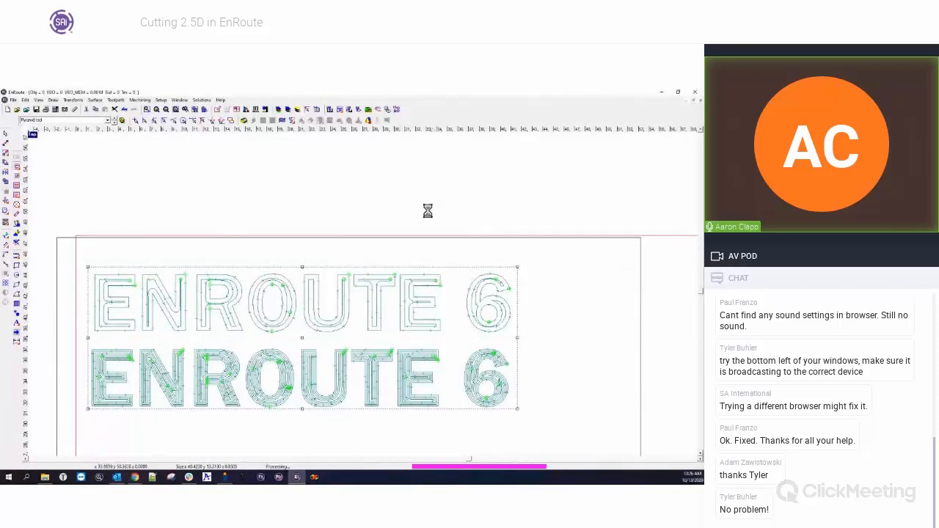
# - Simulate the cutting of both texts with the plate outline as the mask, keeping the default simulation options
pyautogui.click(389, 237)
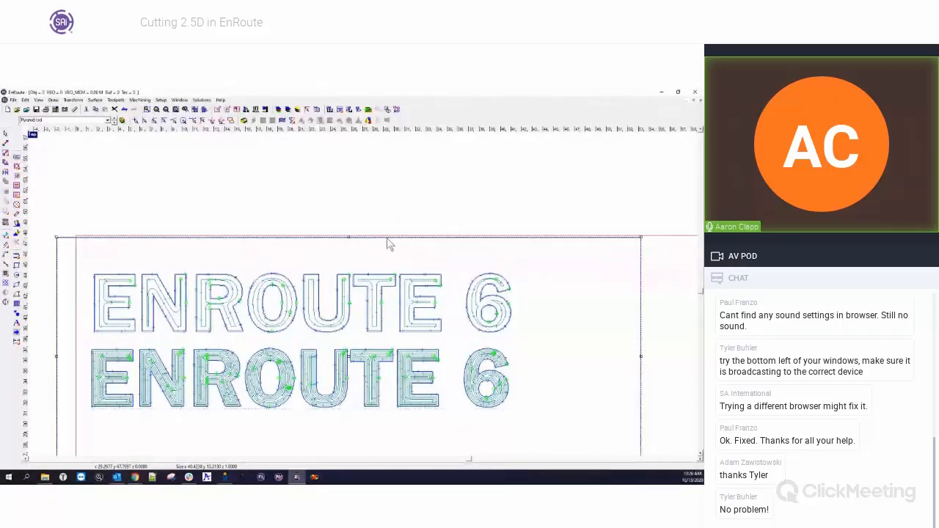
pyautogui.click(369, 110)
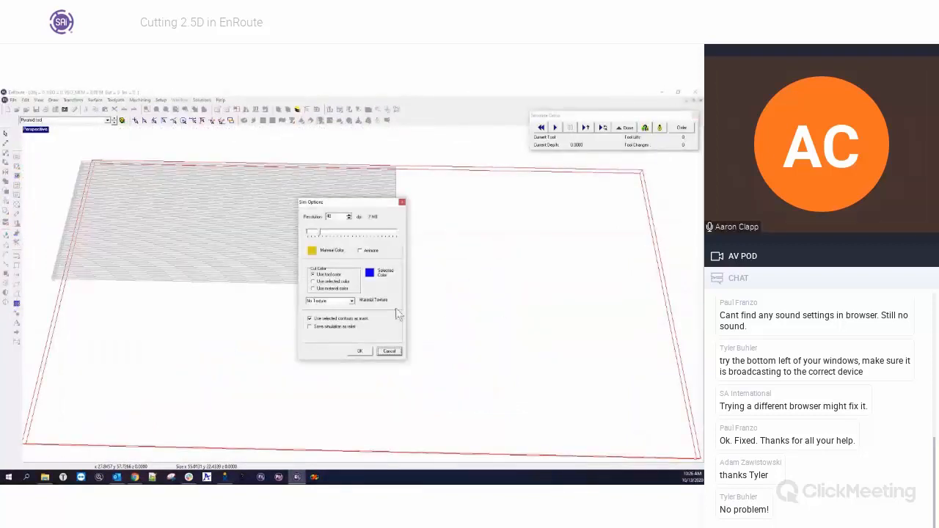
pyautogui.click(363, 350)
pyautogui.click(556, 128)
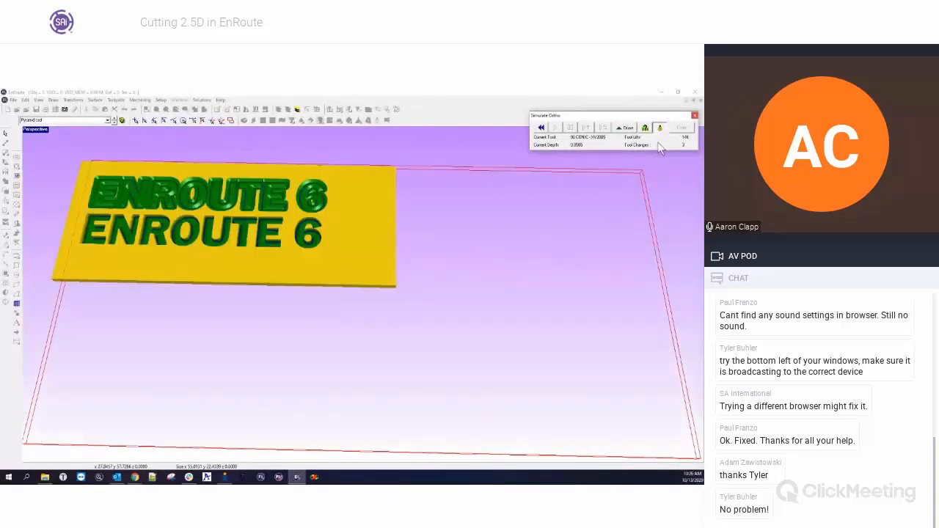
# - Compare the simulated E, N and R of both texts from above and from a low angle
pyautogui.moveTo(236, 238); pyautogui.dragTo(375, 265, button='middle')
pyautogui.scroll(2, 395, 212)
pyautogui.scroll(3, 395, 217)
pyautogui.moveTo(201, 191); pyautogui.dragTo(412, 325, button='middle')
pyautogui.scroll(4, 419, 220)
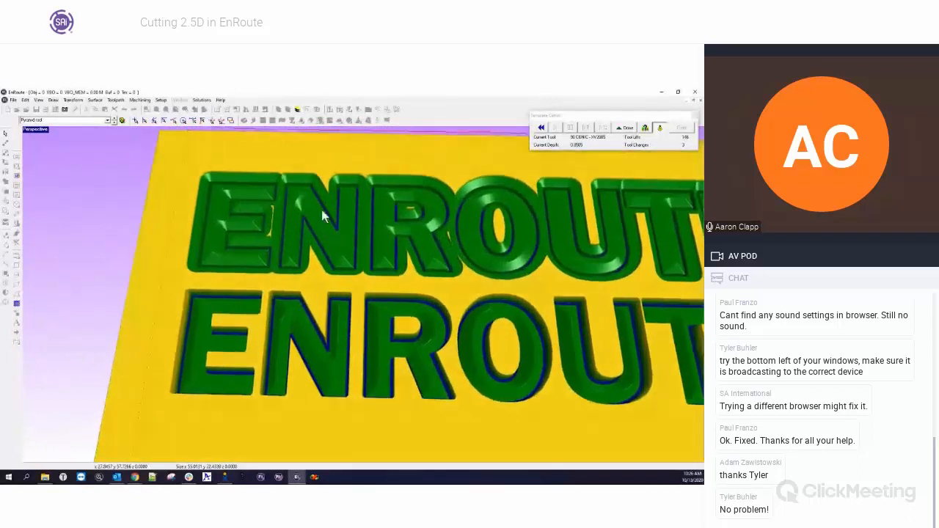
pyautogui.moveTo(251, 240); pyautogui.dragTo(272, 265, button='middle')
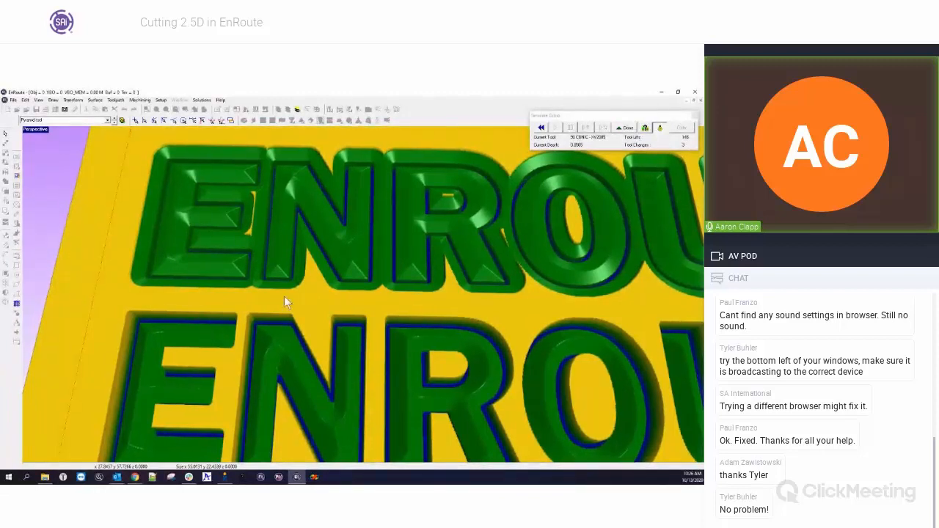
pyautogui.moveTo(267, 316); pyautogui.dragTo(331, 296, button='middle')
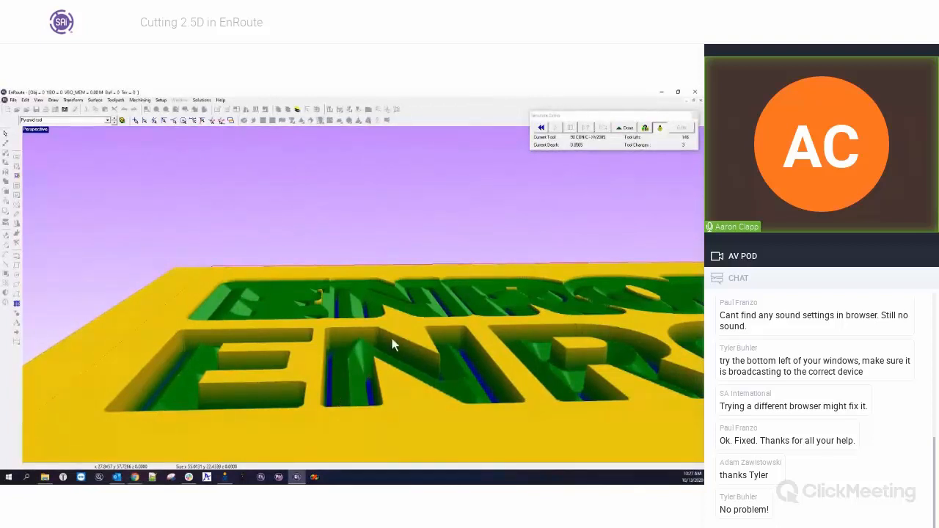
pyautogui.moveTo(395, 336); pyautogui.dragTo(352, 445, button='middle')
pyautogui.moveTo(352, 256); pyautogui.dragTo(360, 355, button='middle')
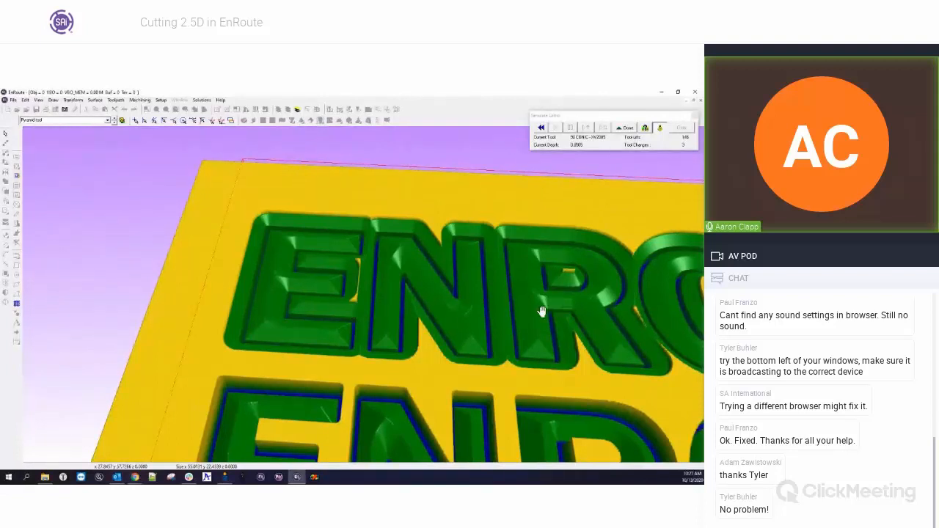
# - Examine the pyramid slopes and offset grooves along the upper text's remaining letters up to the 6
pyautogui.moveTo(540, 310); pyautogui.dragTo(230, 308, button='middle')
pyautogui.moveTo(443, 300); pyautogui.dragTo(151, 289, button='middle')
pyautogui.moveTo(539, 308); pyautogui.dragTo(398, 308, button='middle')
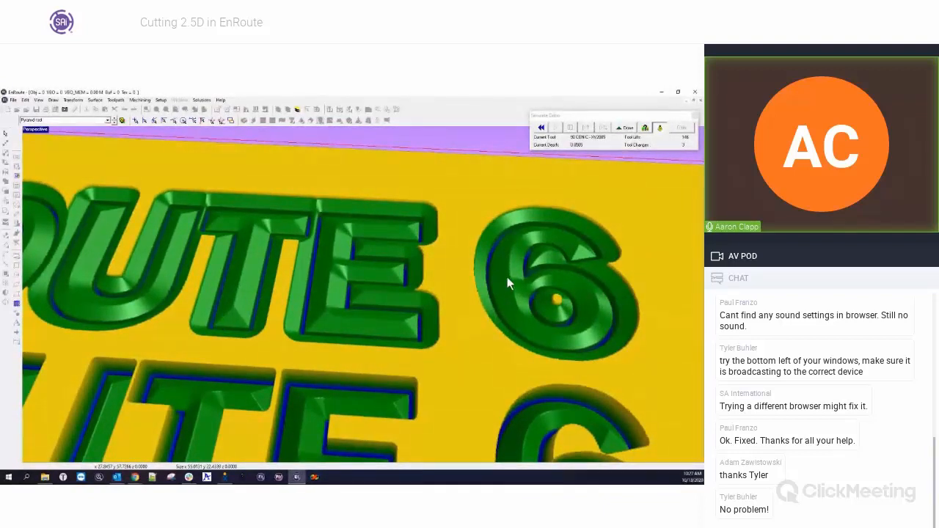
pyautogui.moveTo(272, 300); pyautogui.dragTo(472, 252, button='middle')
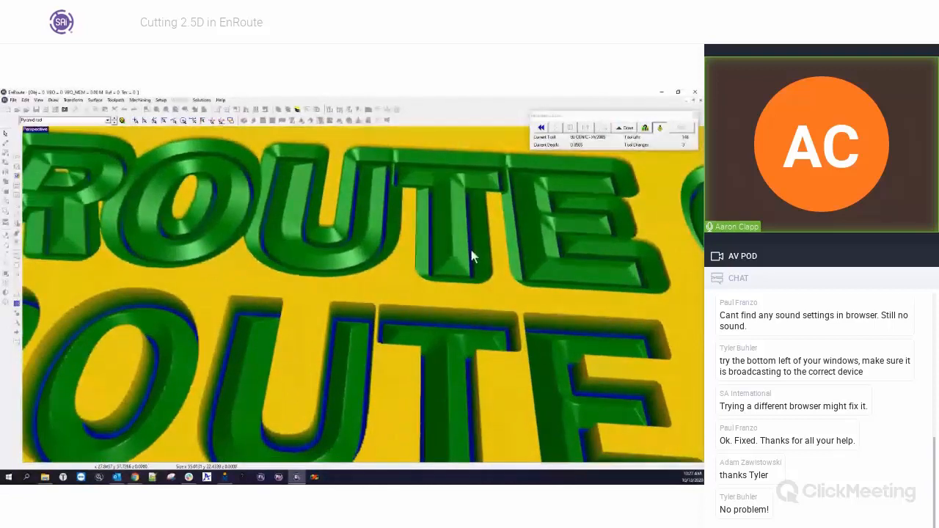
pyautogui.scroll(-1, 405, 246)
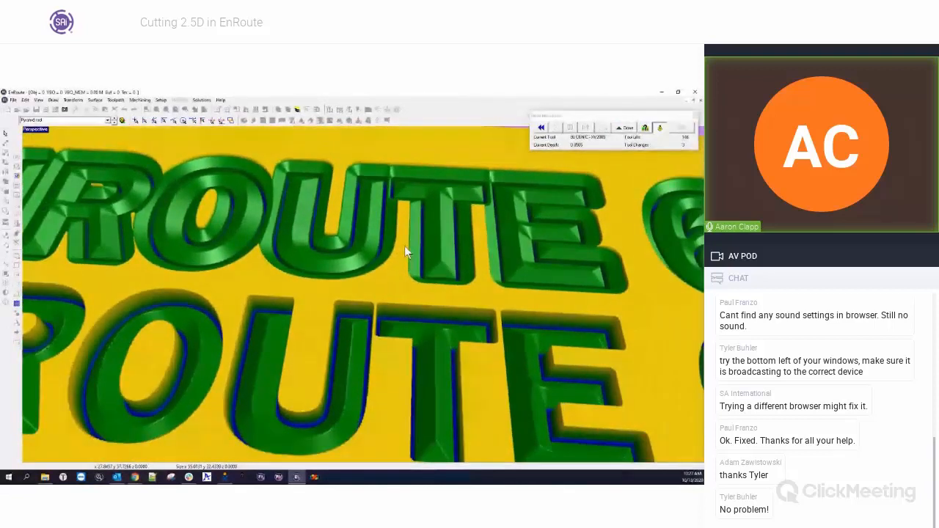
pyautogui.scroll(-1, 404, 245)
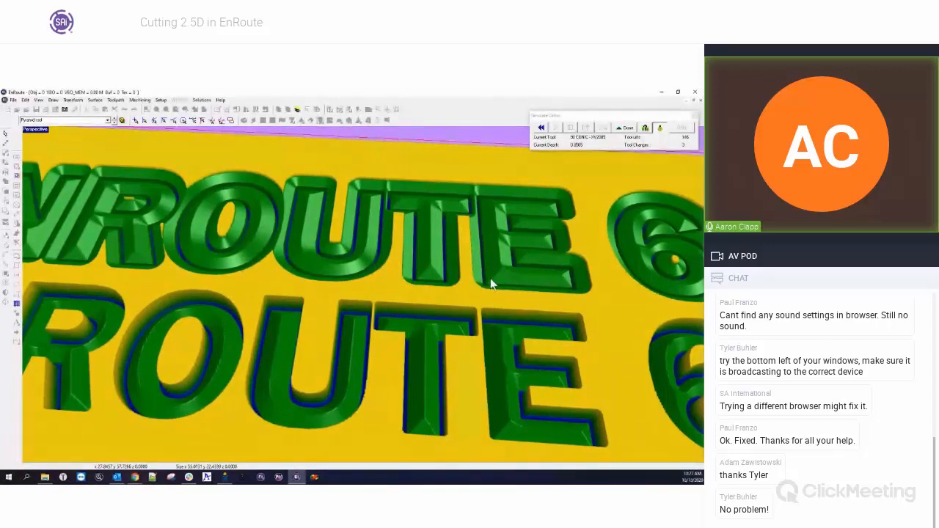
pyautogui.moveTo(296, 290); pyautogui.dragTo(419, 319)
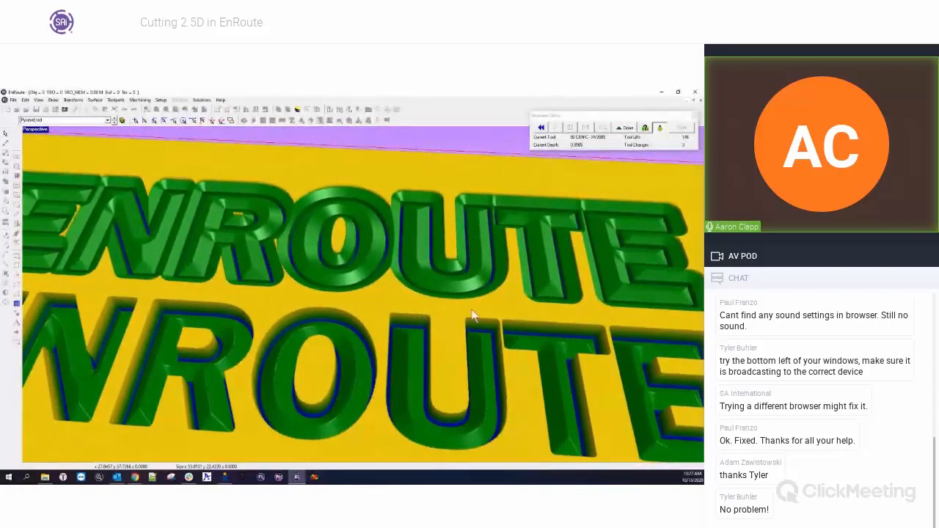
pyautogui.moveTo(505, 316); pyautogui.dragTo(407, 314)
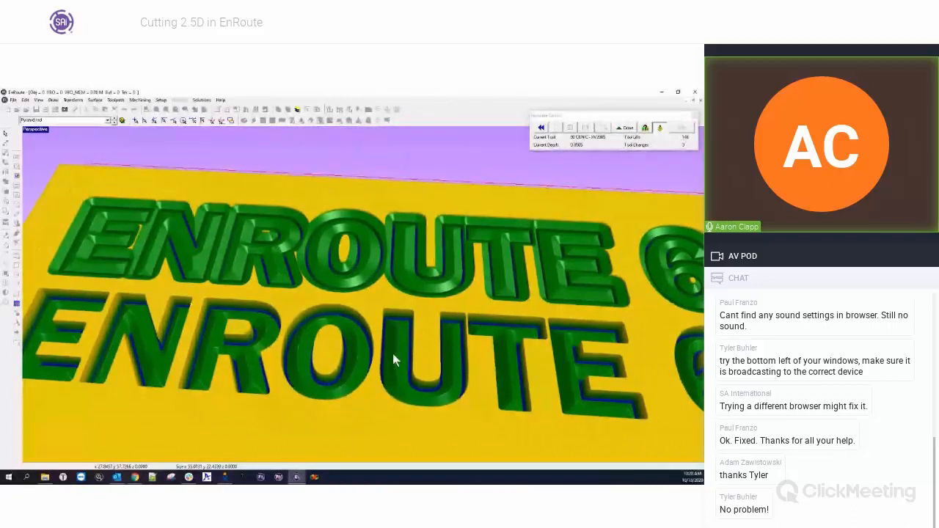
# - Inspect the lower text's pyramid-cut U, T and E closely, and view both texts on the whole simulated plate
pyautogui.scroll(3, 398, 391)
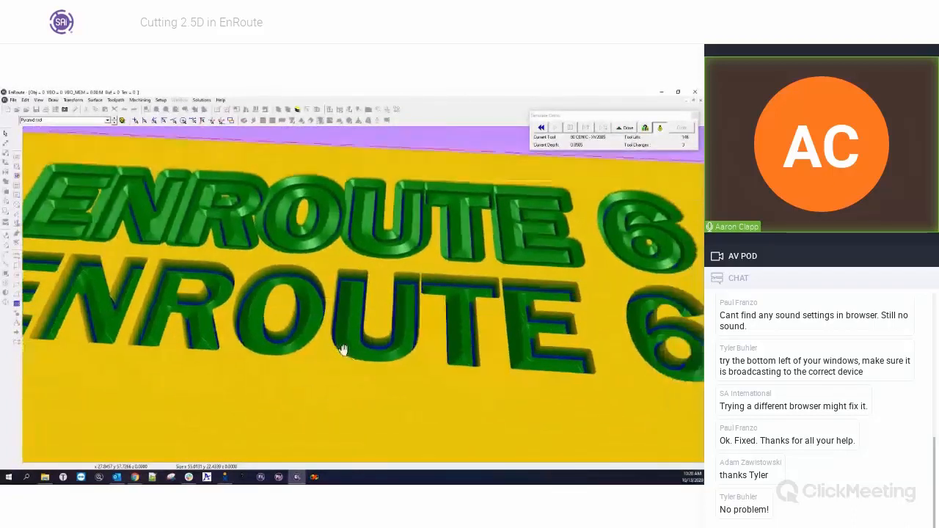
pyautogui.moveTo(481, 353); pyautogui.dragTo(401, 317, button='middle')
pyautogui.moveTo(467, 352); pyautogui.dragTo(357, 312, button='middle')
pyautogui.scroll(4, 357, 312)
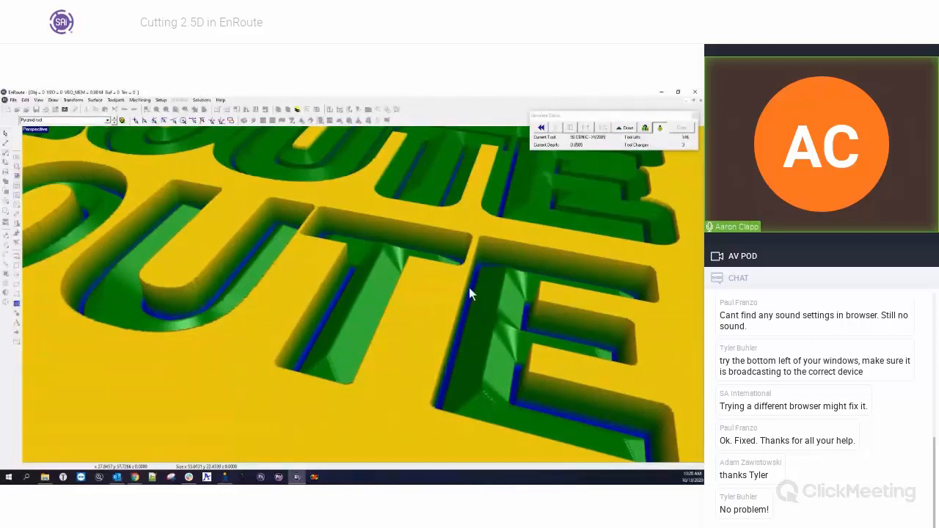
pyautogui.scroll(-10, 369, 329)
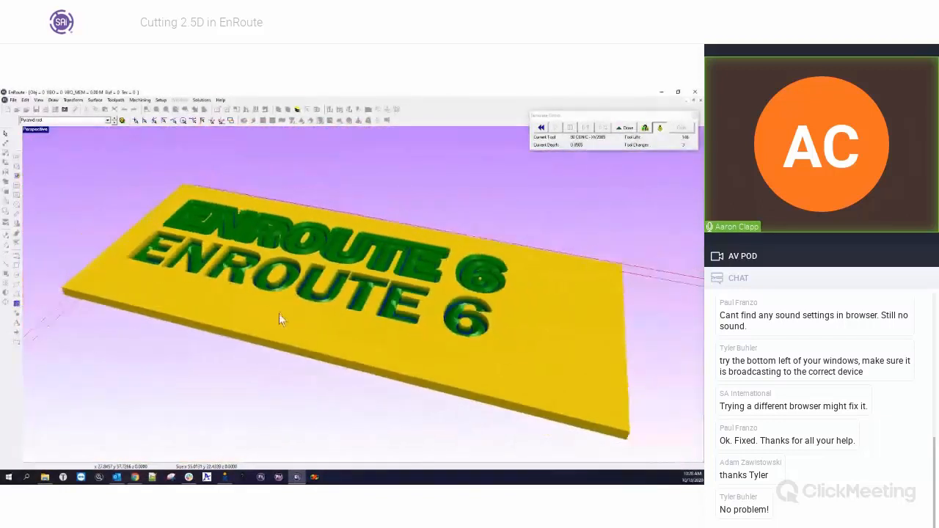
pyautogui.scroll(-2, 279, 313)
pyautogui.moveTo(319, 287); pyautogui.dragTo(365, 317, button='middle')
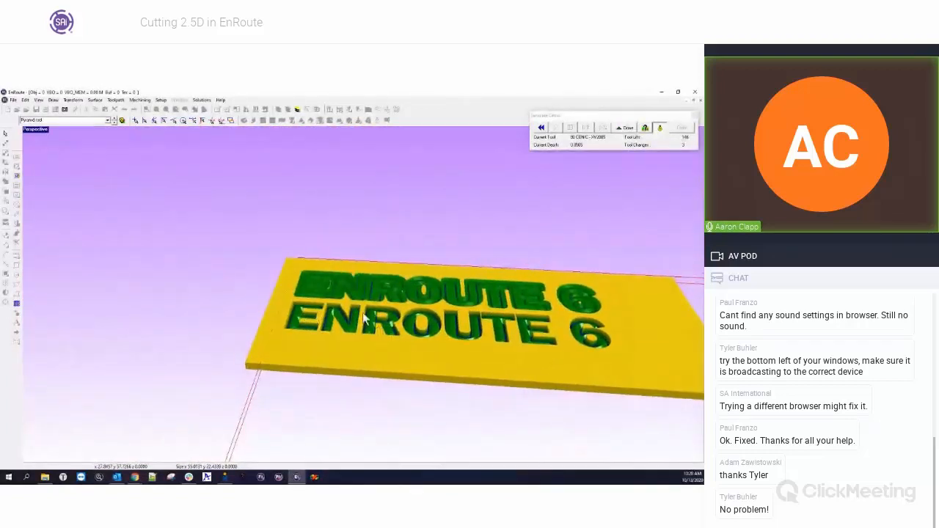
pyautogui.scroll(4, 365, 316)
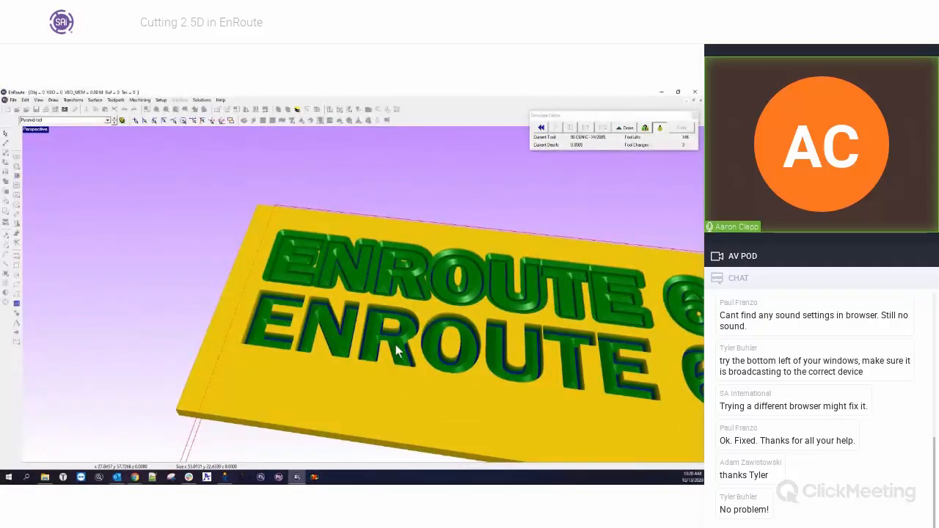
# - End the simulation, show only the Top view, and clear the plate selection
pyautogui.click(627, 128)
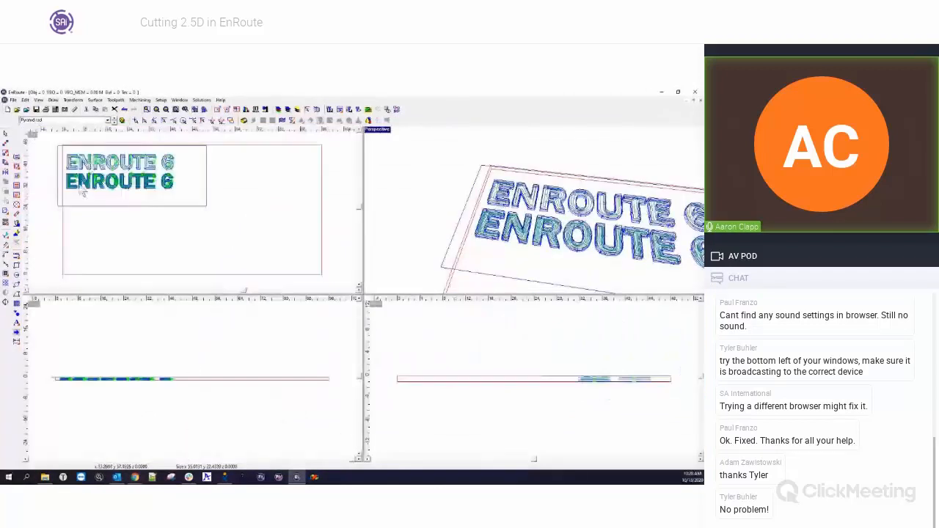
pyautogui.doubleClick(33, 135)
pyautogui.click(274, 332)
pyautogui.scroll(-2, 266, 311)
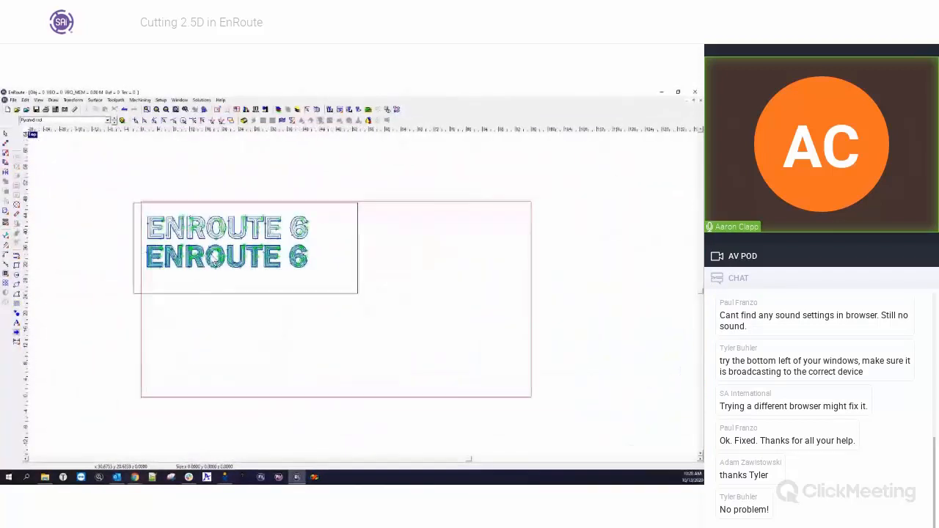
pyautogui.scroll(4, 207, 244)
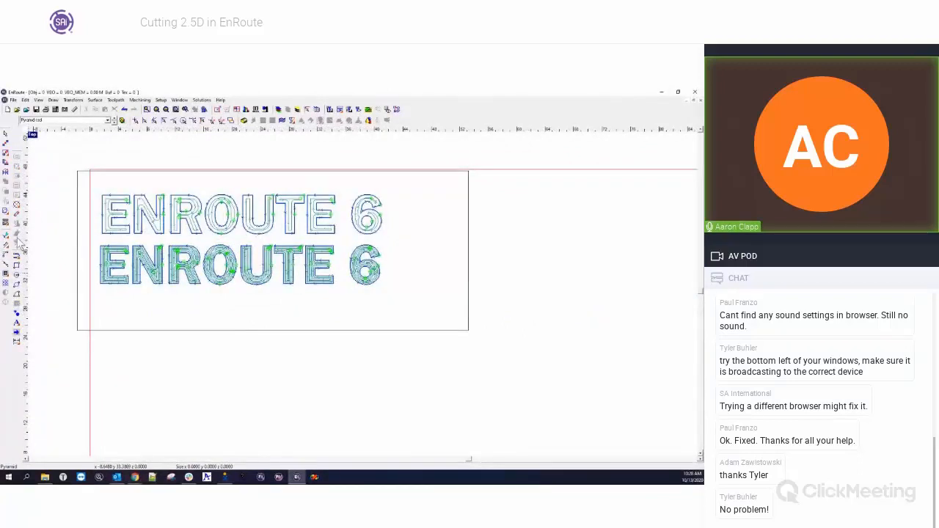
# - Try to use 1/32 and 1/16" end mills for the lower text's pyramid toolpath on the O, and discard the changes
pyautogui.rightClick(228, 267)
pyautogui.click(253, 342)
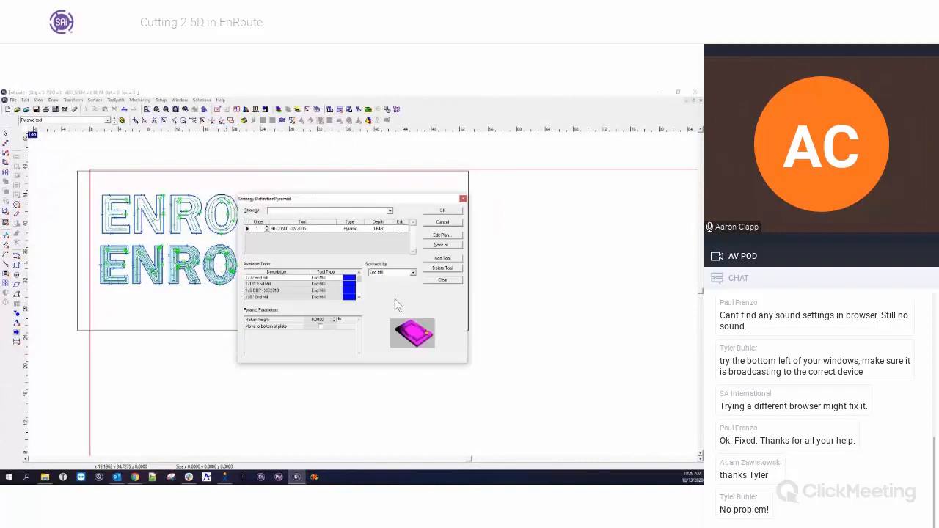
pyautogui.doubleClick(268, 280)
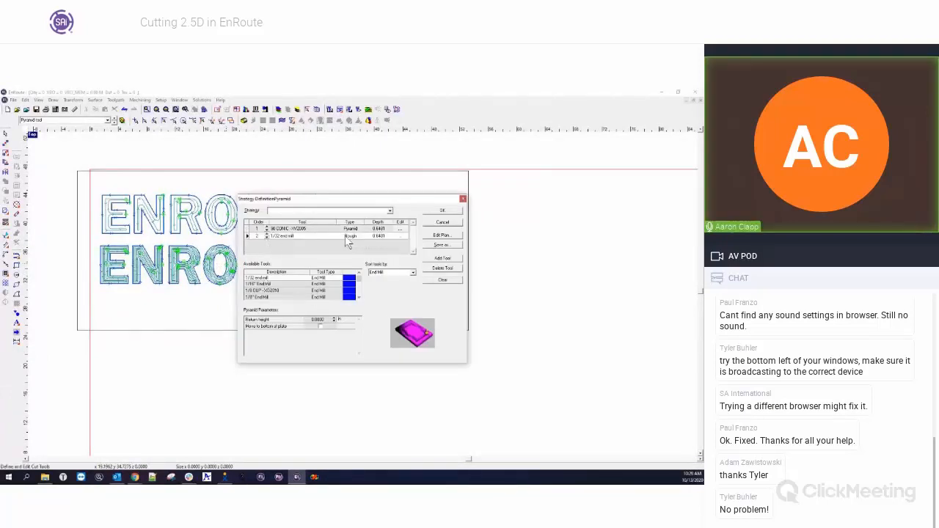
pyautogui.click(425, 283)
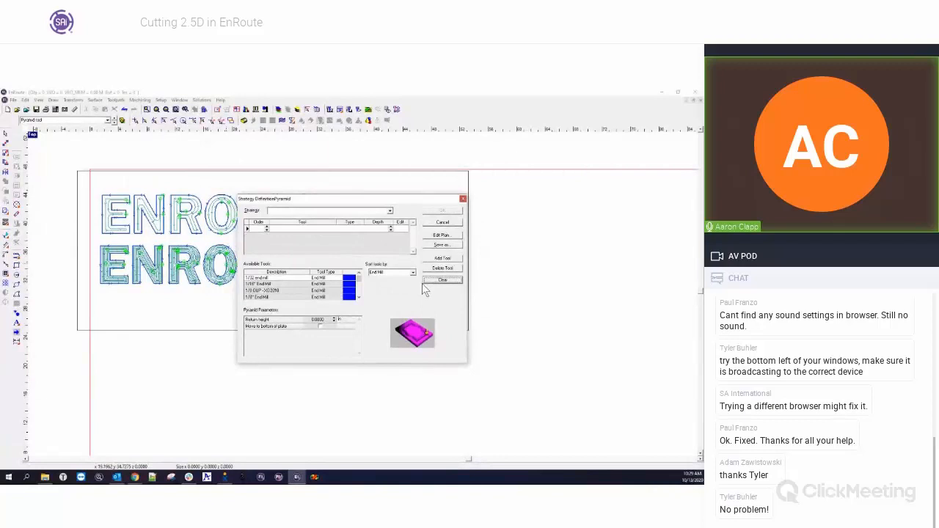
pyautogui.doubleClick(262, 283)
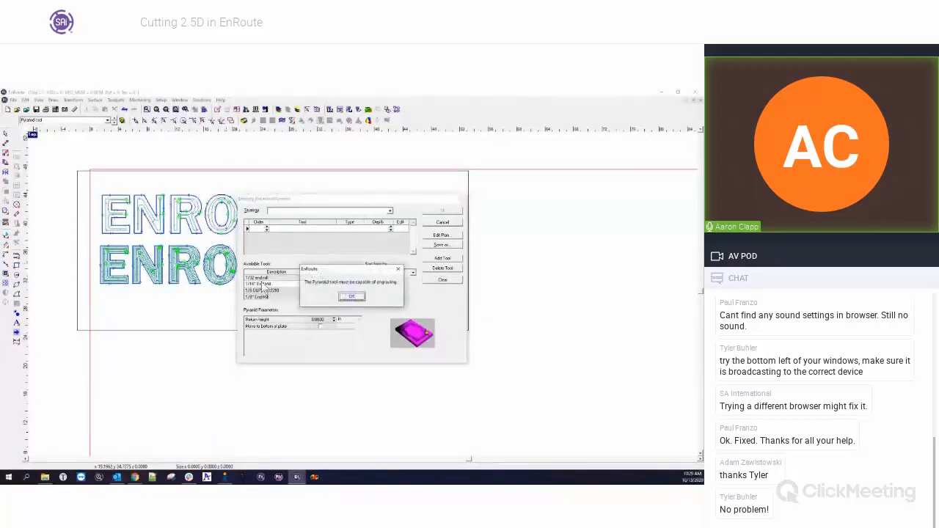
pyautogui.click(398, 270)
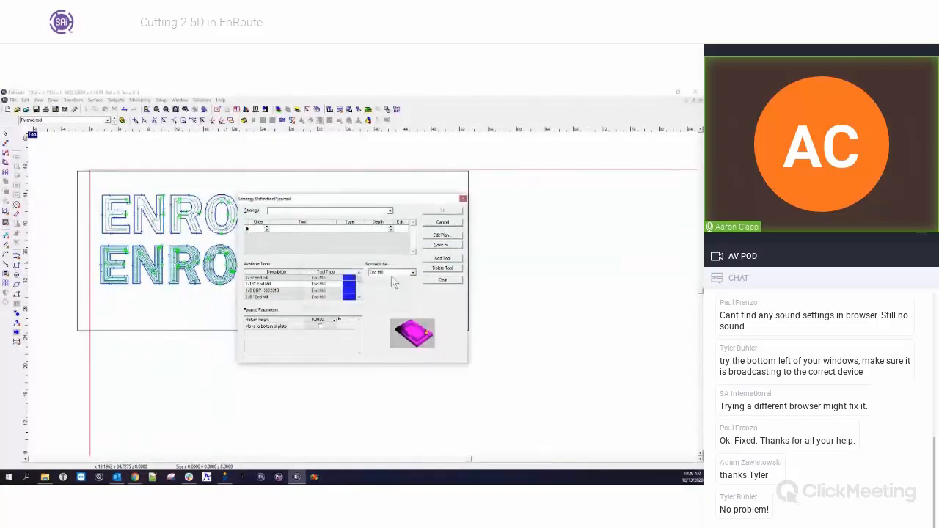
pyautogui.click(462, 200)
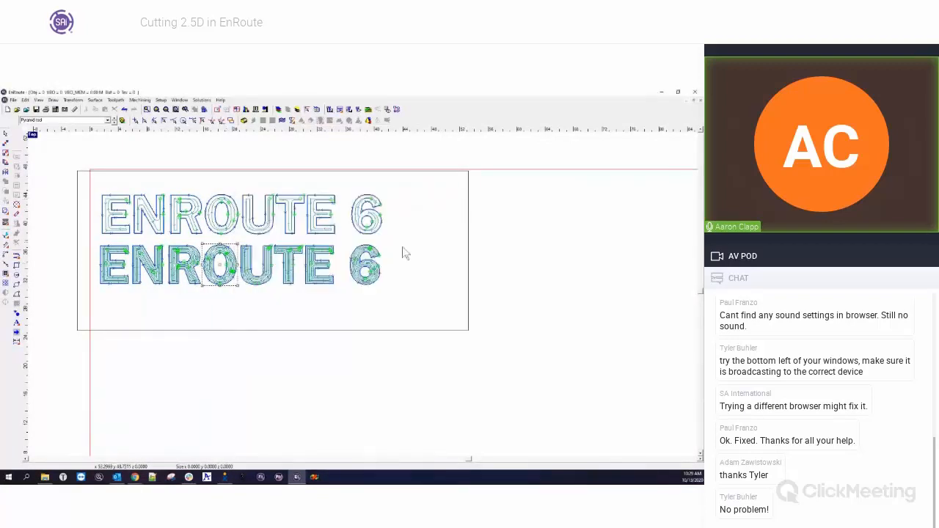
# - Switch to the Project toolpaths to a Plane drawing and show it in all four views
pyautogui.click(107, 120)
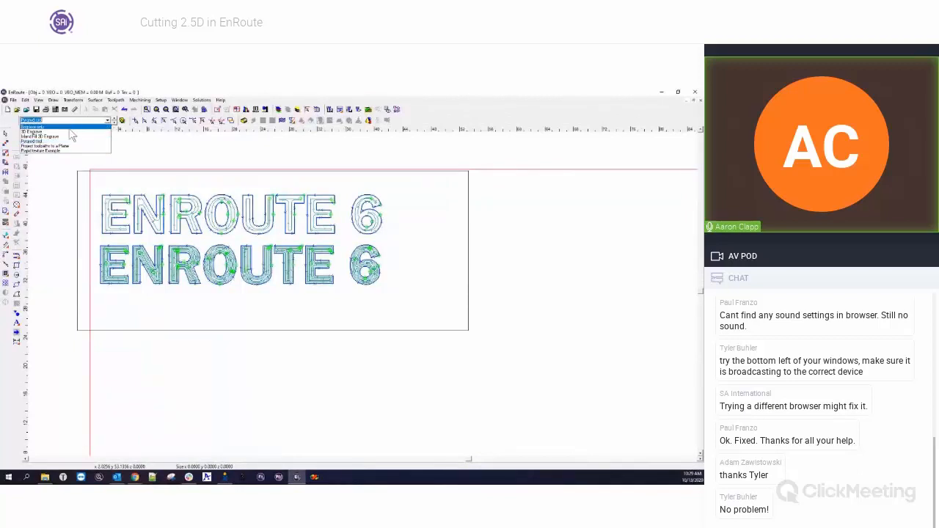
pyautogui.click(48, 146)
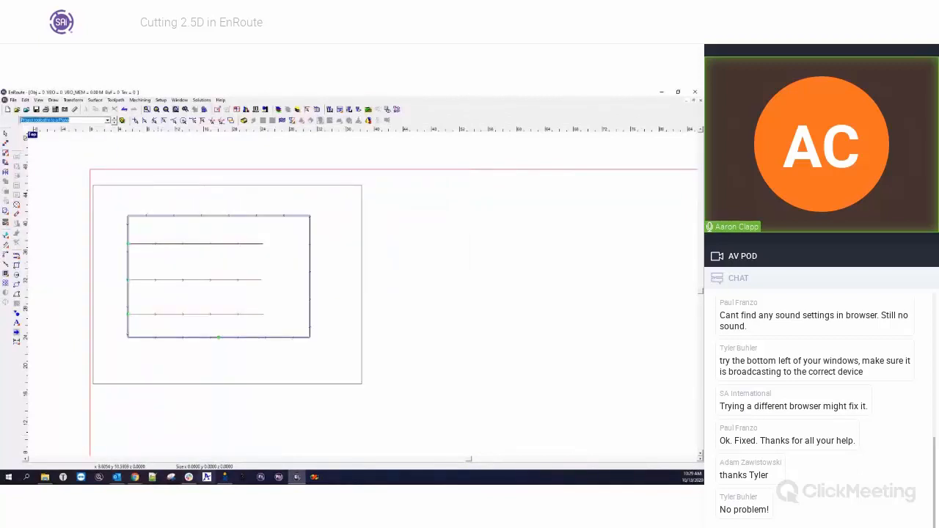
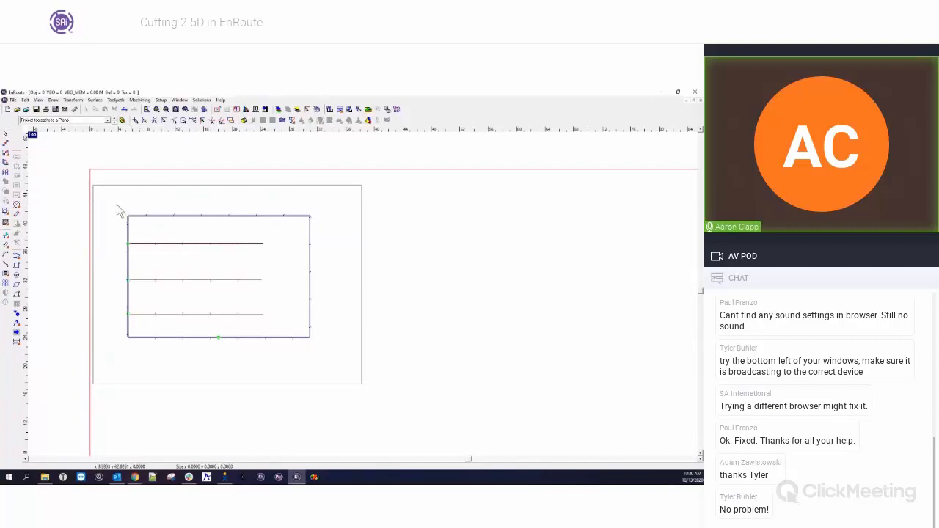
pyautogui.click(32, 137)
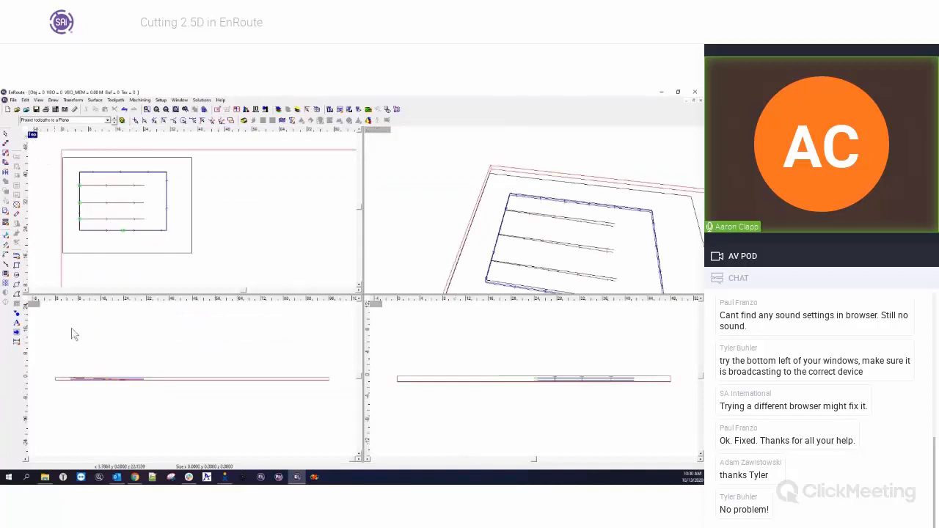
# - Delete the toolpaths from the inner rectangle around the three lines
pyautogui.click(74, 415)
pyautogui.scroll(1, 53, 404)
pyautogui.scroll(3, 78, 371)
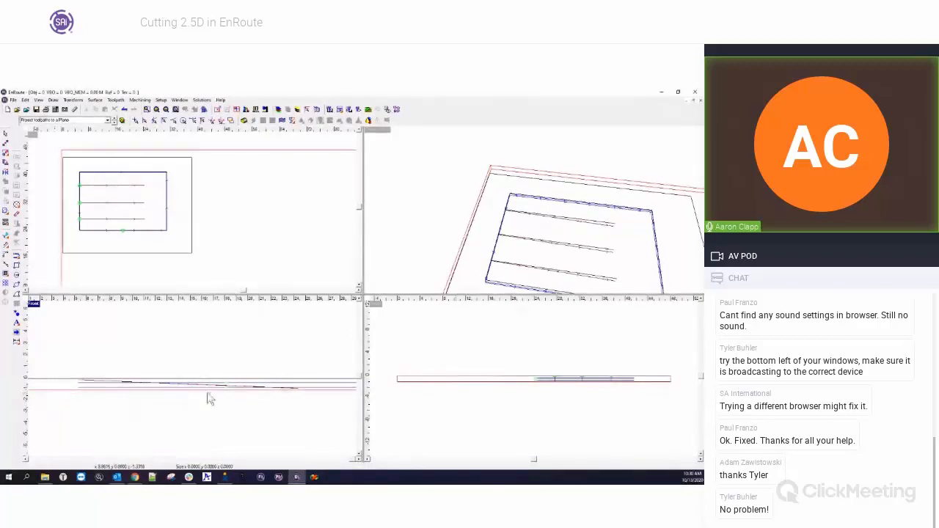
pyautogui.click(168, 201)
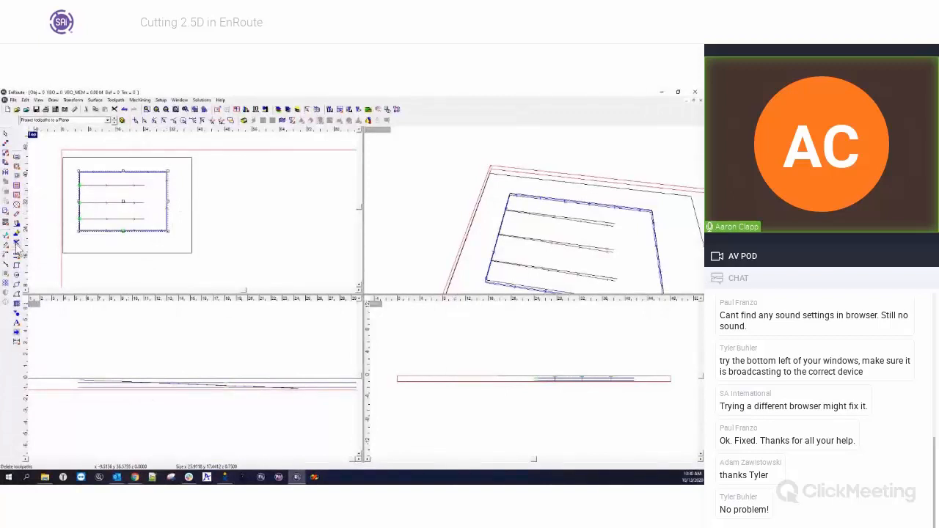
pyautogui.click(188, 262)
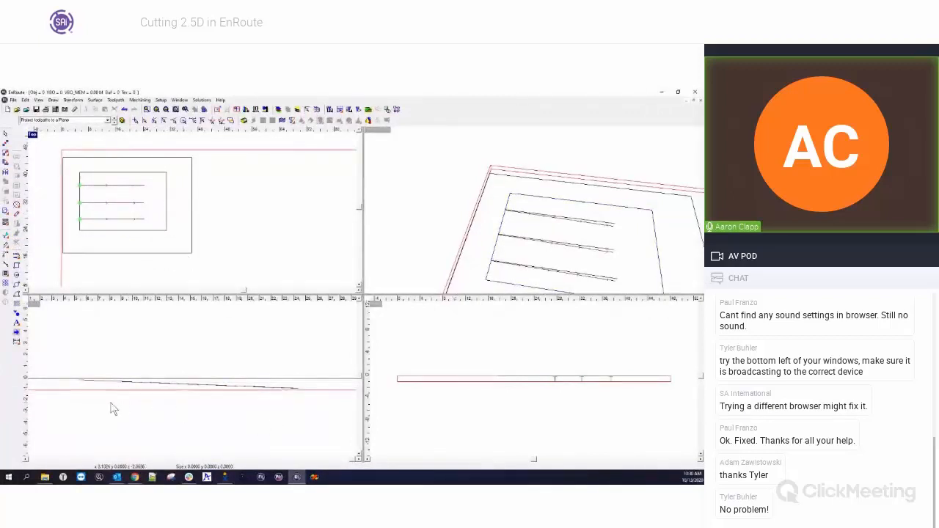
# - Review the tool, depth and engrave parameters of the uppermost line's toolpath and close them without changes
pyautogui.click(103, 188)
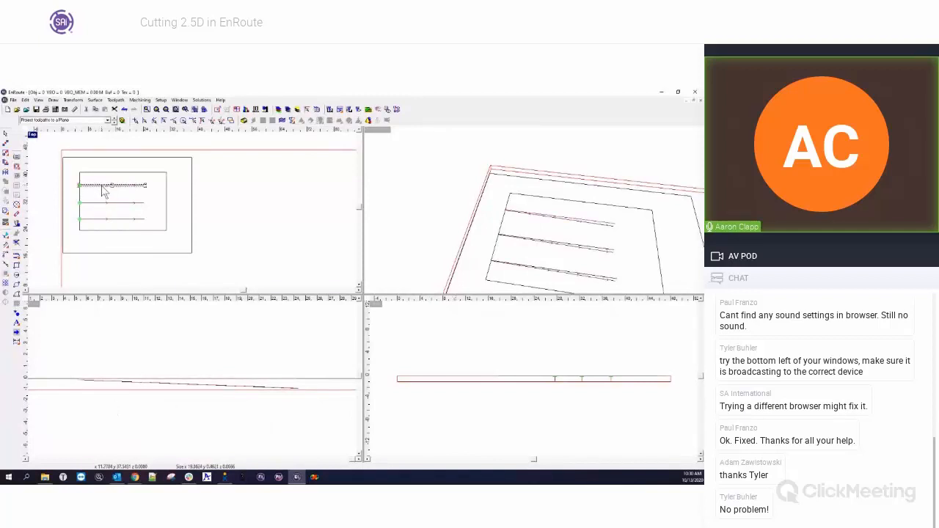
pyautogui.rightClick(101, 185)
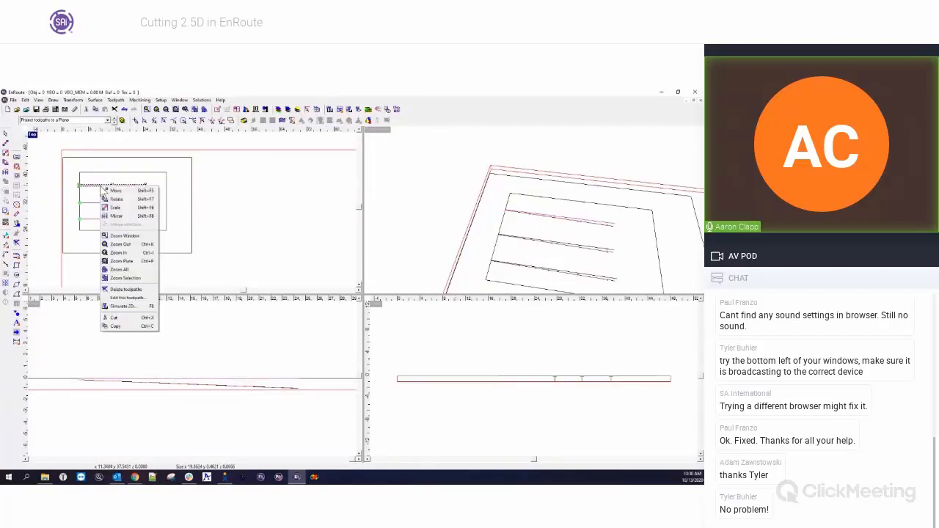
pyautogui.click(125, 298)
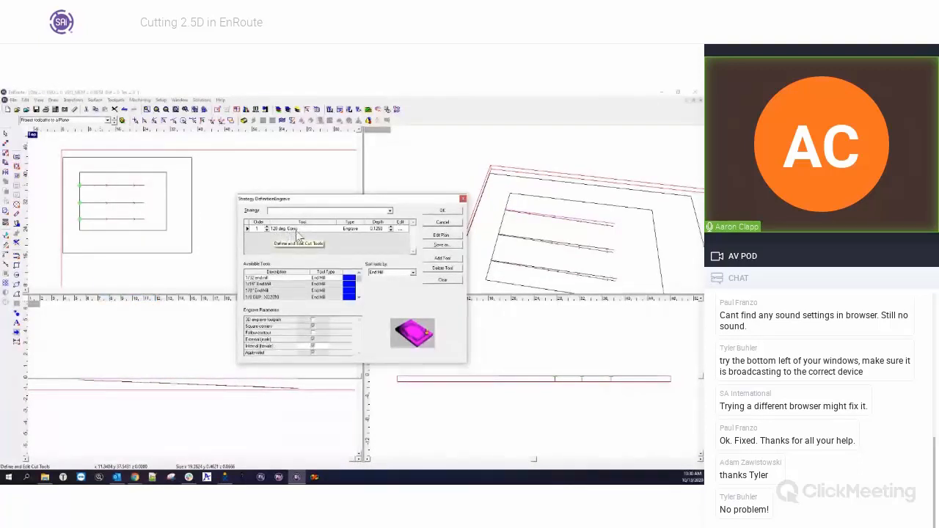
pyautogui.moveTo(375, 229); pyautogui.dragTo(385, 229)
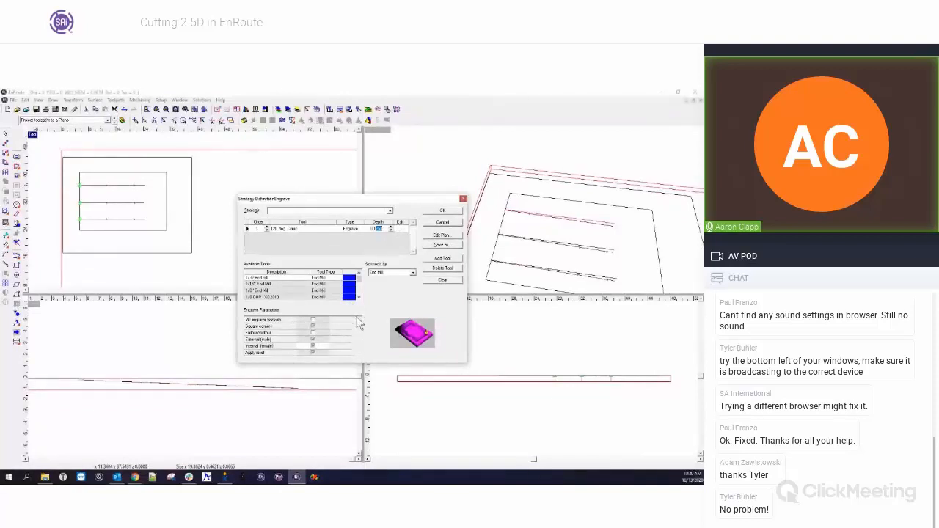
pyautogui.click(464, 200)
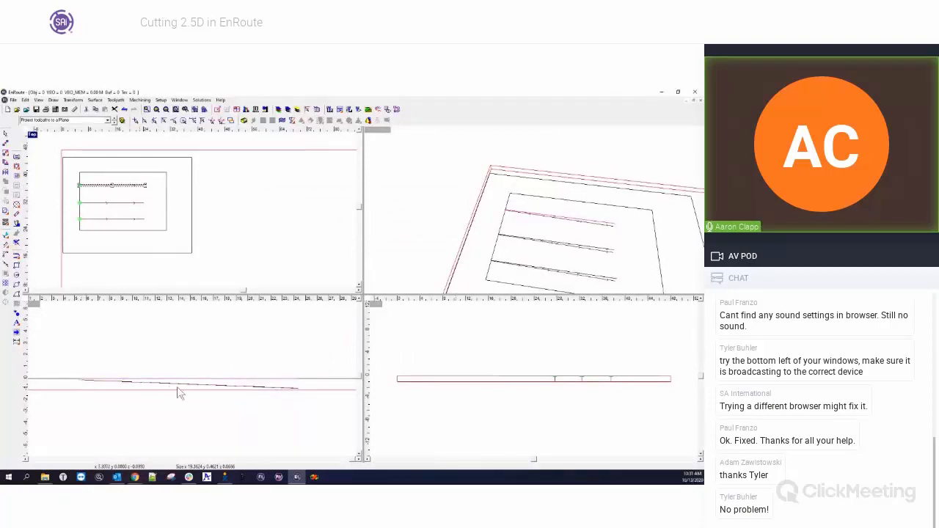
# - Check the engrave settings of all three lines together and delete the lines' toolpaths
pyautogui.click(270, 248)
pyautogui.scroll(-2, 276, 250)
pyautogui.scroll(1, 133, 207)
pyautogui.moveTo(123, 192); pyautogui.dragTo(194, 236)
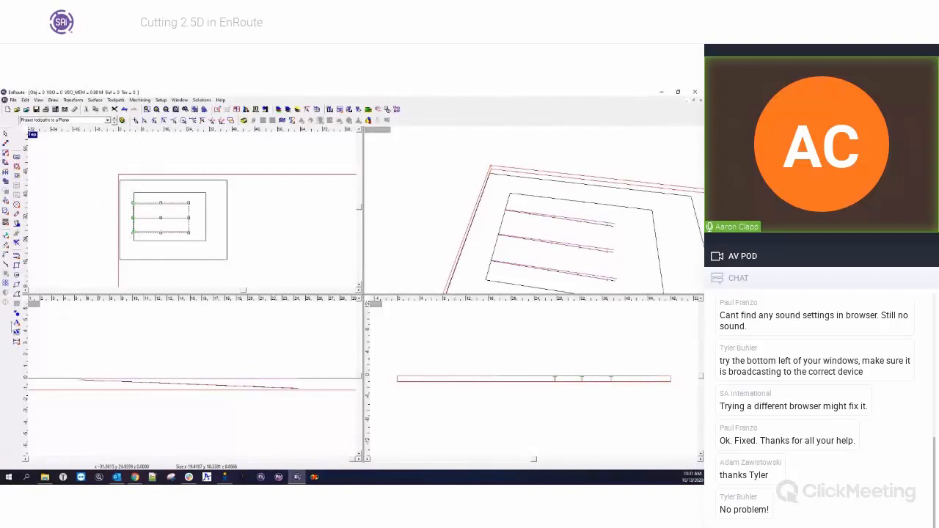
pyautogui.rightClick(177, 207)
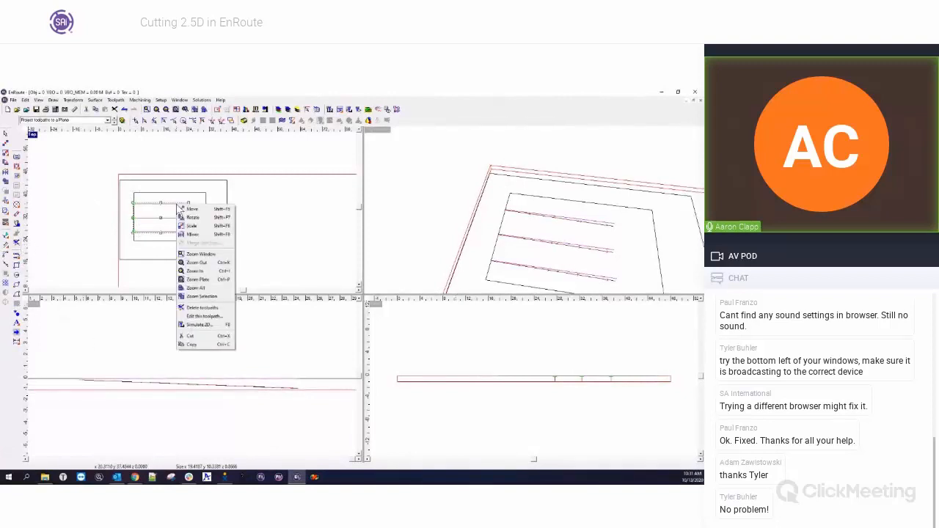
pyautogui.click(201, 317)
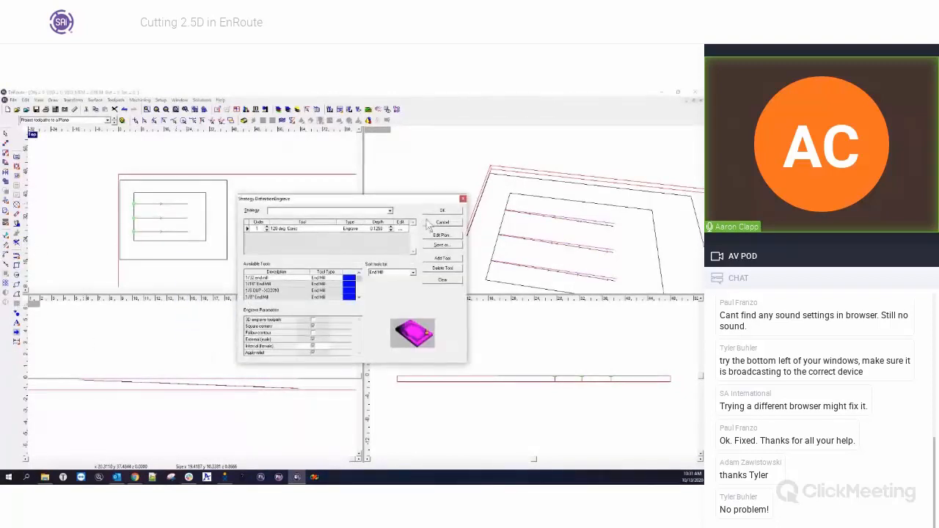
pyautogui.click(438, 215)
pyautogui.click(16, 243)
pyautogui.click(301, 271)
# - Engrave the three lines with the 120 deg. Conic tool at 0.1250 depth and check the toolpaths in the Front view
pyautogui.moveTo(155, 215); pyautogui.dragTo(196, 243)
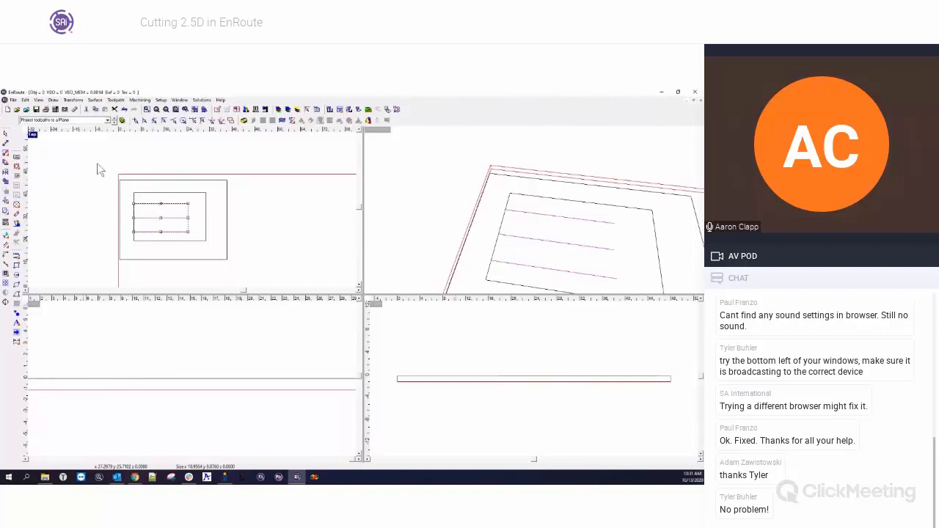
pyautogui.click(119, 100)
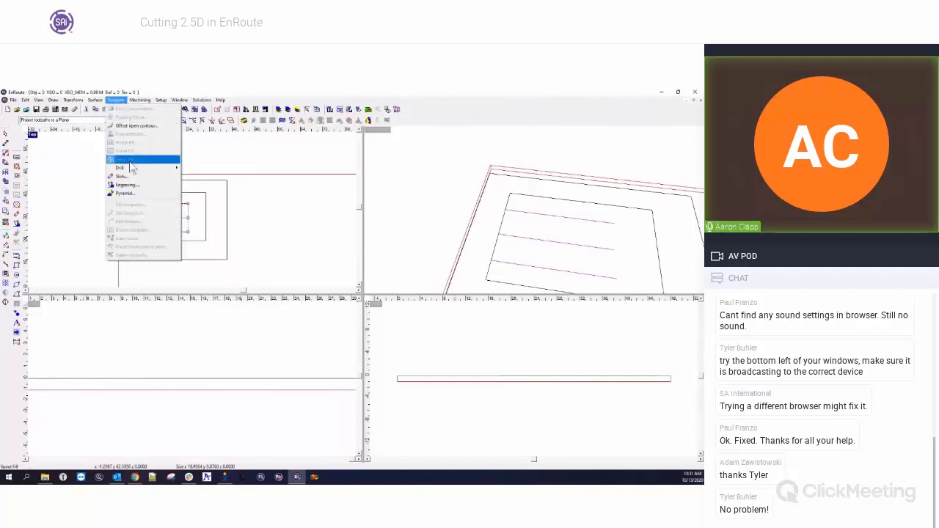
pyautogui.click(127, 187)
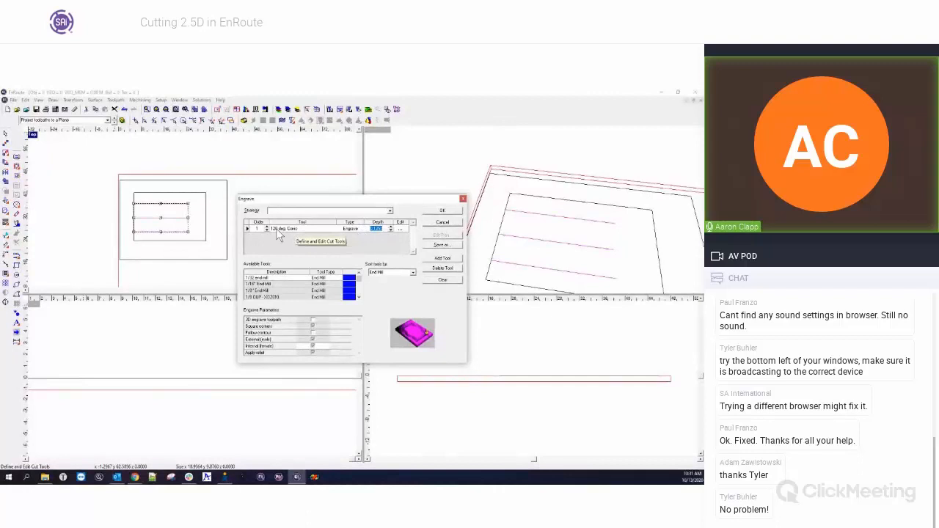
pyautogui.click(376, 229)
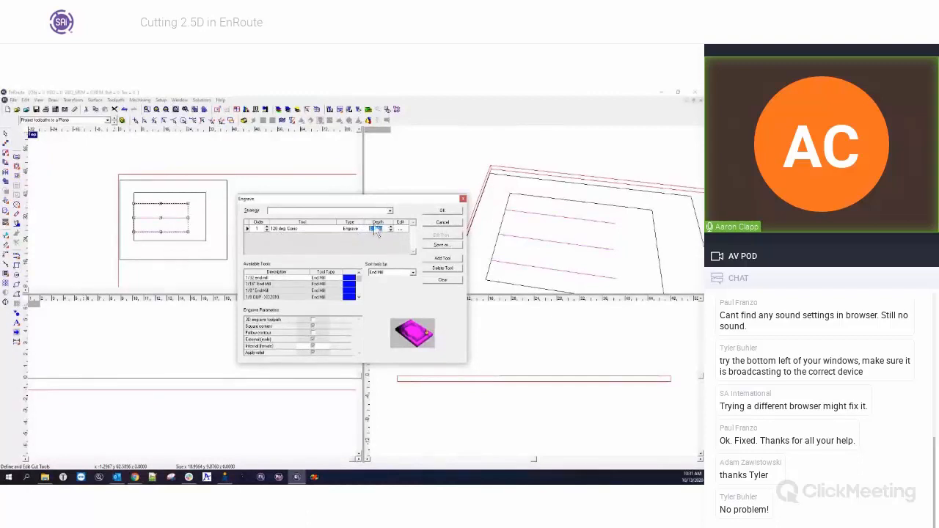
pyautogui.click(440, 212)
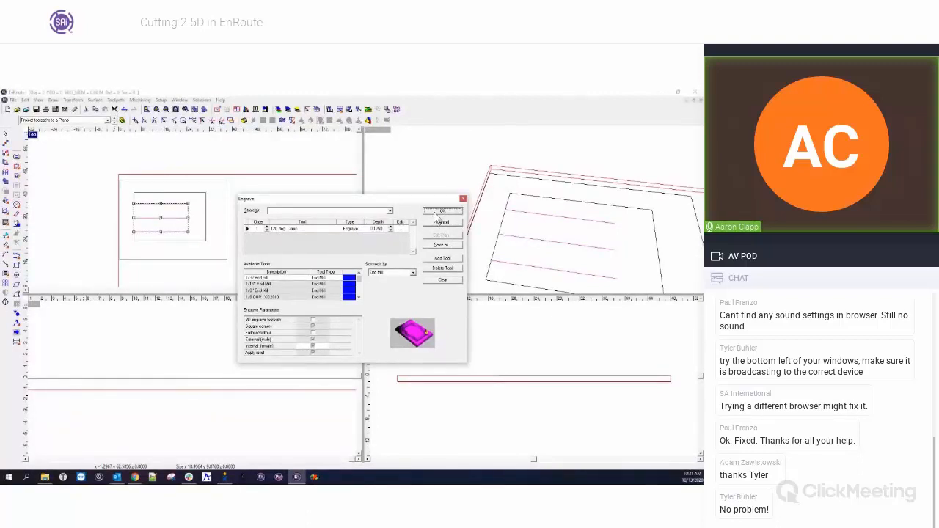
pyautogui.click(114, 409)
pyautogui.scroll(1, 111, 407)
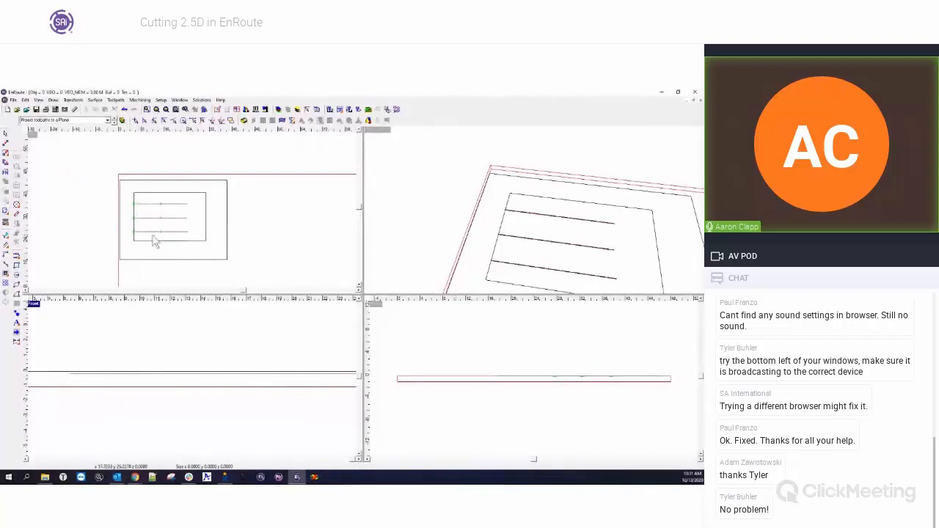
pyautogui.click(76, 383)
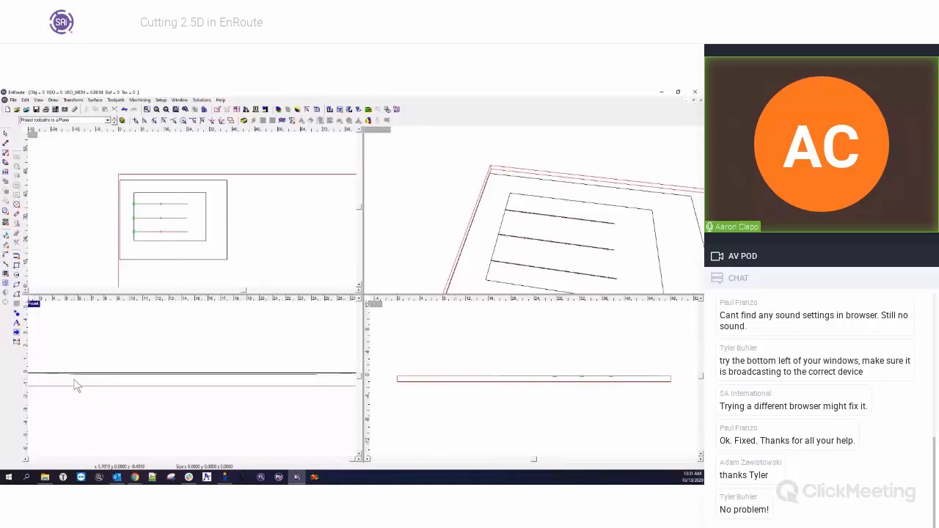
# - Apply an external (male) router offset to the inner rectangle with the 1/8" End Mill at 1.0000 depth
pyautogui.click(155, 198)
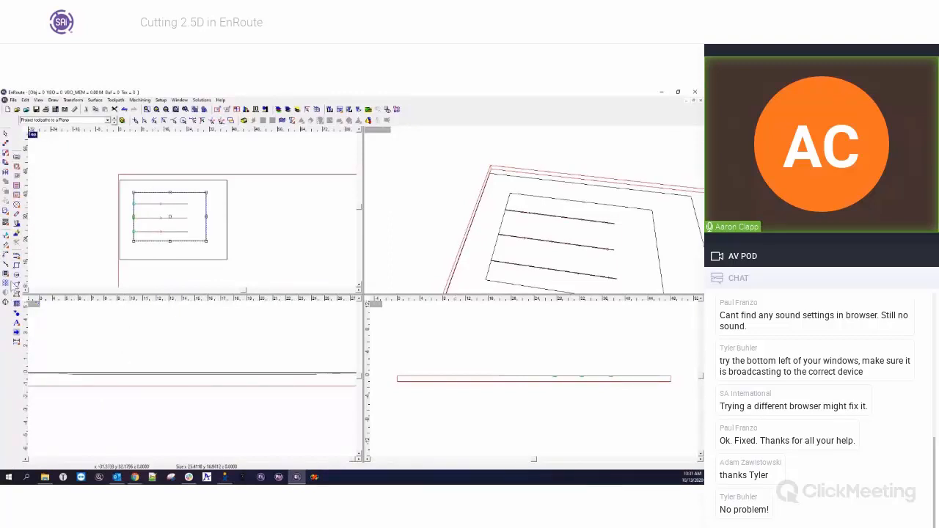
pyautogui.click(16, 167)
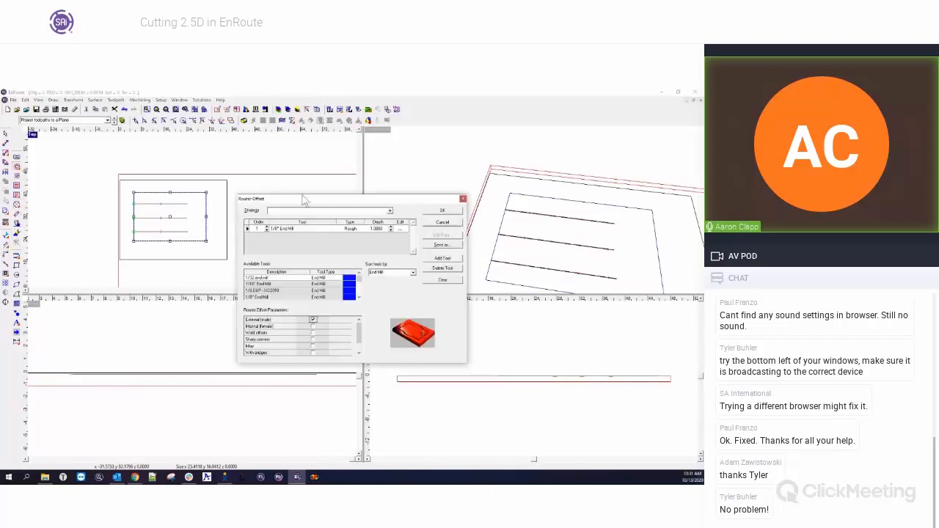
pyautogui.click(441, 212)
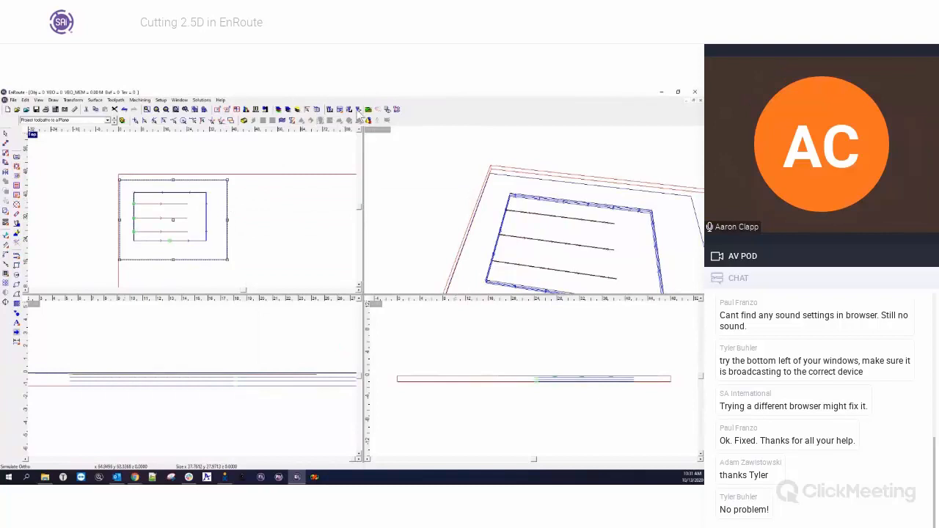
# - Simulate the plate's toolpaths in 3D with the default options and examine the rendered cuts of the rectangle and three lines
pyautogui.click(370, 110)
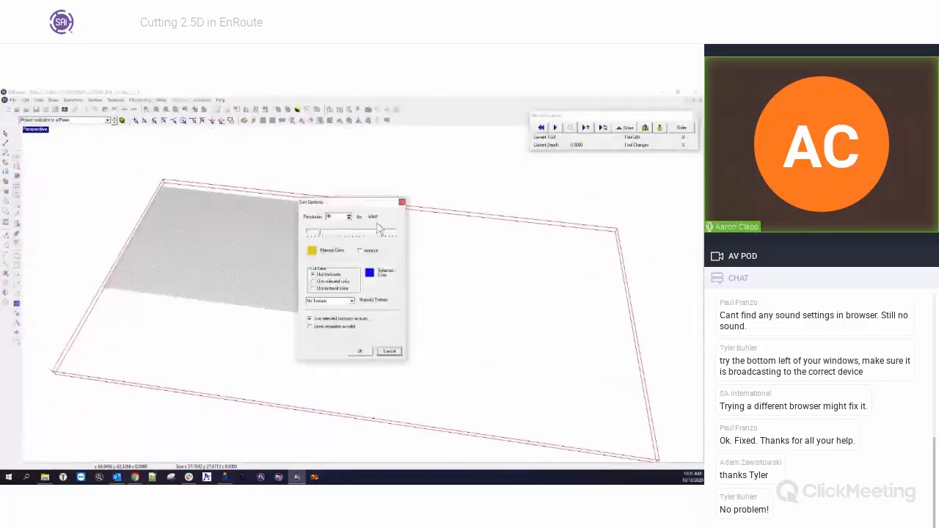
pyautogui.click(360, 351)
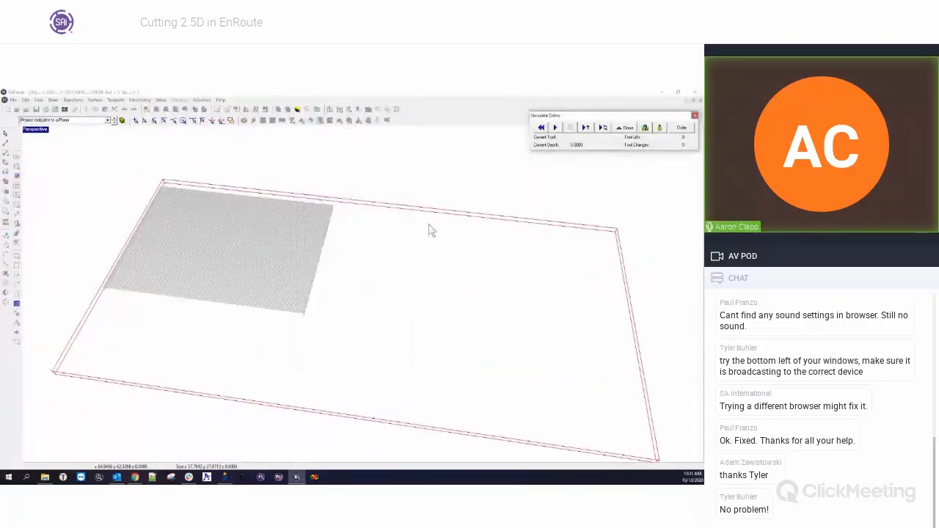
pyautogui.click(660, 129)
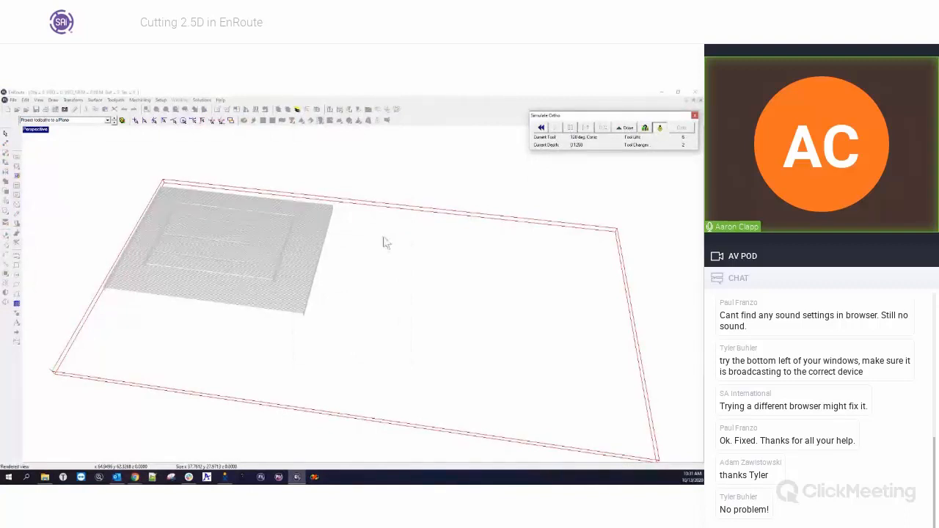
pyautogui.moveTo(239, 270)
pyautogui.mouseDown(button='middle')
pyautogui.moveTo(267, 281)
pyautogui.moveTo(300, 324)
pyautogui.moveTo(352, 345)
pyautogui.mouseUp(button='middle')
pyautogui.scroll(2, 313, 245)
pyautogui.scroll(3, 312, 245)
pyautogui.scroll(1, 358, 265)
pyautogui.scroll(2, 357, 269)
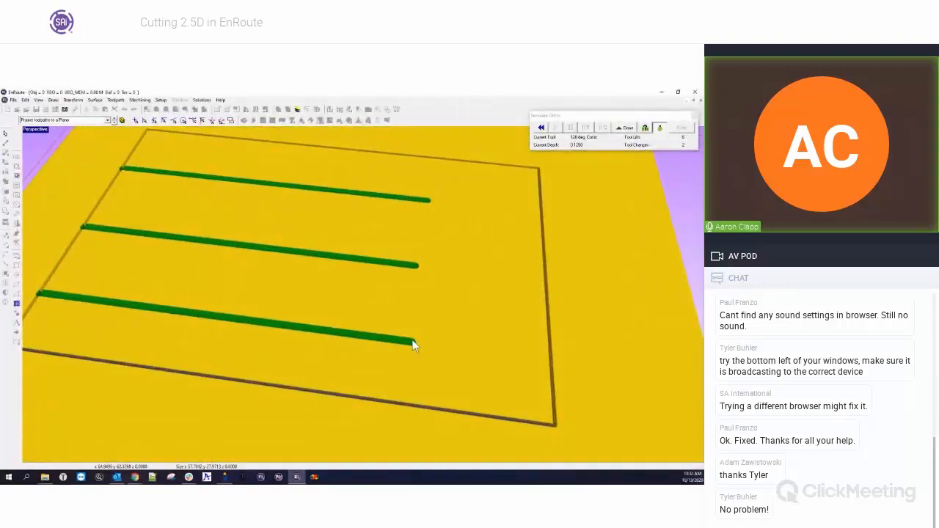
# - Edit the inner rectangle's external router offset, replacing its tool with the 1/4 UP end mill
pyautogui.click(632, 130)
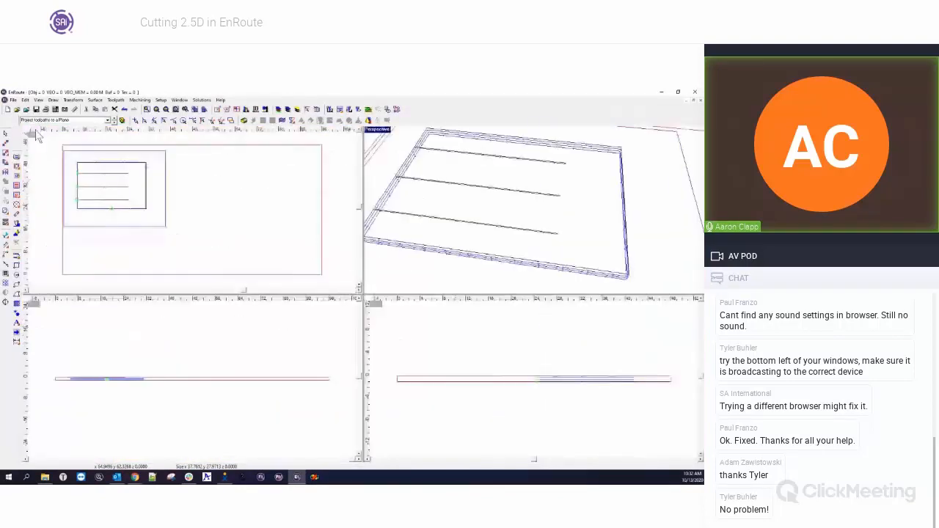
pyautogui.doubleClick(32, 133)
pyautogui.click(348, 279)
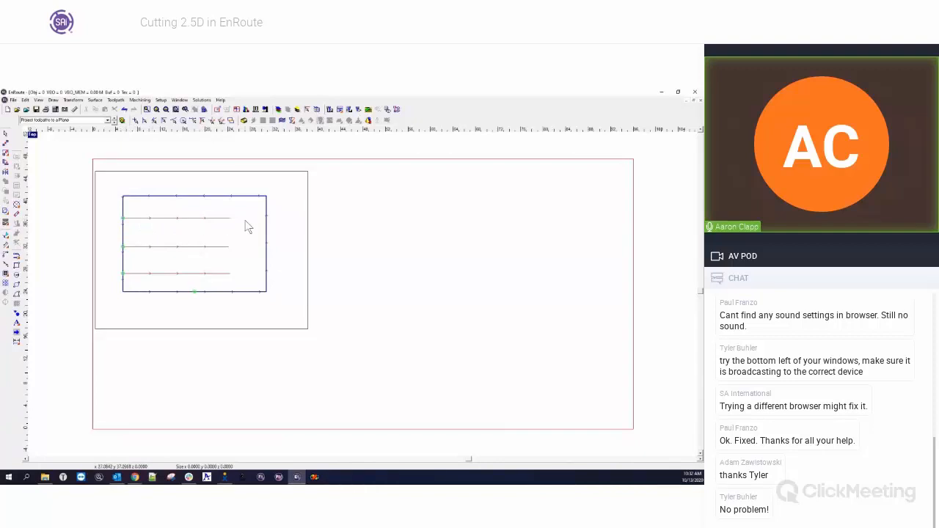
pyautogui.click(139, 198)
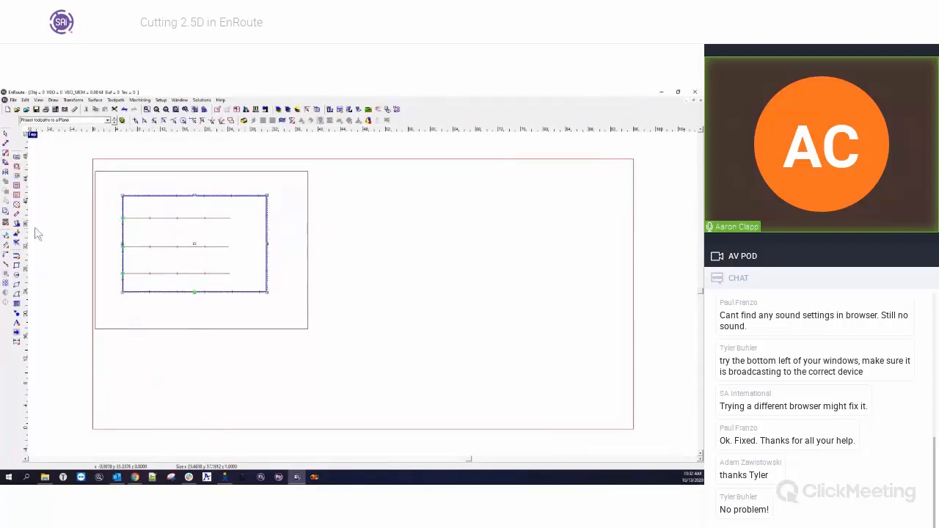
pyautogui.rightClick(168, 198)
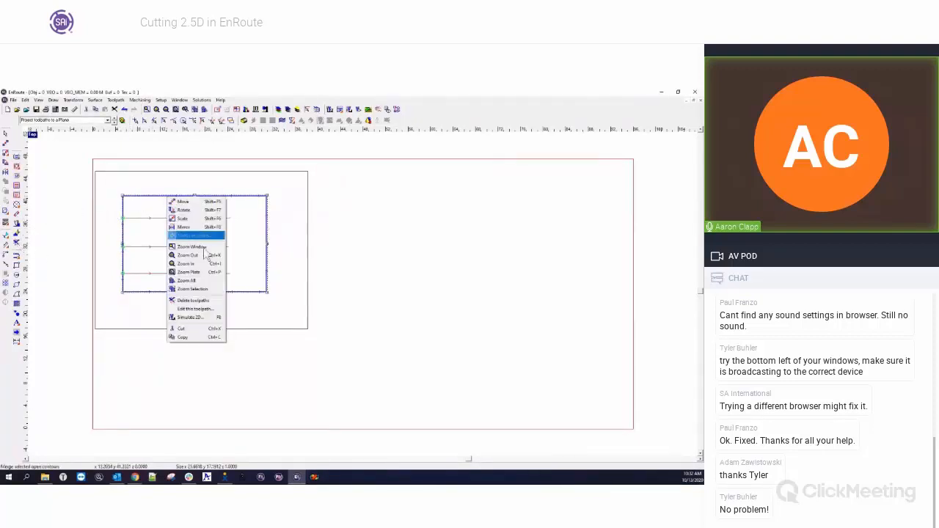
pyautogui.click(198, 310)
pyautogui.click(442, 279)
pyautogui.click(358, 297)
pyautogui.scroll(-1, 358, 299)
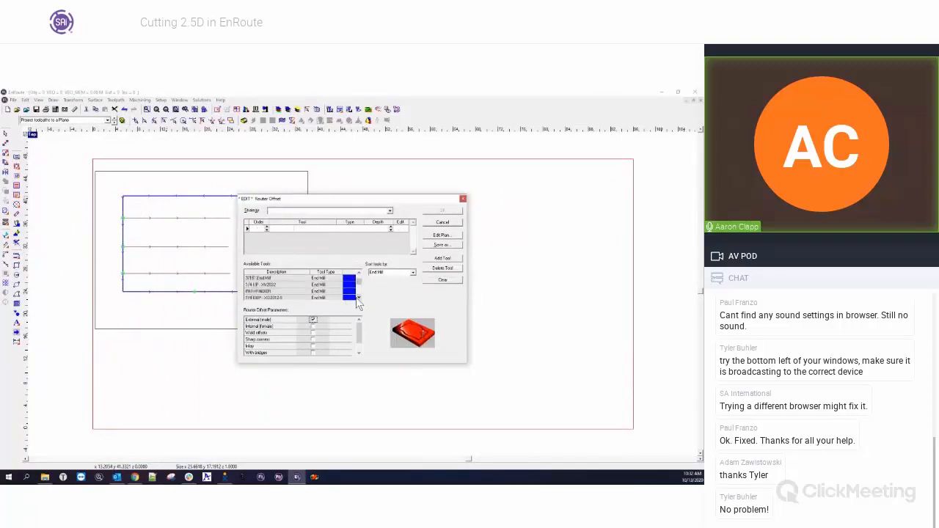
pyautogui.doubleClick(263, 285)
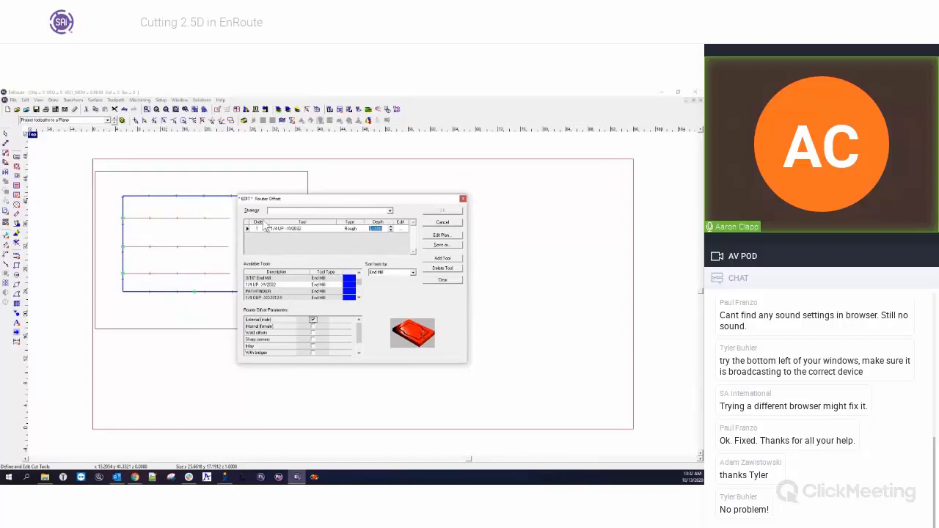
pyautogui.click(429, 211)
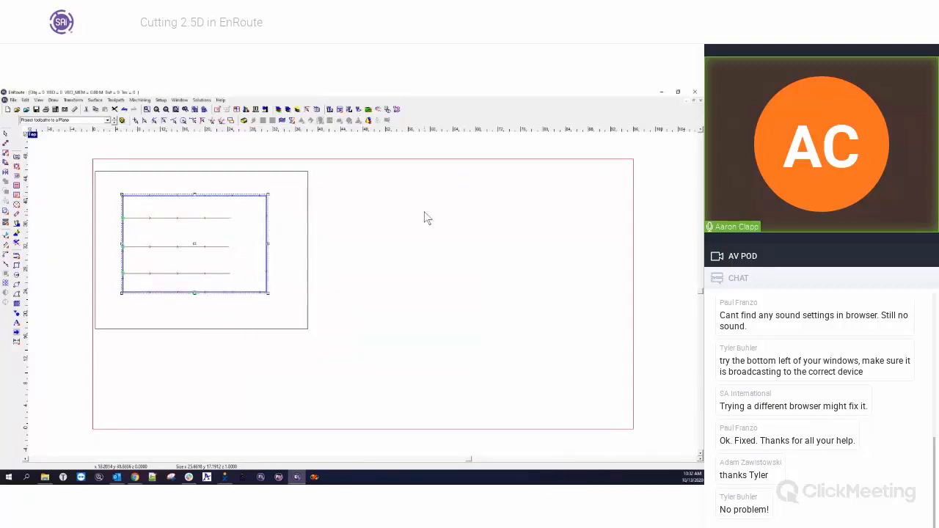
# - Project the toolpaths of the three lines to a plane, defining the vertical rotation by height
pyautogui.click(242, 225)
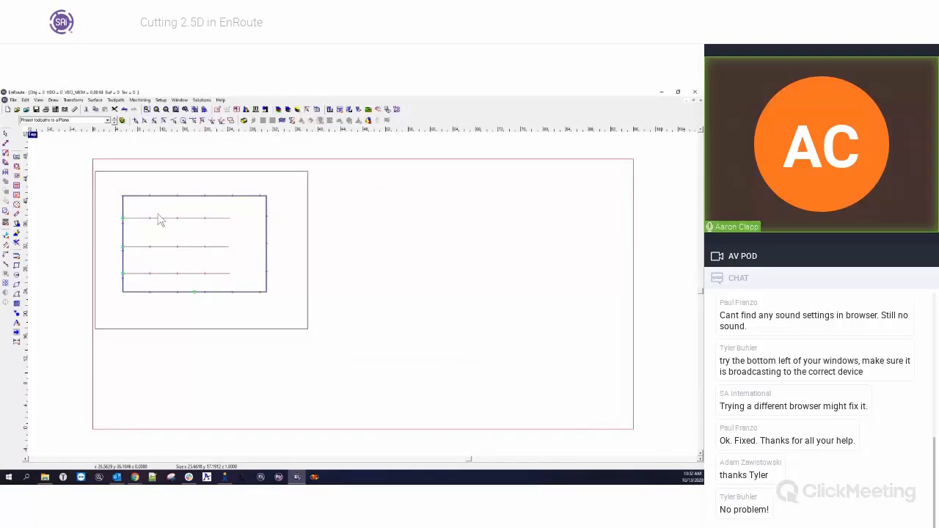
pyautogui.moveTo(158, 215); pyautogui.dragTo(192, 275)
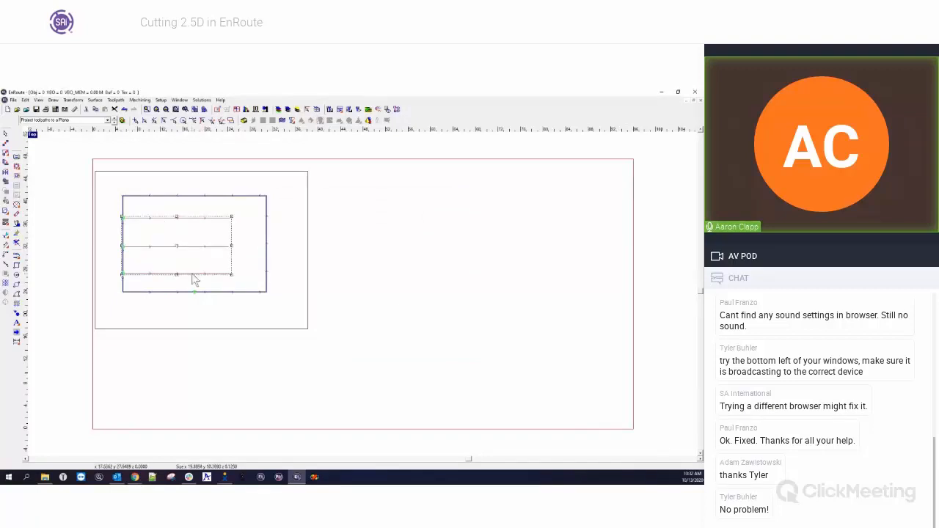
pyautogui.click(116, 99)
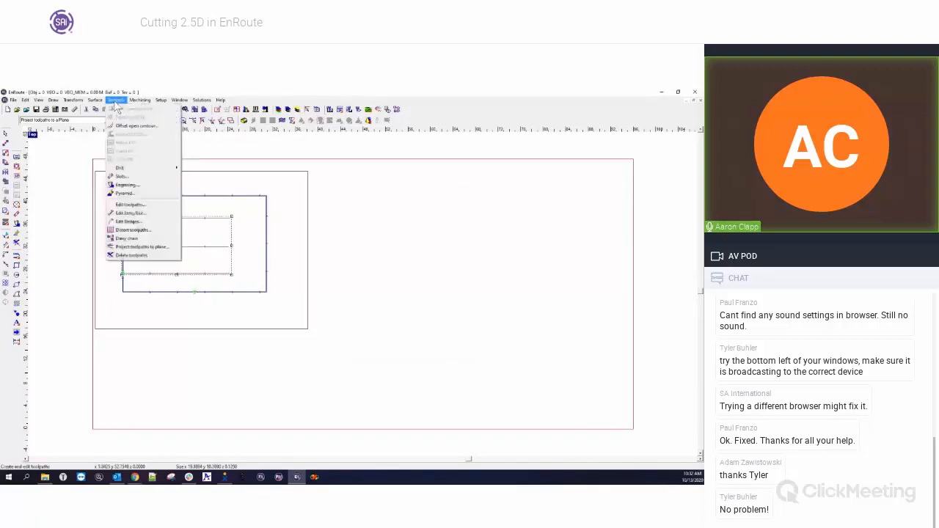
pyautogui.click(143, 249)
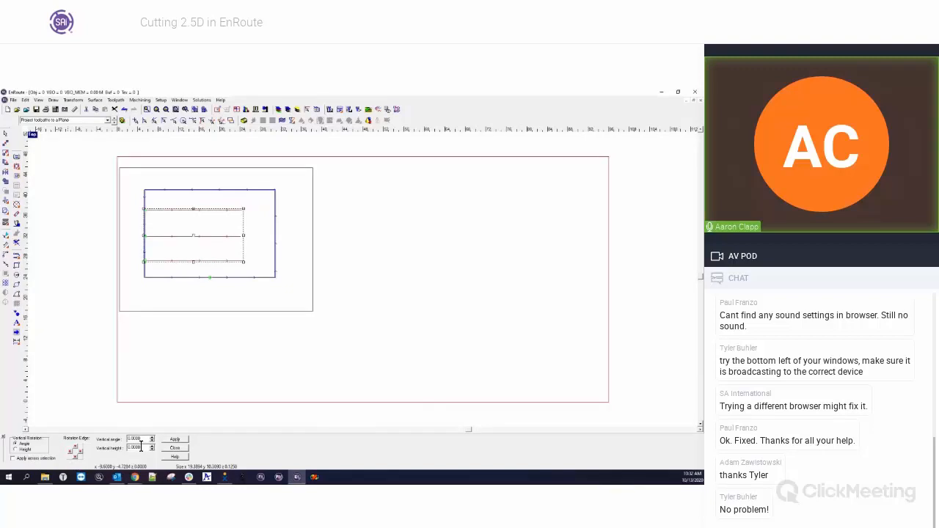
pyautogui.click(16, 450)
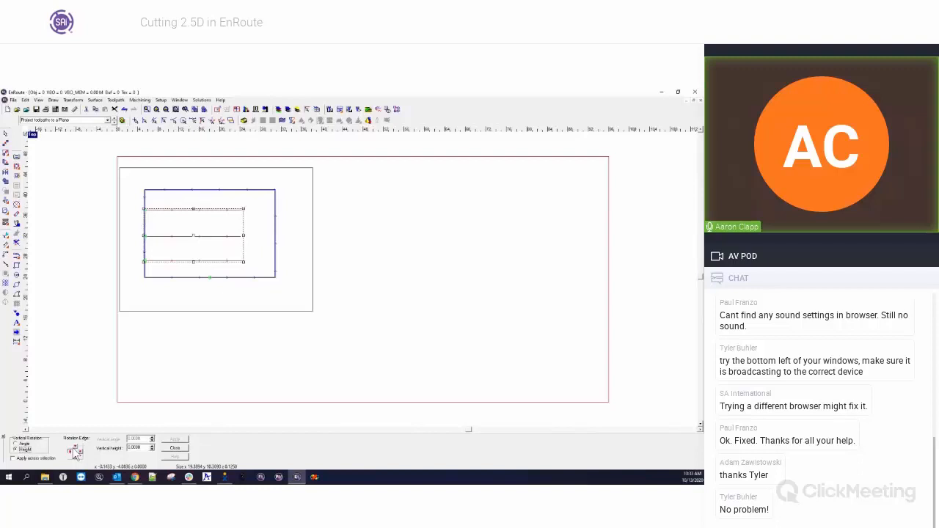
pyautogui.moveTo(139, 446); pyautogui.dragTo(126, 448)
pyautogui.press('Tab')
pyautogui.click(175, 447)
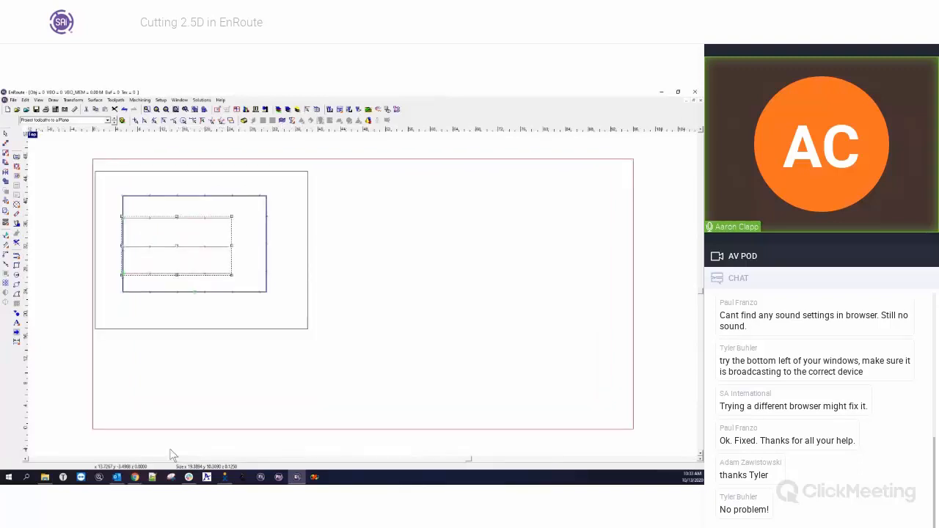
# - Examine the slope of the three lines' projected toolpaths at both ends in the Front view
pyautogui.click(32, 135)
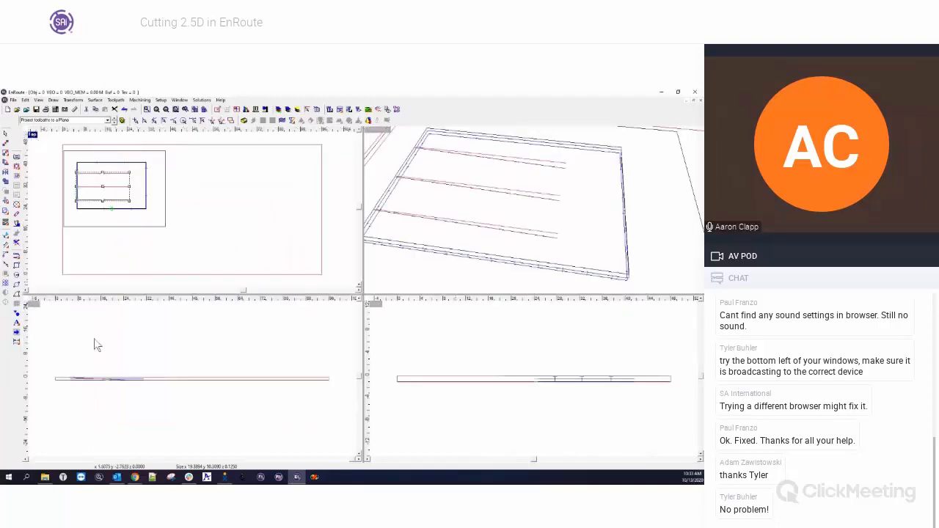
pyautogui.click(96, 420)
pyautogui.scroll(4, 145, 387)
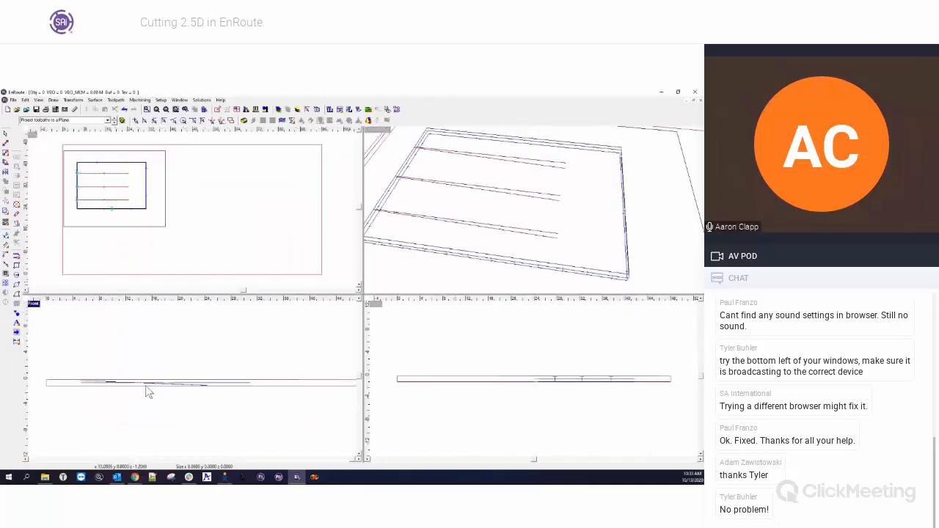
pyautogui.scroll(5, 93, 404)
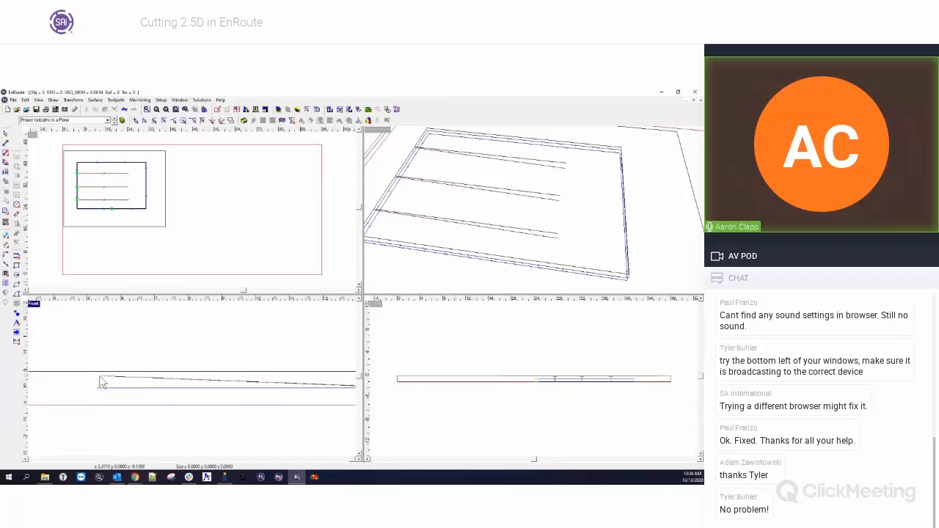
pyautogui.scroll(-2, 94, 391)
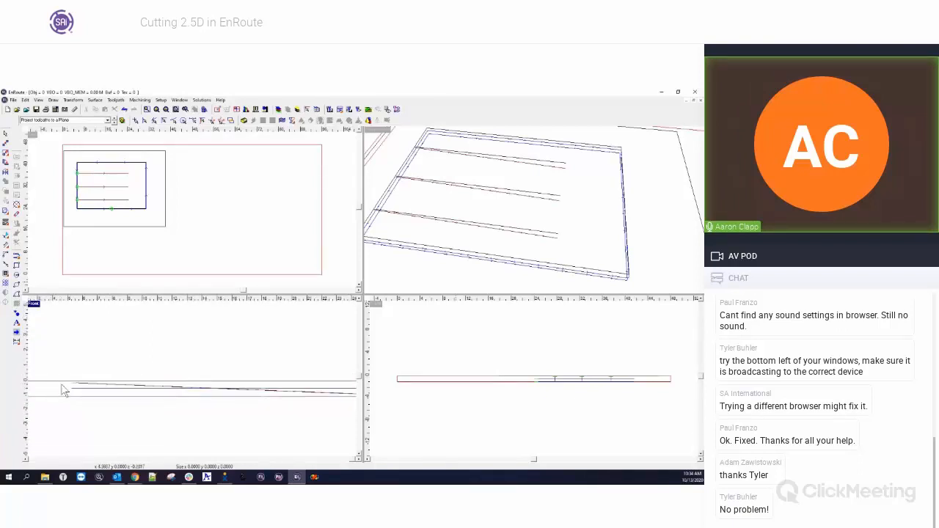
pyautogui.scroll(-1, 60, 389)
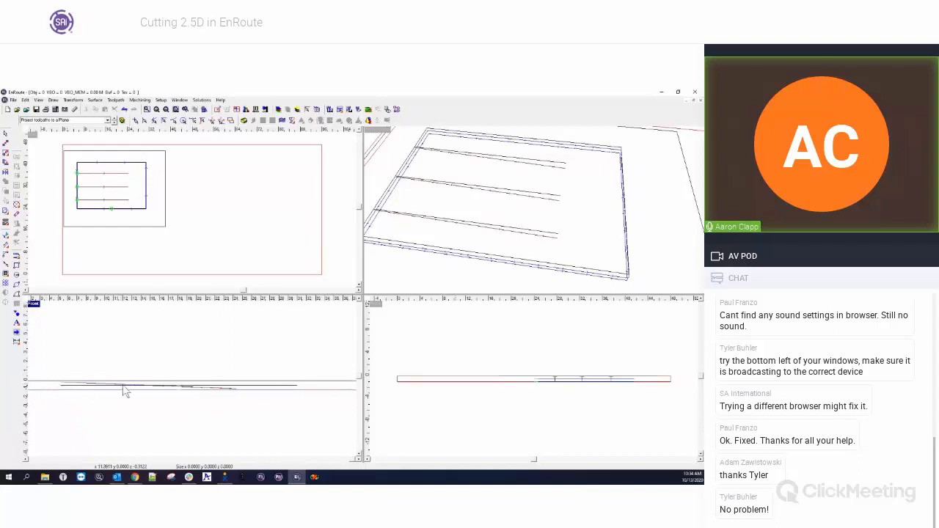
pyautogui.scroll(3, 237, 393)
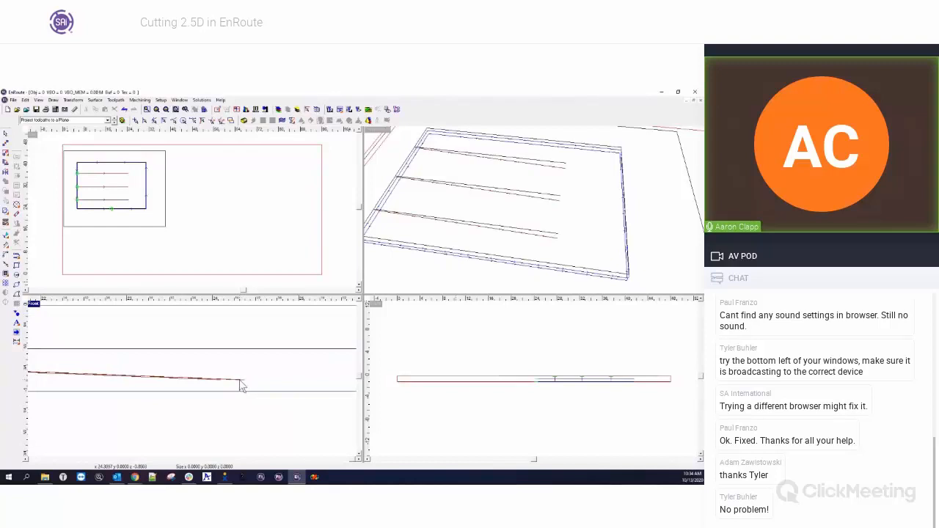
pyautogui.scroll(-3, 239, 386)
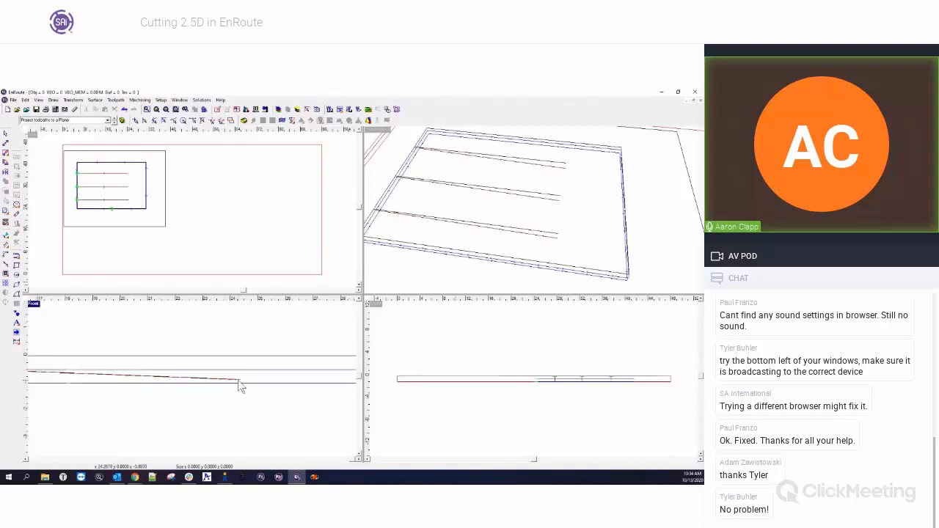
# - Simulate the toolpaths on the outer rectangle in 3D and examine the rendered cuts of the three projected lines
pyautogui.click(166, 172)
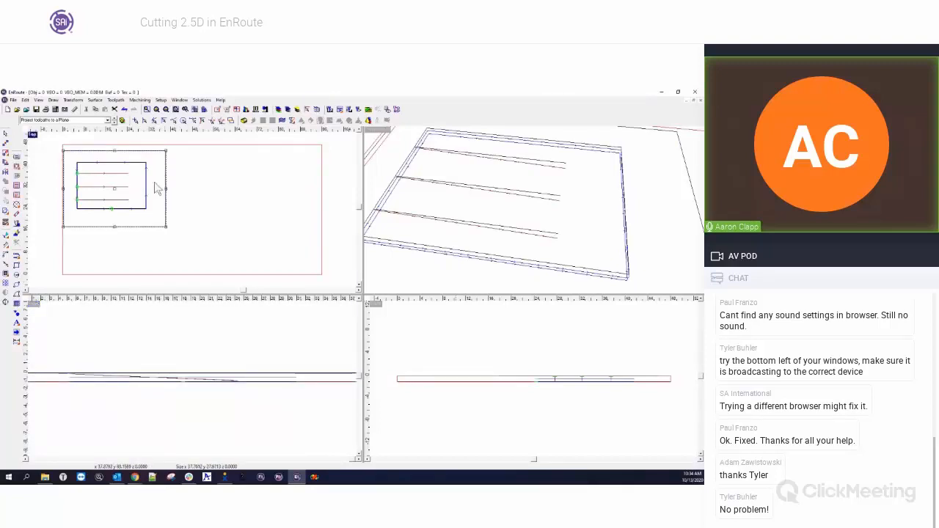
pyautogui.doubleClick(36, 135)
pyautogui.click(368, 110)
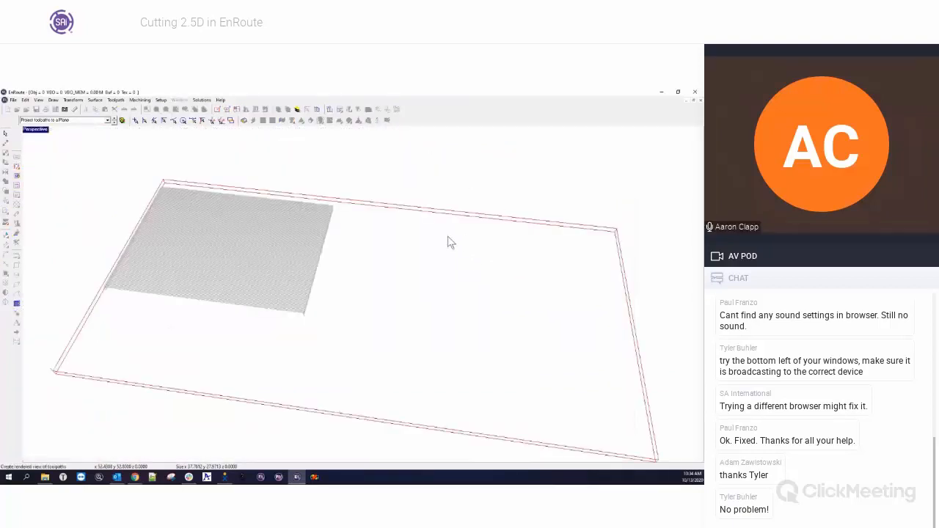
pyautogui.click(363, 351)
pyautogui.click(554, 128)
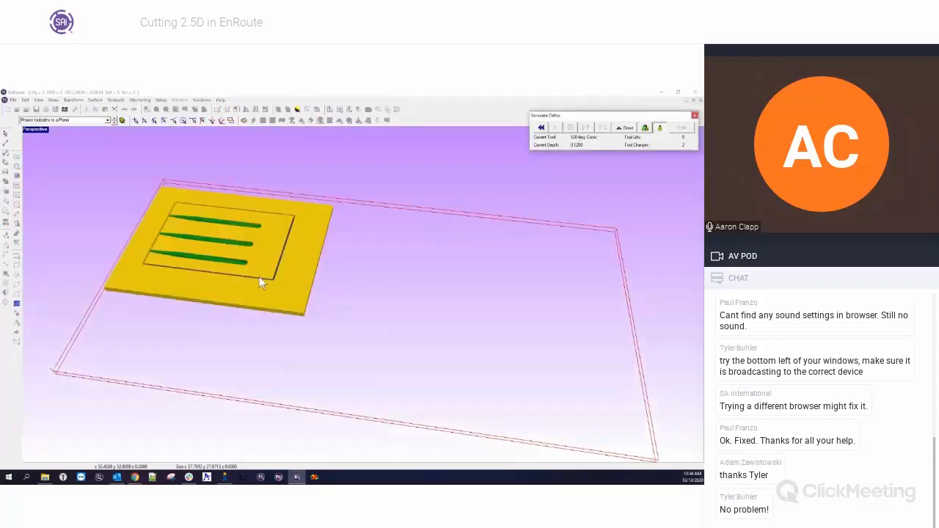
pyautogui.moveTo(259, 279); pyautogui.dragTo(266, 314)
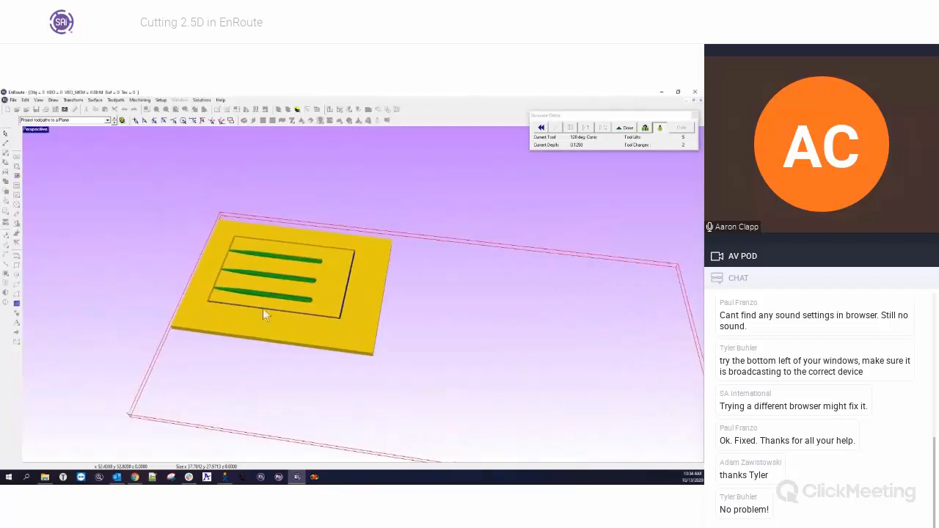
pyautogui.scroll(5, 494, 286)
pyautogui.moveTo(494, 286); pyautogui.dragTo(333, 343)
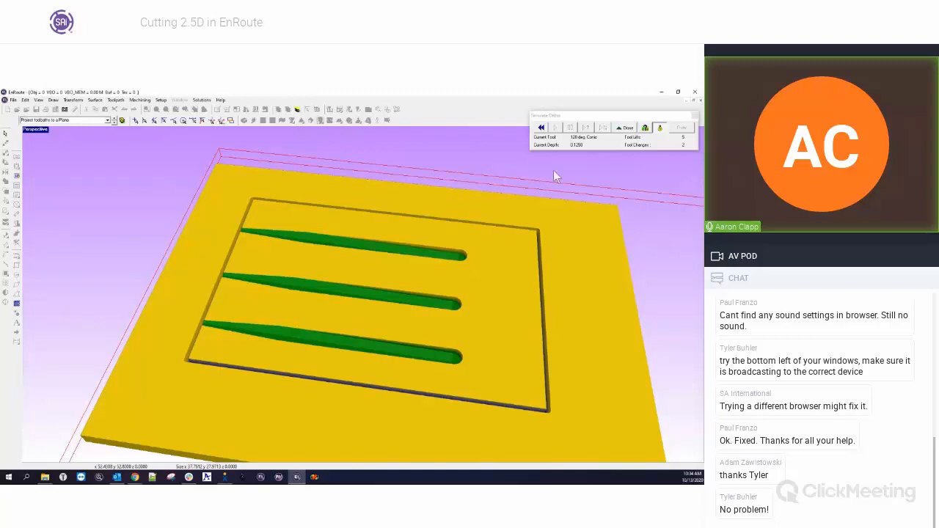
pyautogui.click(626, 129)
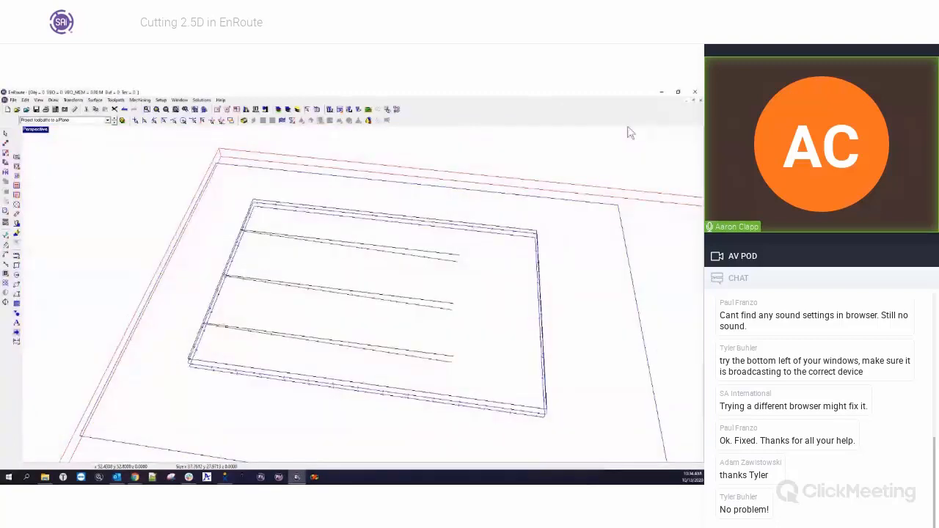
# - Copy the letter E from the 3D Engrave drawing into the Project toolpaths to a Plane drawing and place it outside the outer rectangle
pyautogui.doubleClick(39, 132)
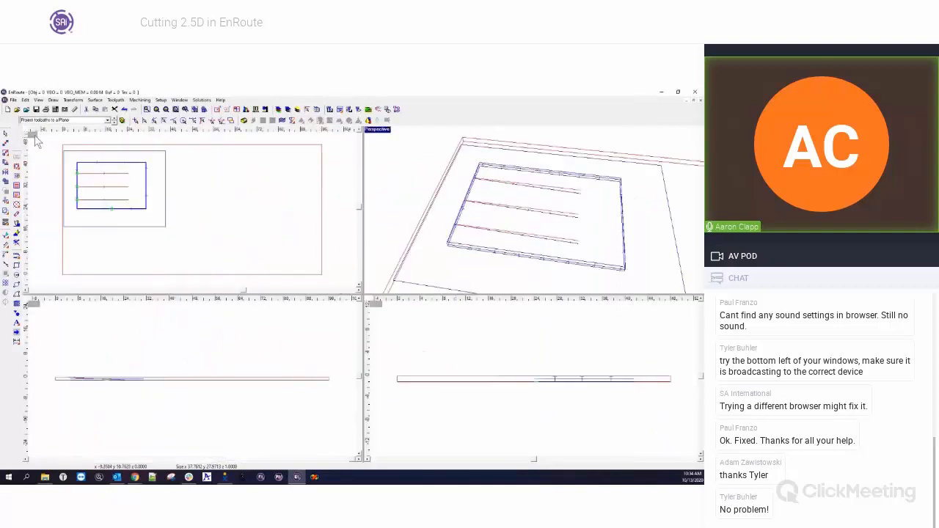
pyautogui.doubleClick(33, 134)
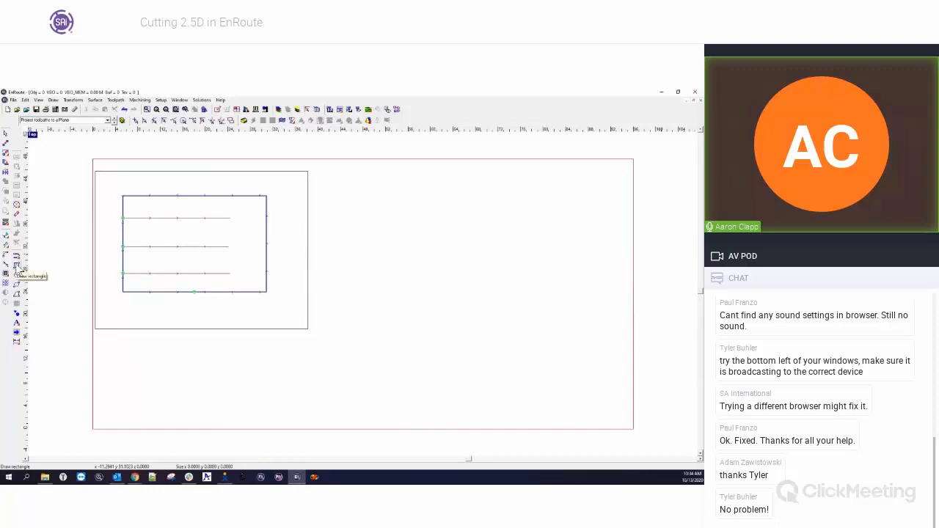
pyautogui.click(16, 270)
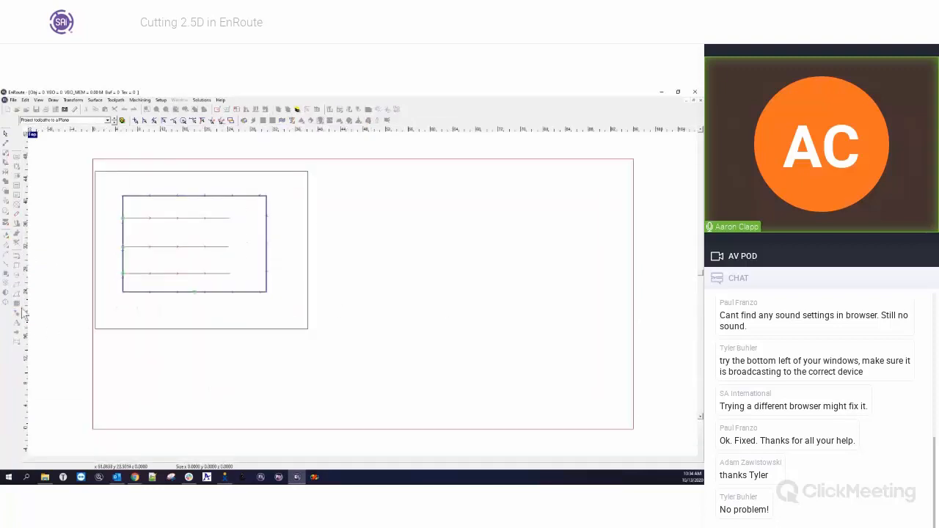
pyautogui.click(108, 120)
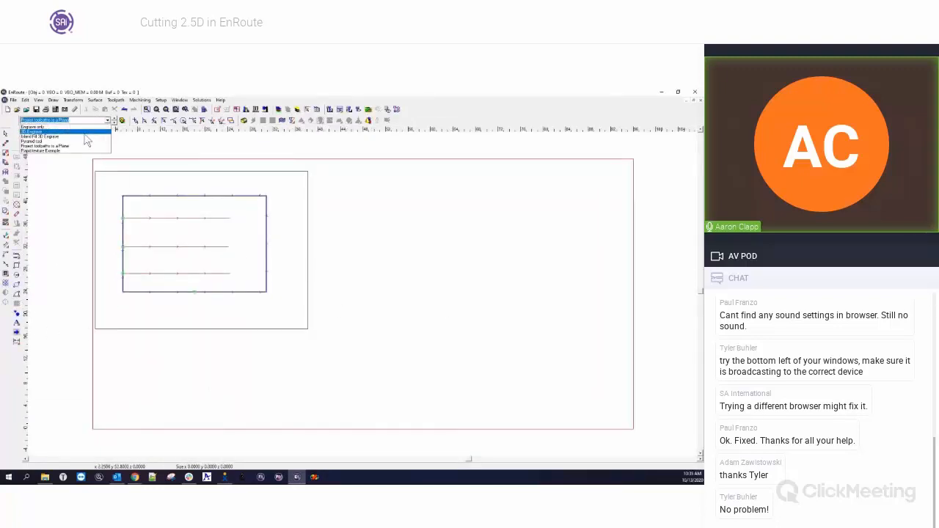
pyautogui.click(86, 140)
pyautogui.click(114, 189)
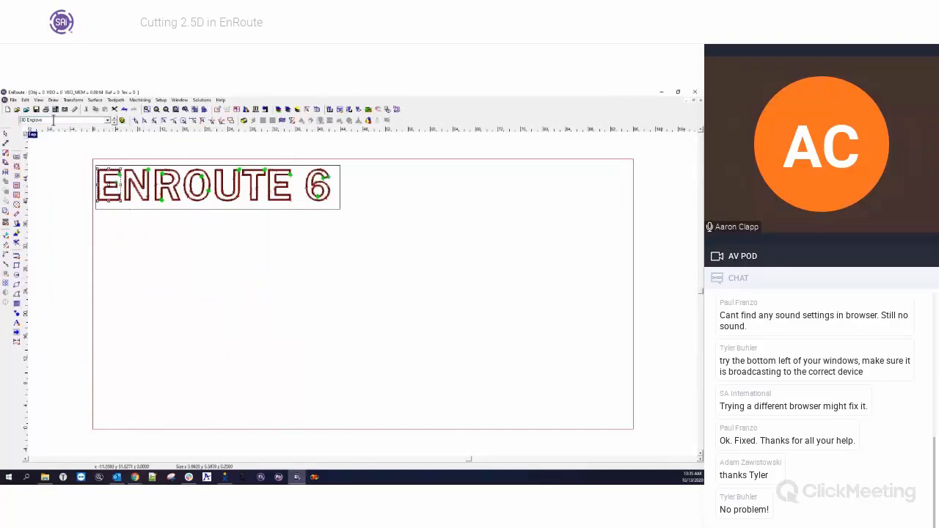
pyautogui.click(108, 120)
pyautogui.click(82, 151)
pyautogui.rightClick(409, 286)
pyautogui.click(437, 379)
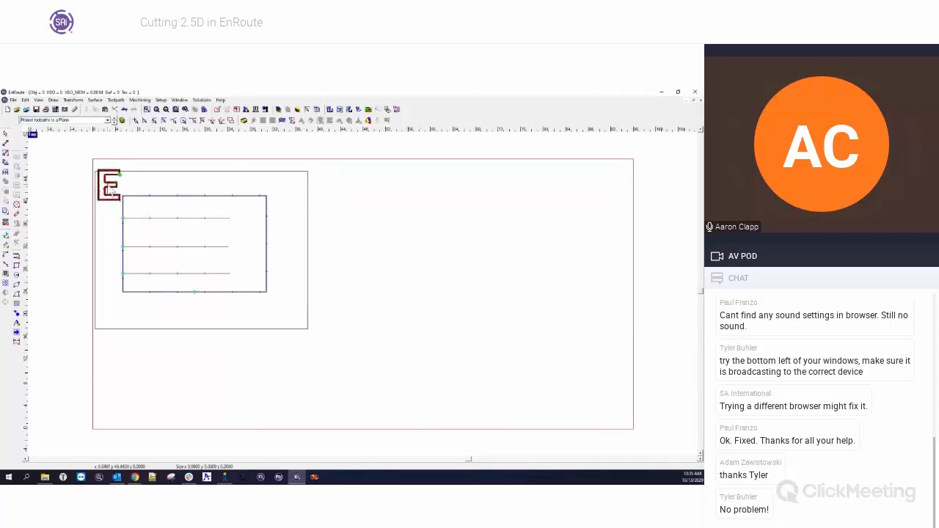
pyautogui.moveTo(110, 188); pyautogui.dragTo(352, 216)
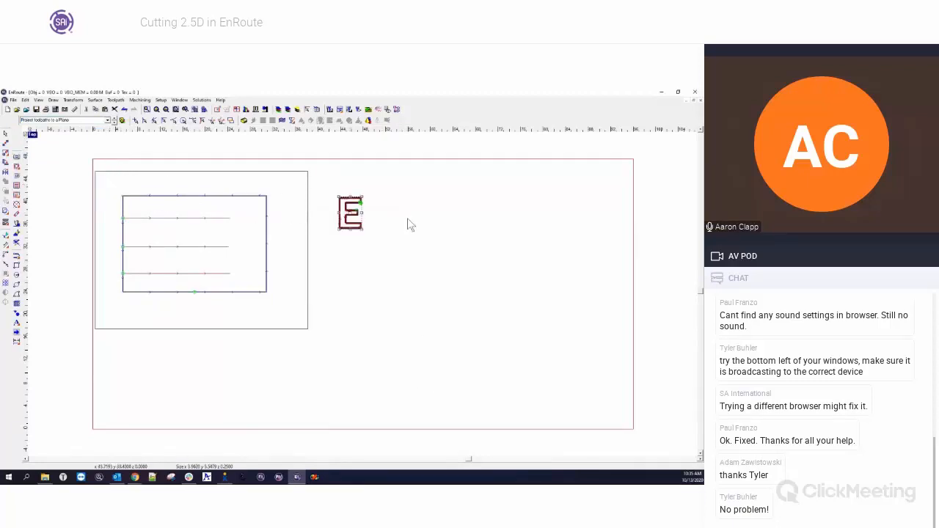
# - Replace the letter E's toolpaths with an Island Fill that uses only the 1/8" End Mill at a depth of 0.125
pyautogui.click(16, 243)
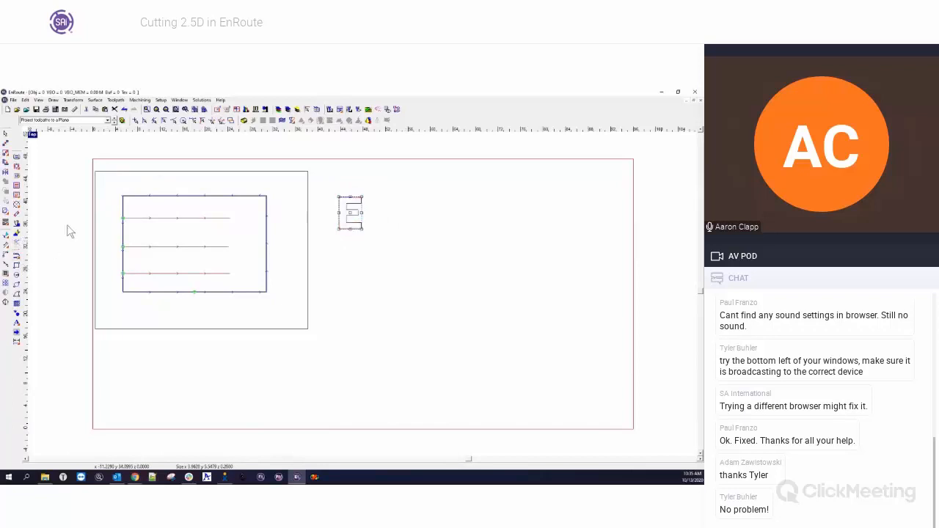
pyautogui.click(16, 195)
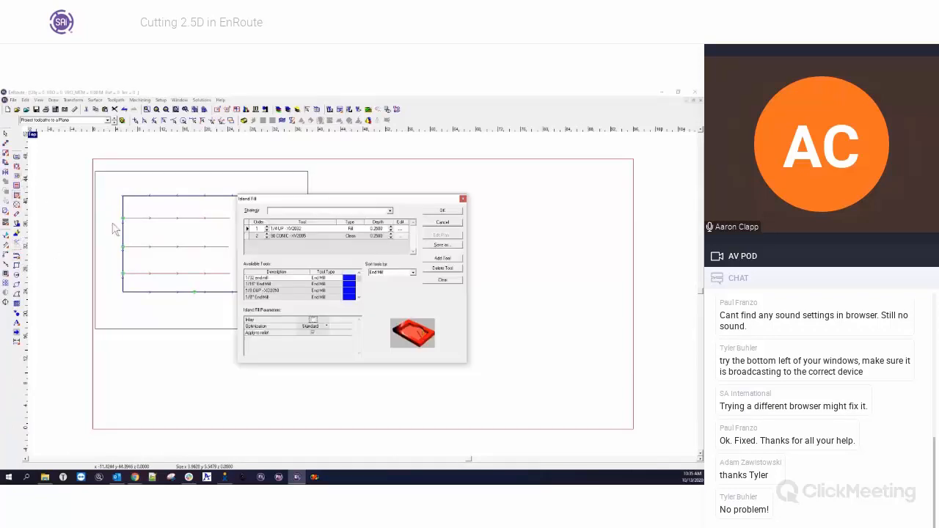
pyautogui.click(443, 280)
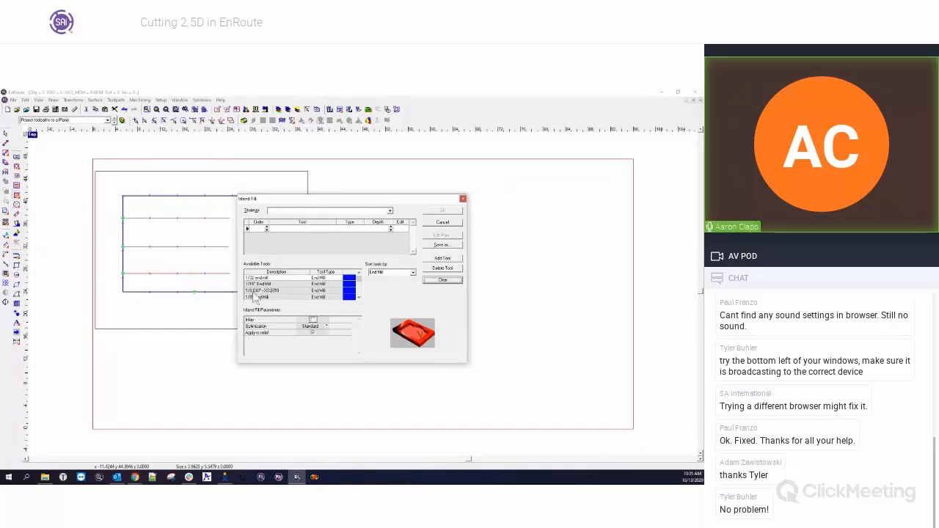
pyautogui.doubleClick(262, 297)
pyautogui.click(375, 228)
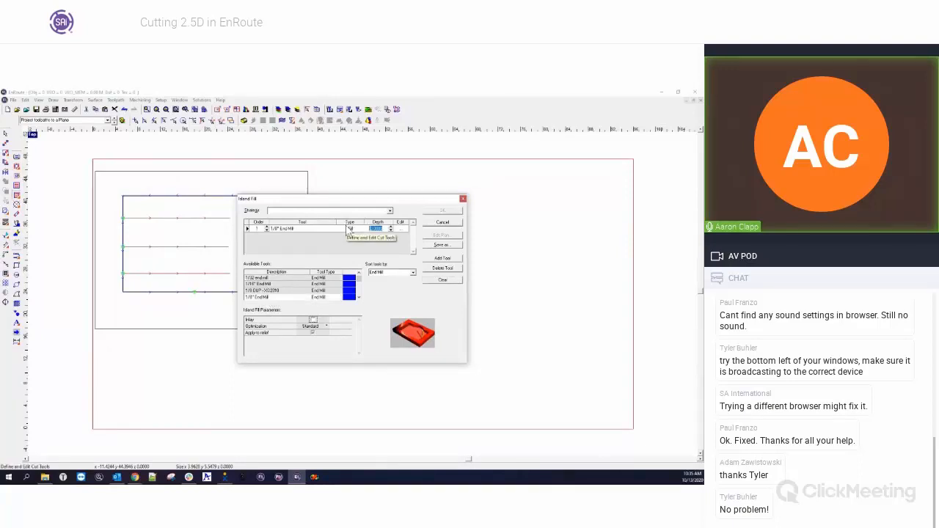
pyautogui.write('1')
pyautogui.write('.125')
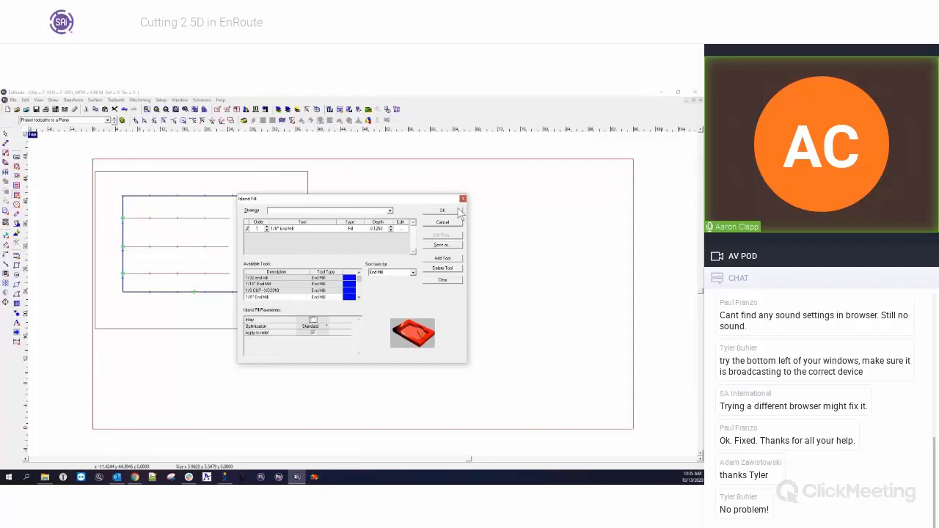
pyautogui.click(453, 212)
# - Enlarge the letter E to about 13.6 by 15.6 and change its Island Fill tool to the 1/4 UP end mill
pyautogui.moveTo(361, 232); pyautogui.dragTo(416, 287)
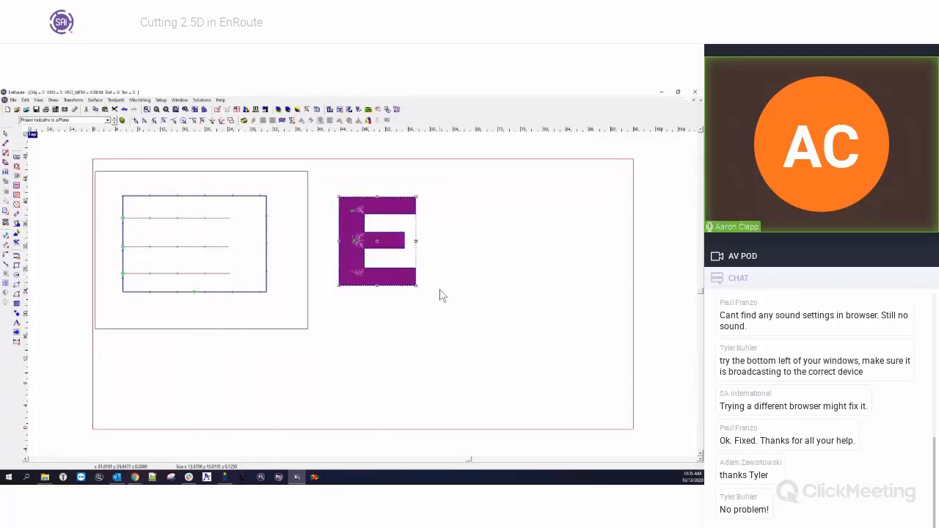
pyautogui.rightClick(360, 220)
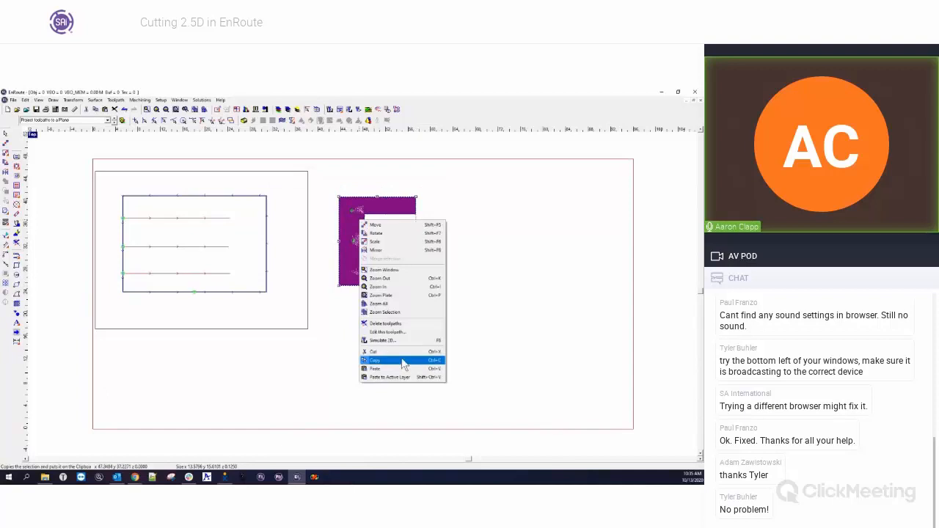
pyautogui.click(388, 332)
pyautogui.click(359, 298)
pyautogui.click(360, 298)
pyautogui.click(360, 297)
pyautogui.click(360, 298)
pyautogui.click(258, 284)
pyautogui.doubleClick(257, 284)
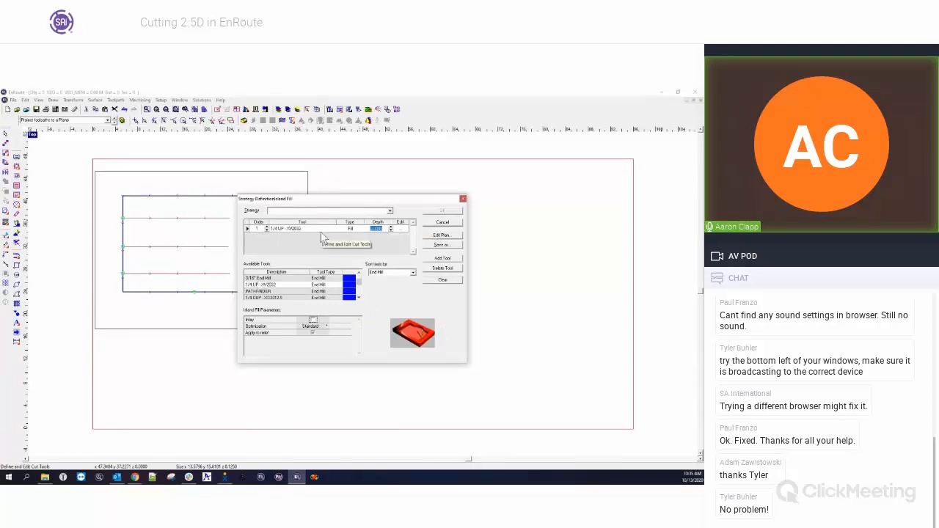
pyautogui.click(436, 211)
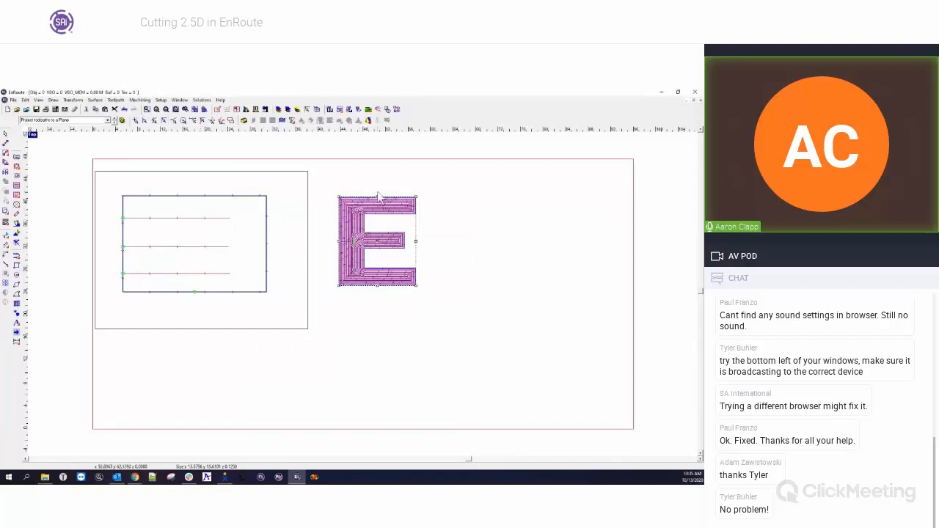
# - Project the letter E's toolpaths to a plane, defining the vertical rotation by angle with a vertical angle of 4
pyautogui.click(116, 100)
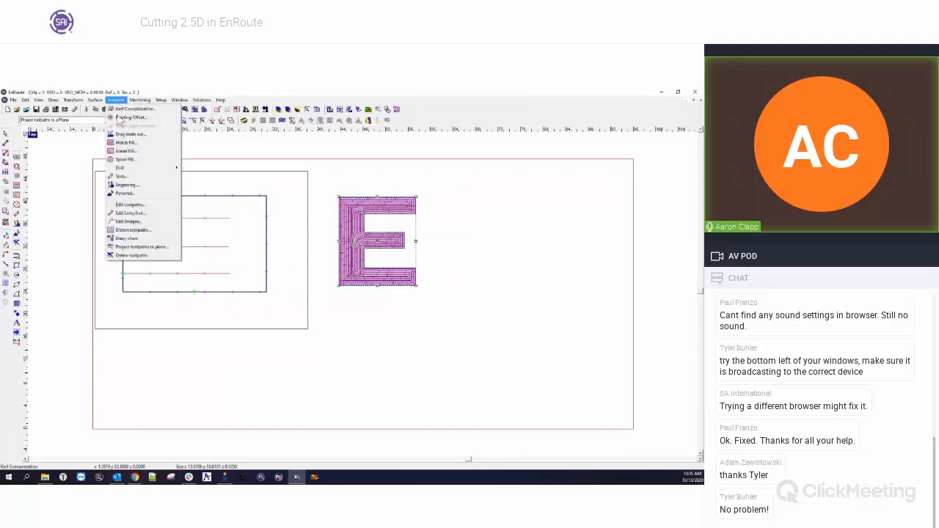
pyautogui.click(143, 247)
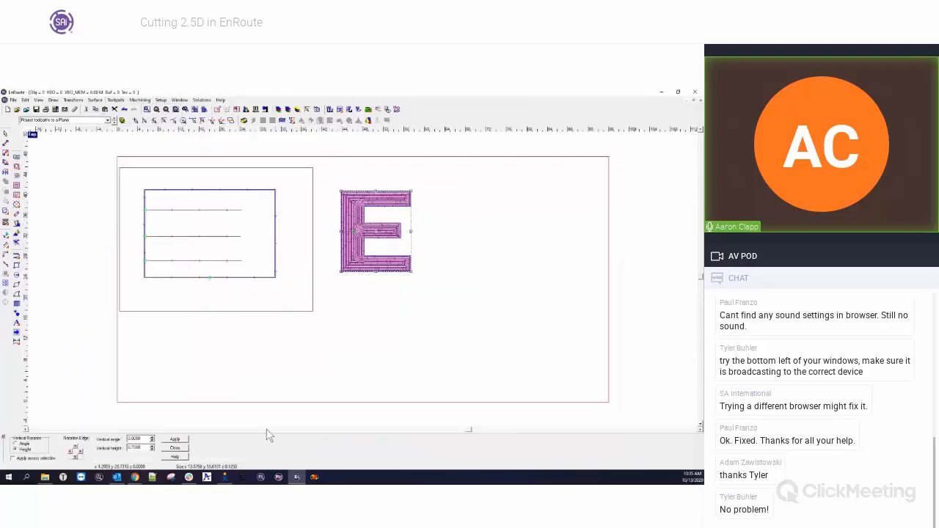
pyautogui.click(19, 444)
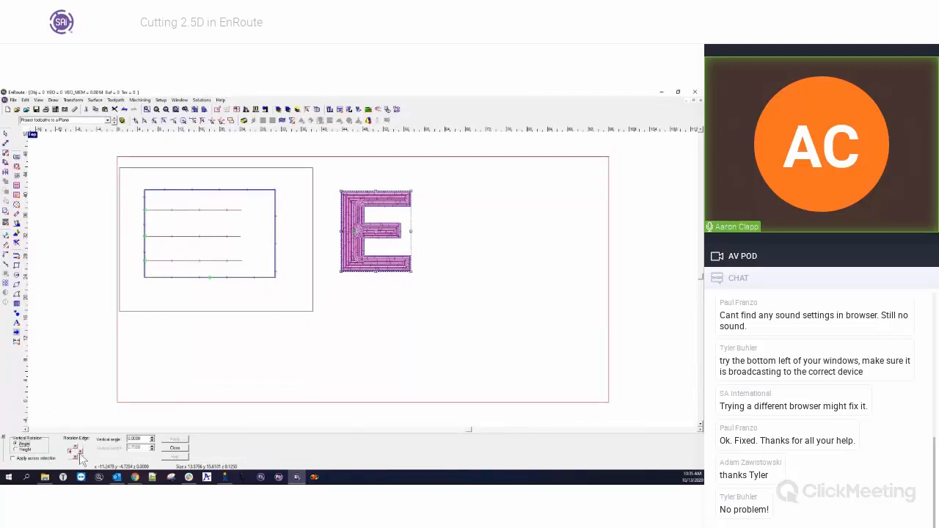
pyautogui.doubleClick(135, 438)
pyautogui.write('.4')
pyautogui.press('Tab')
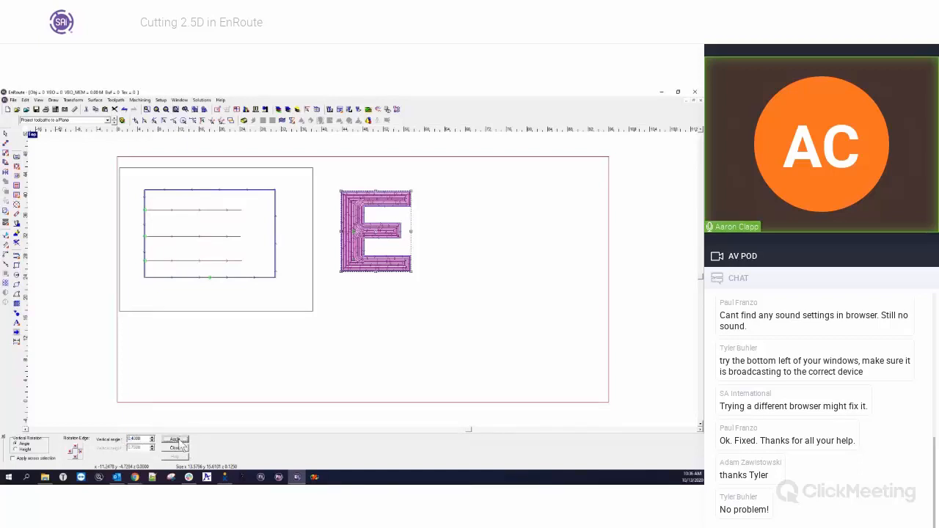
pyautogui.doubleClick(134, 438)
pyautogui.write('4')
pyautogui.click(179, 440)
pyautogui.click(176, 446)
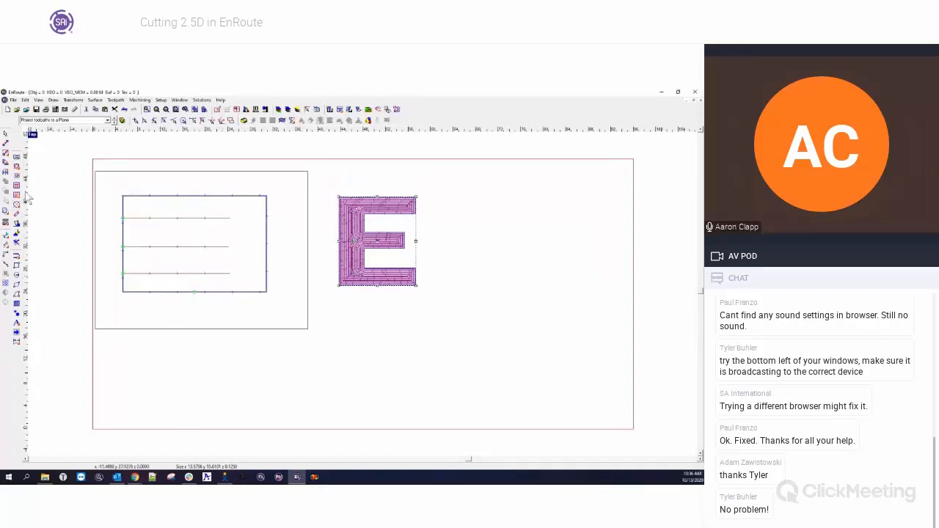
# - Examine the slope of the letter E's projected toolpaths in the Front view
pyautogui.click(32, 136)
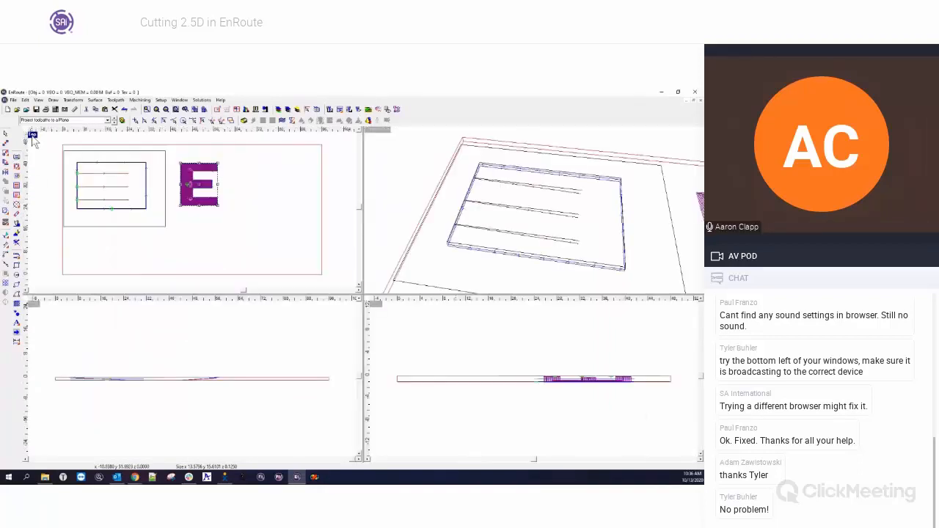
pyautogui.click(193, 396)
pyautogui.scroll(5, 189, 388)
pyautogui.scroll(1, 214, 367)
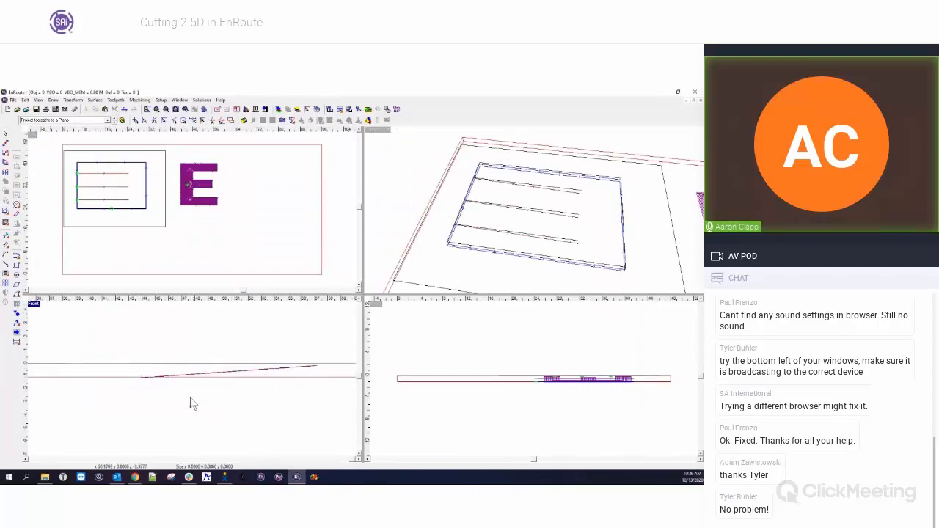
pyautogui.scroll(-3, 189, 403)
# - Move the outer rectangle from the three lines so that it surrounds the letter E
pyautogui.click(176, 156)
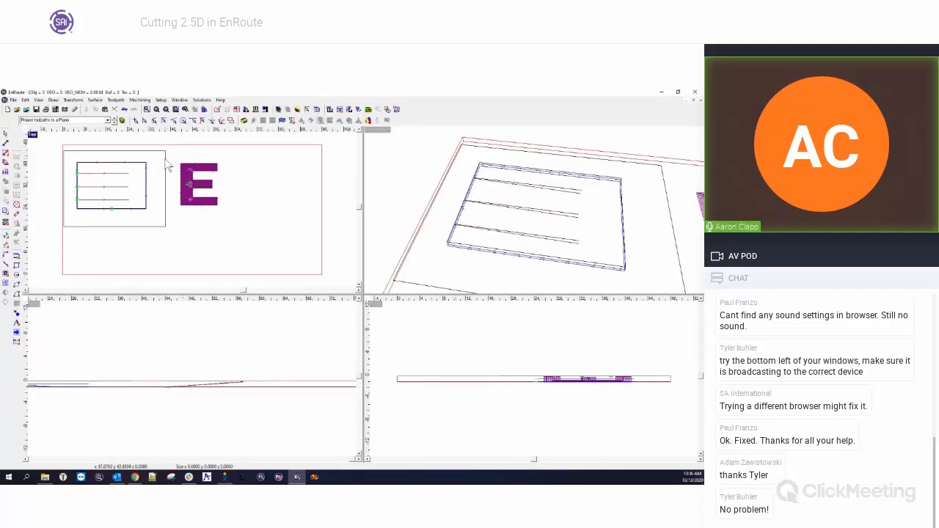
pyautogui.moveTo(116, 191); pyautogui.dragTo(211, 193)
pyautogui.click(211, 193)
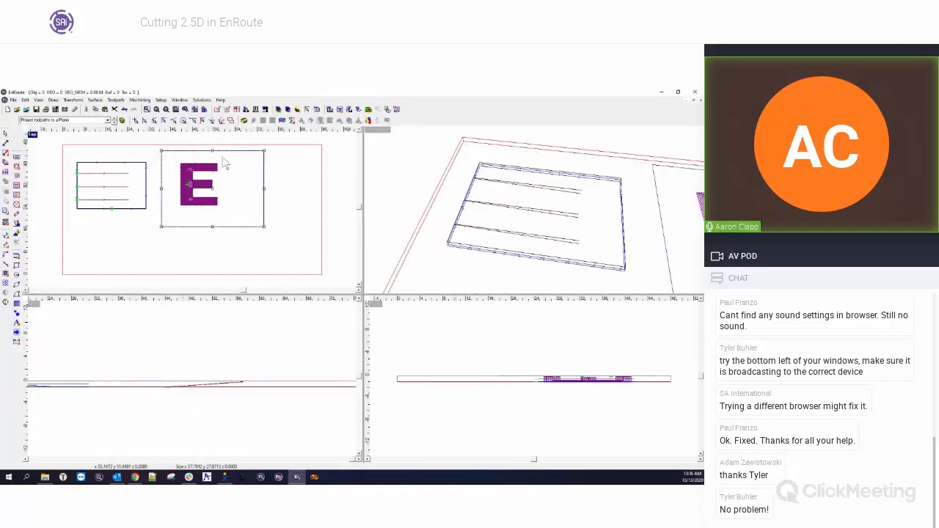
# - Simulate the toolpaths in 3D with the outer rectangle as mask and examine the rendered sloped pocket of the letter E
pyautogui.click(368, 109)
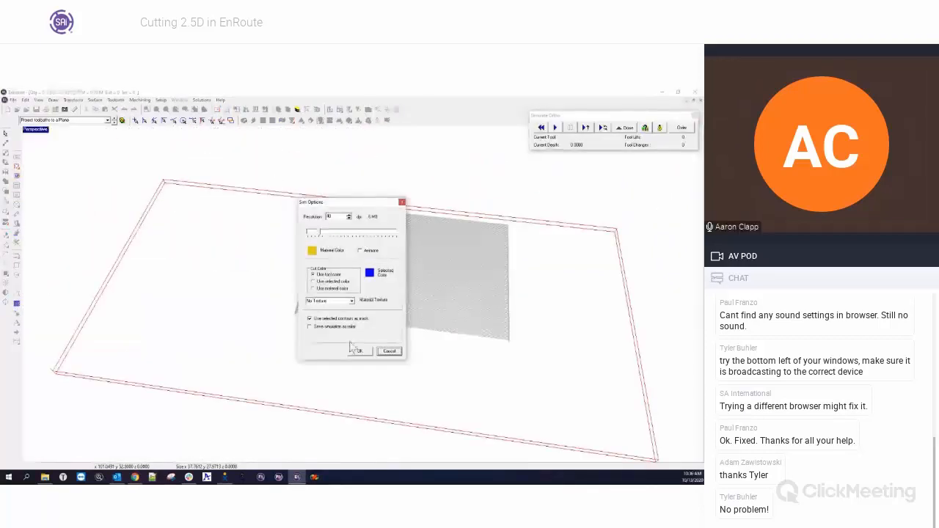
pyautogui.click(357, 350)
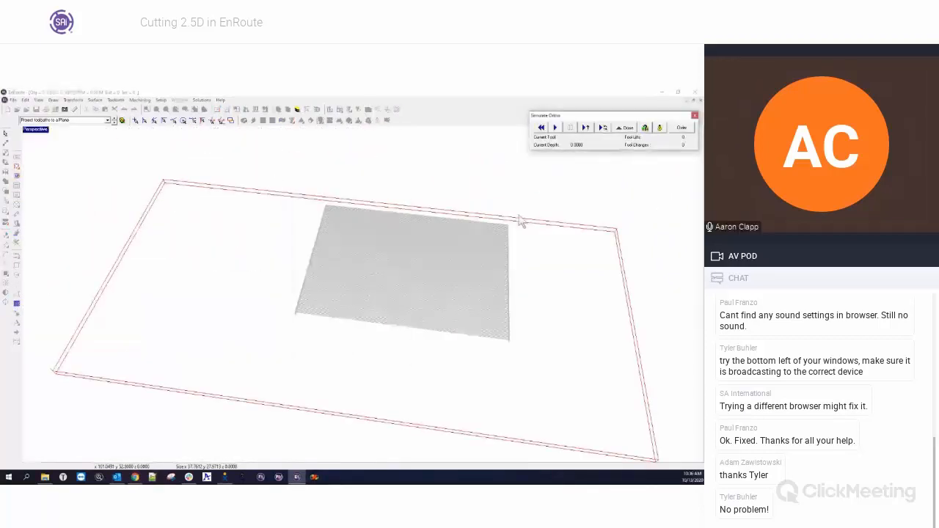
pyautogui.click(659, 128)
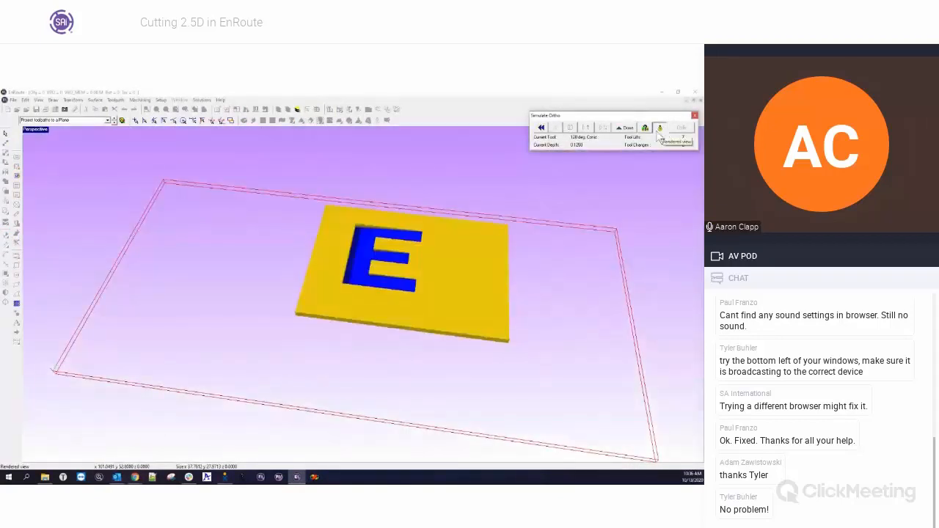
pyautogui.scroll(1, 436, 250)
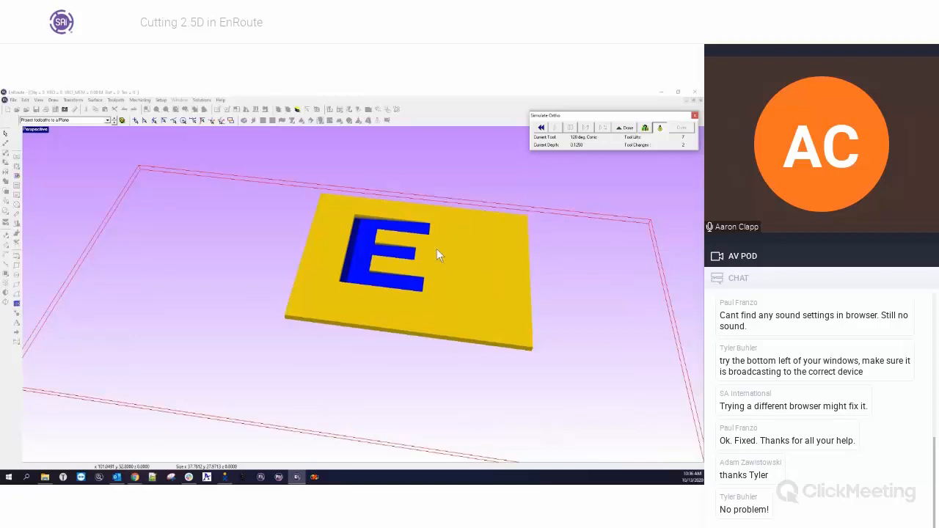
pyautogui.moveTo(436, 249); pyautogui.dragTo(433, 290)
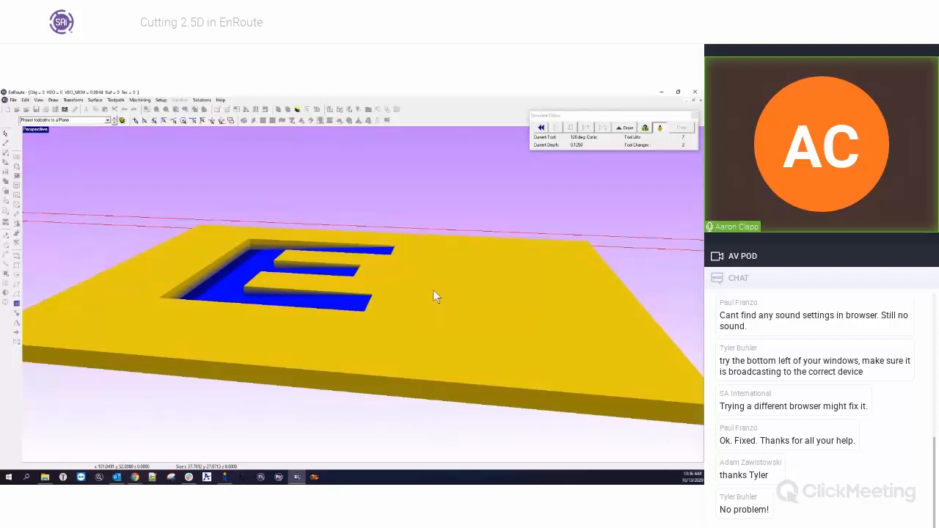
pyautogui.moveTo(392, 302); pyautogui.dragTo(308, 340)
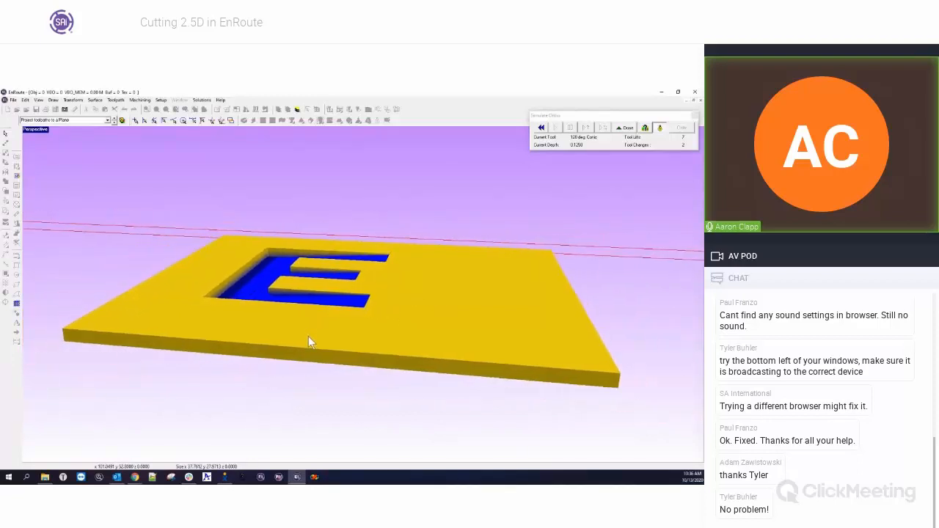
pyautogui.moveTo(299, 289); pyautogui.dragTo(317, 377)
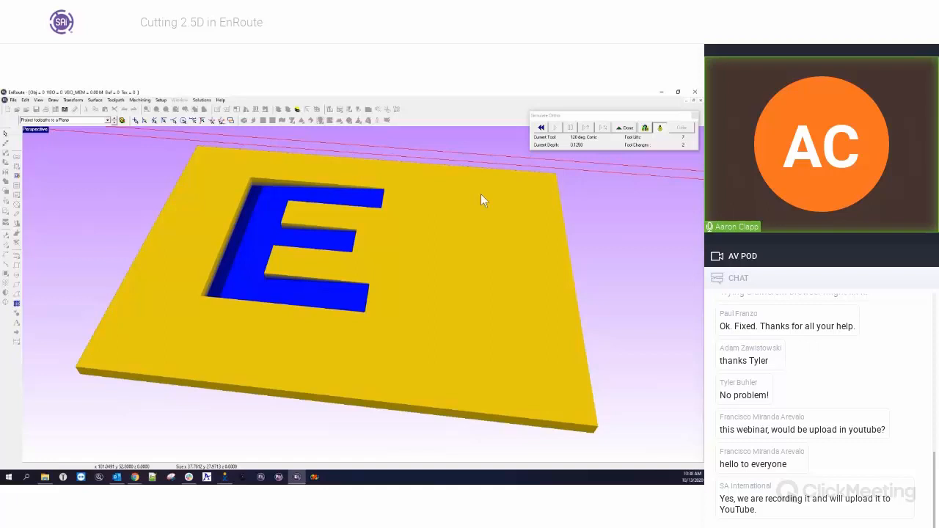
pyautogui.click(626, 128)
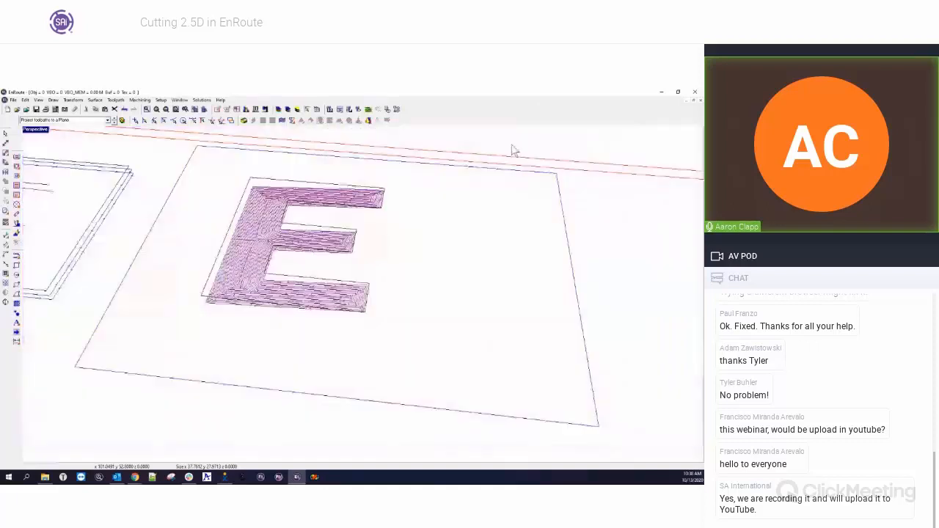
# - Restore the four-view layout and switch to the Rapid texture Example drawing
pyautogui.doubleClick(36, 132)
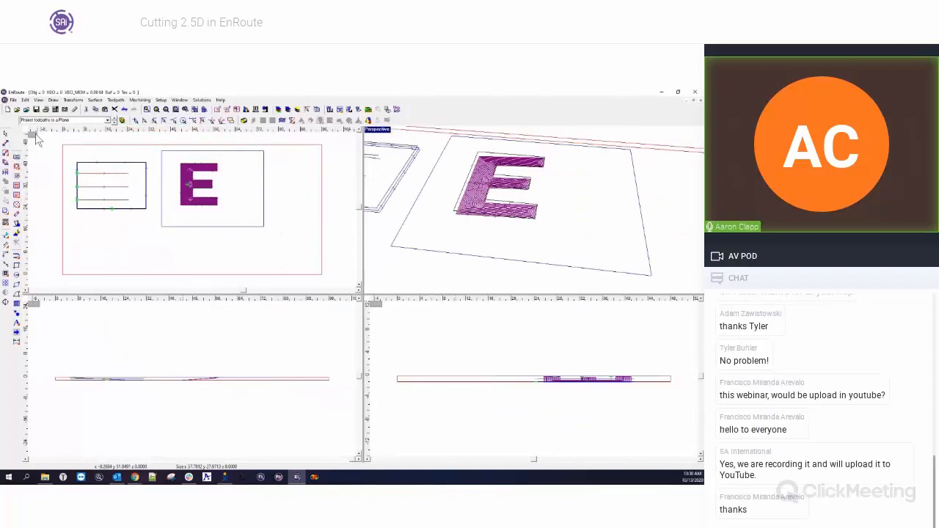
pyautogui.click(107, 121)
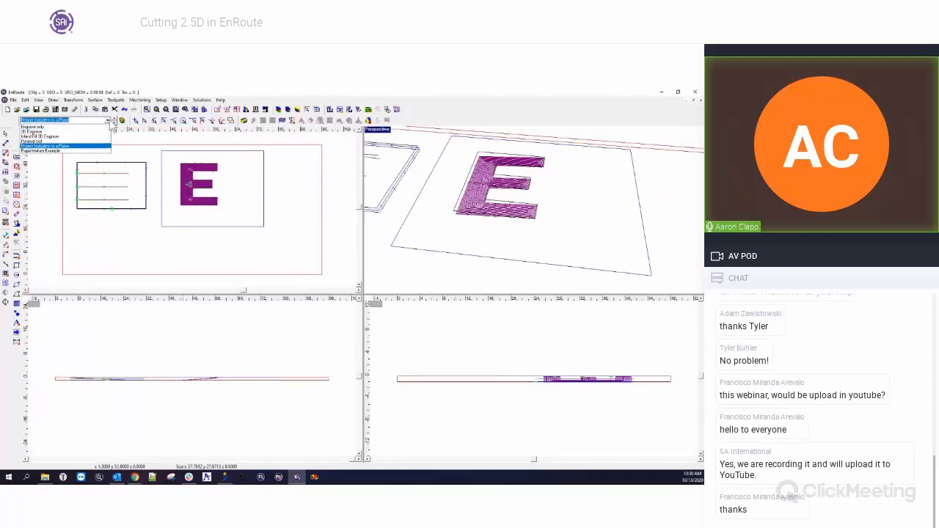
pyautogui.click(73, 150)
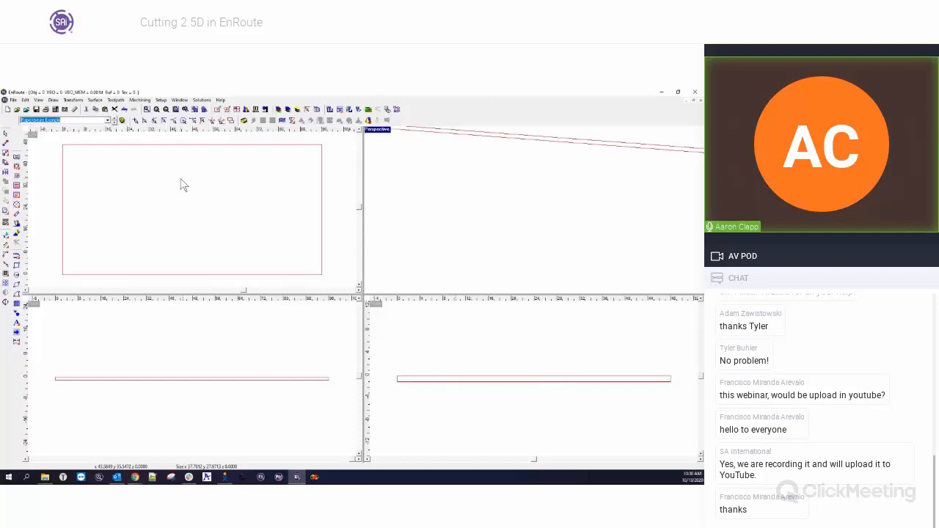
# - Create rapid texture contours from the Wave Texture 1 template with a displacement offset of 0.25 and the Randomize and Symmetric options enabled
pyautogui.click(285, 122)
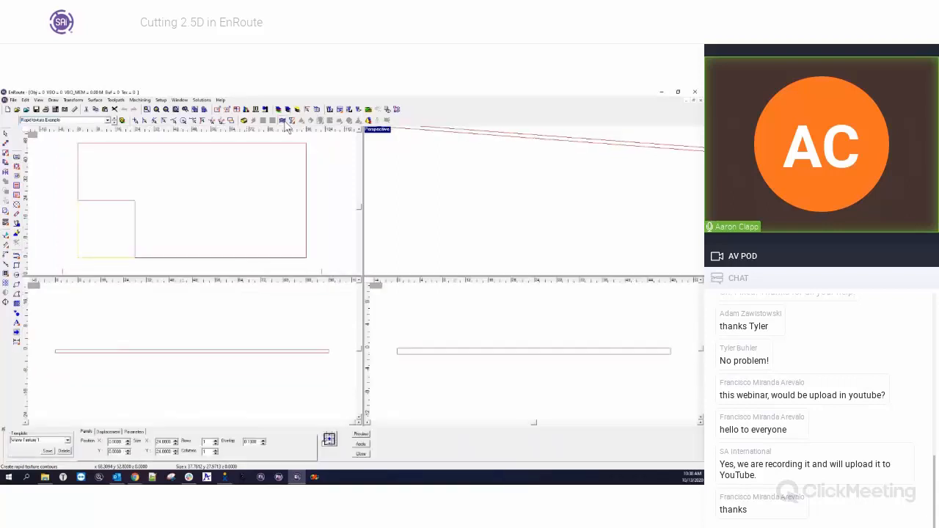
pyautogui.click(106, 432)
pyautogui.doubleClick(114, 451)
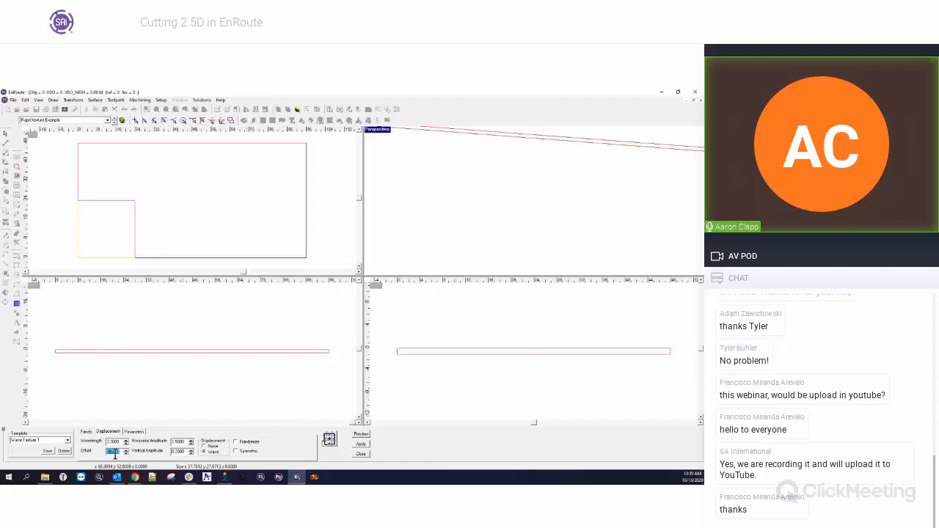
pyautogui.write('0.25')
pyautogui.press('Tab')
pyautogui.click(235, 441)
pyautogui.click(235, 450)
pyautogui.click(360, 435)
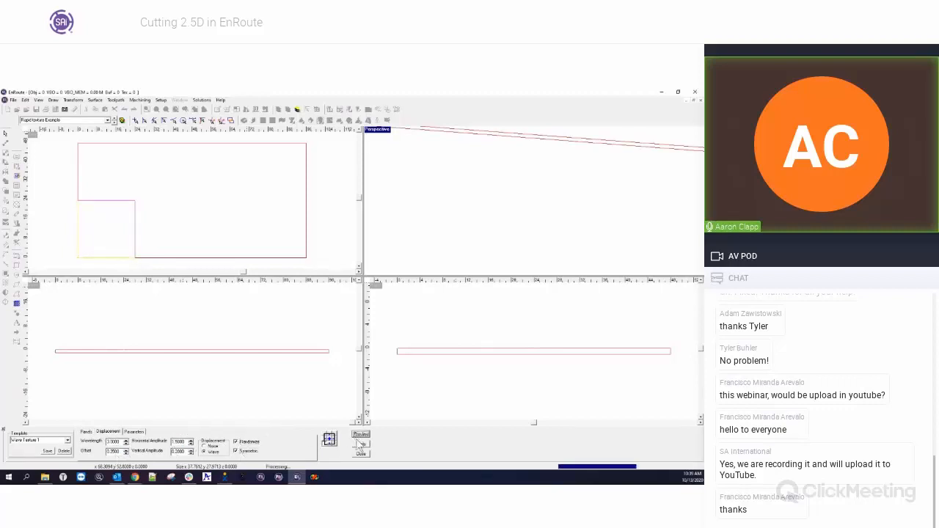
pyautogui.click(360, 443)
pyautogui.click(360, 453)
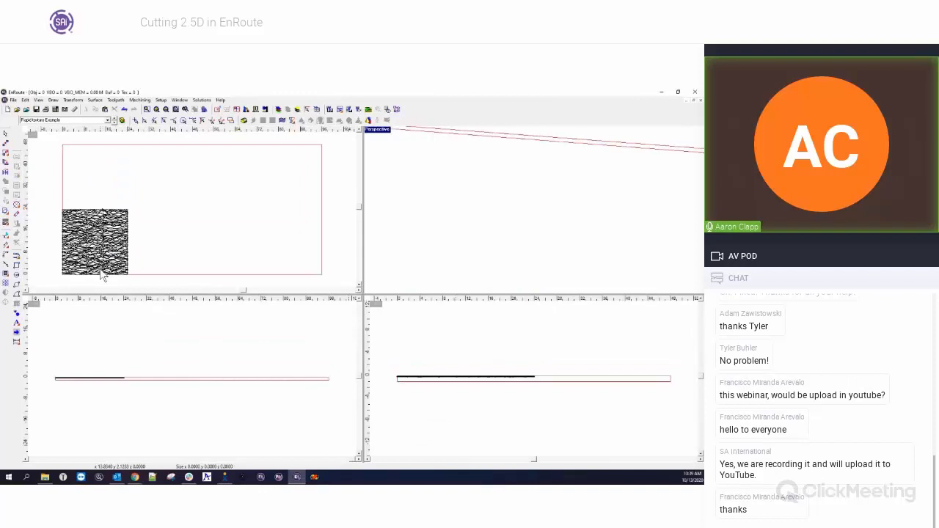
# - Examine the generated wave texture contours in the top view and their depth variation in the front view
pyautogui.click(114, 253)
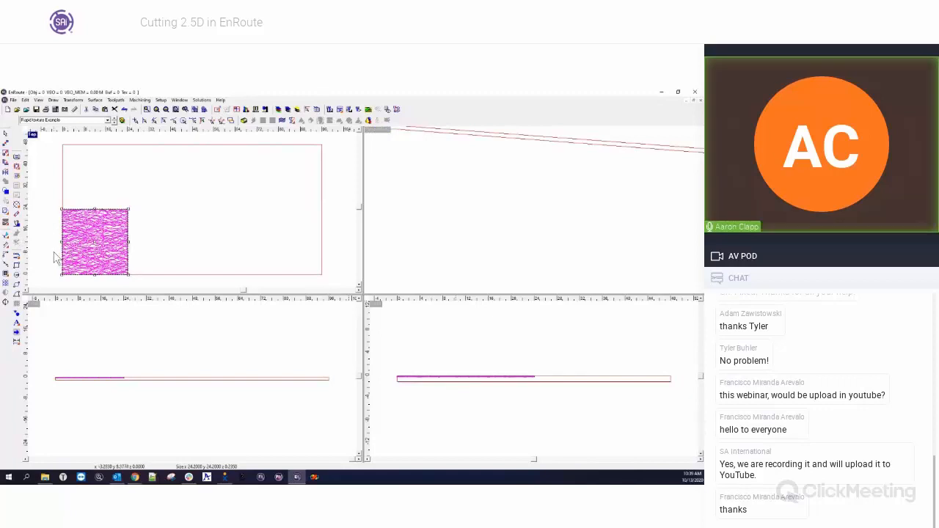
pyautogui.scroll(1, 55, 257)
pyautogui.scroll(1, 57, 256)
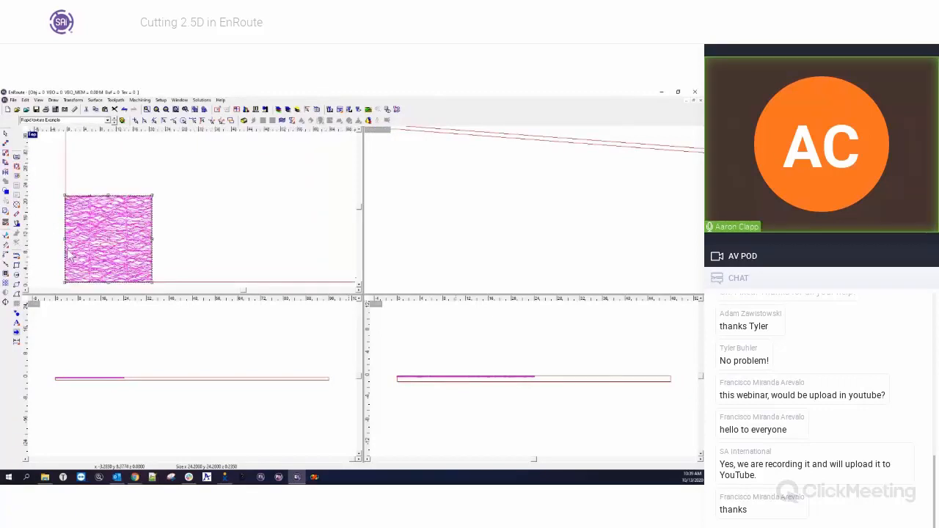
pyautogui.scroll(1, 67, 255)
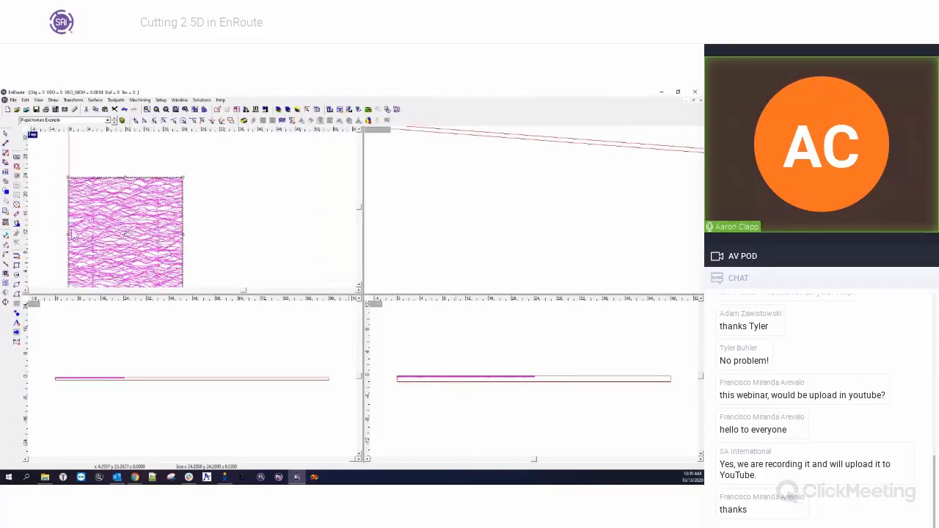
pyautogui.click(94, 401)
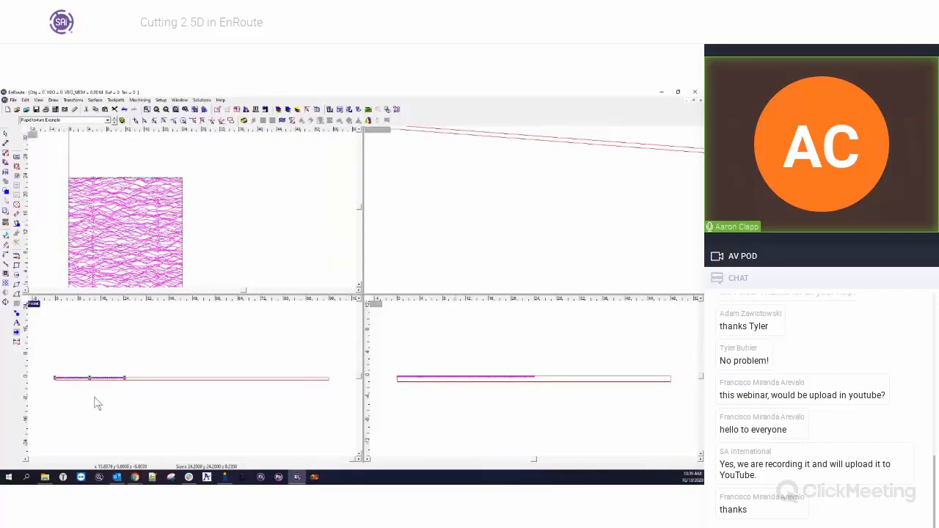
pyautogui.scroll(1, 60, 388)
pyautogui.scroll(1, 67, 377)
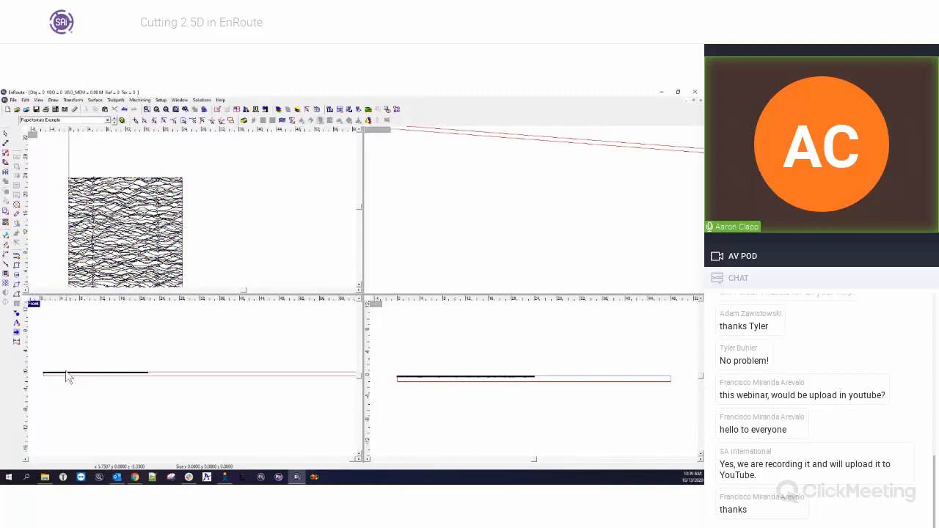
pyautogui.scroll(3, 105, 383)
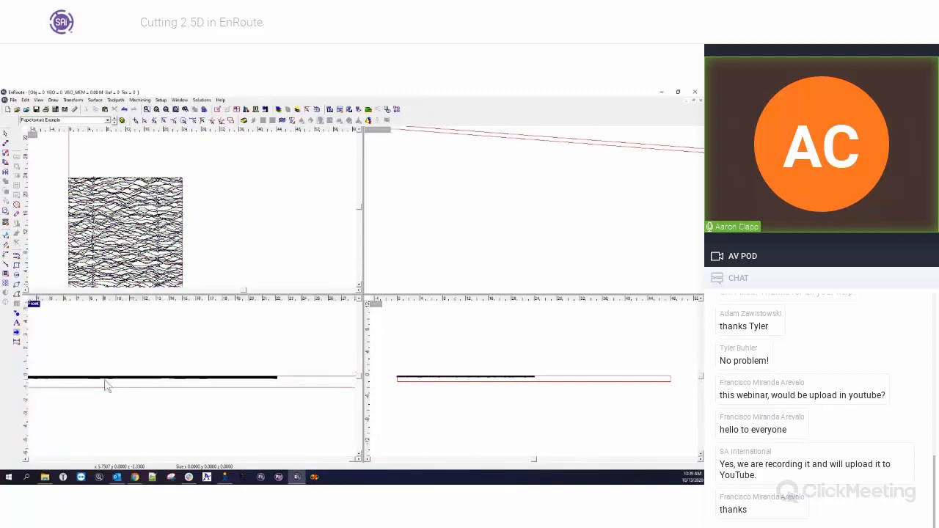
pyautogui.scroll(3, 105, 384)
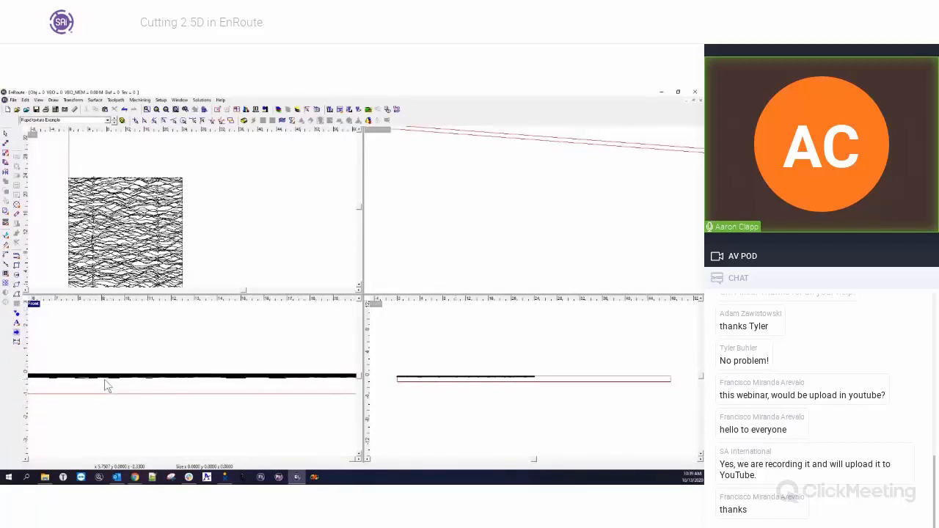
pyautogui.scroll(4, 147, 382)
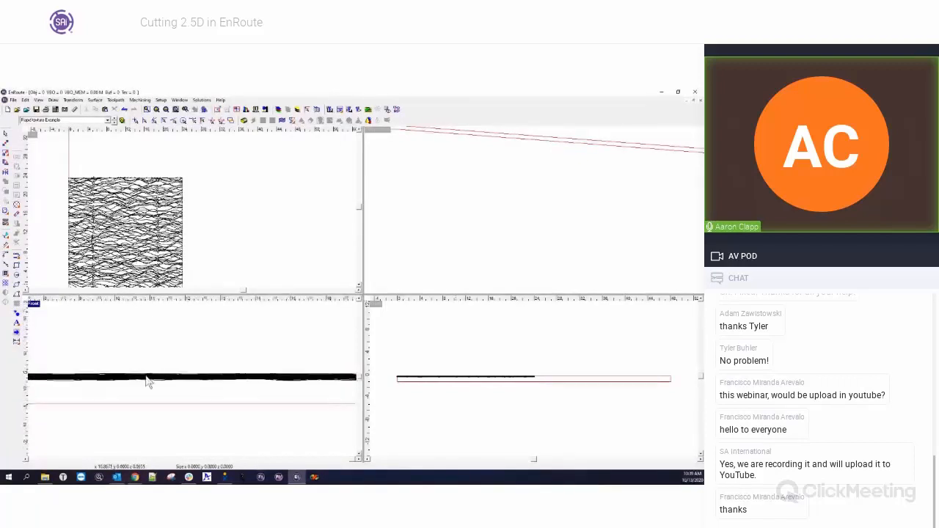
pyautogui.scroll(2, 147, 383)
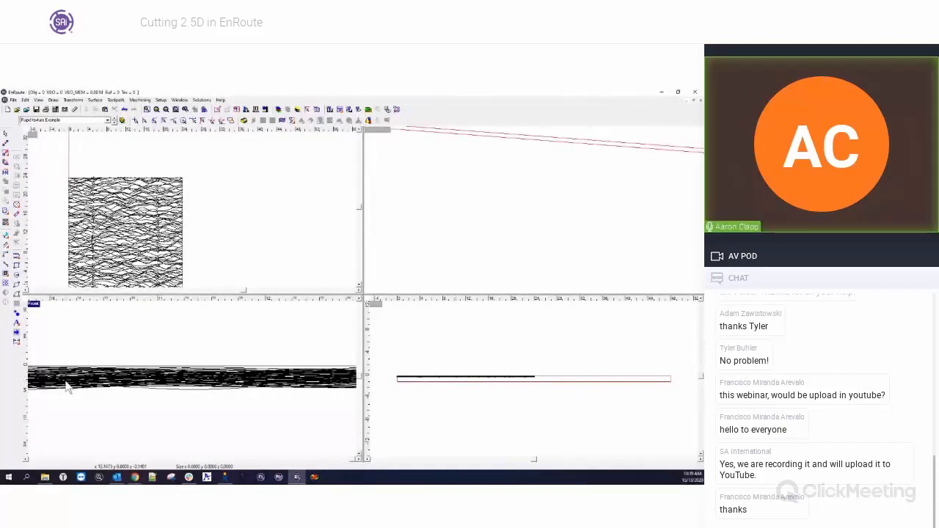
pyautogui.scroll(-2, 66, 388)
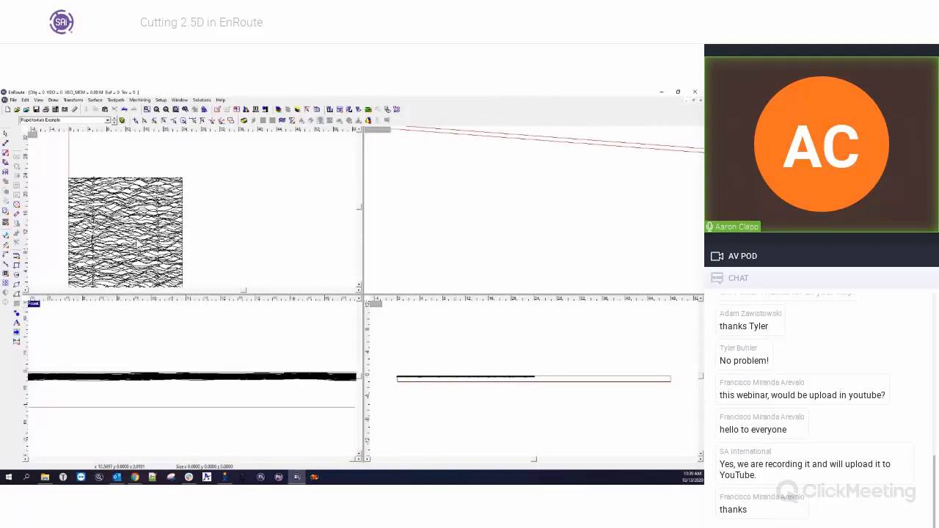
pyautogui.scroll(-2, 206, 208)
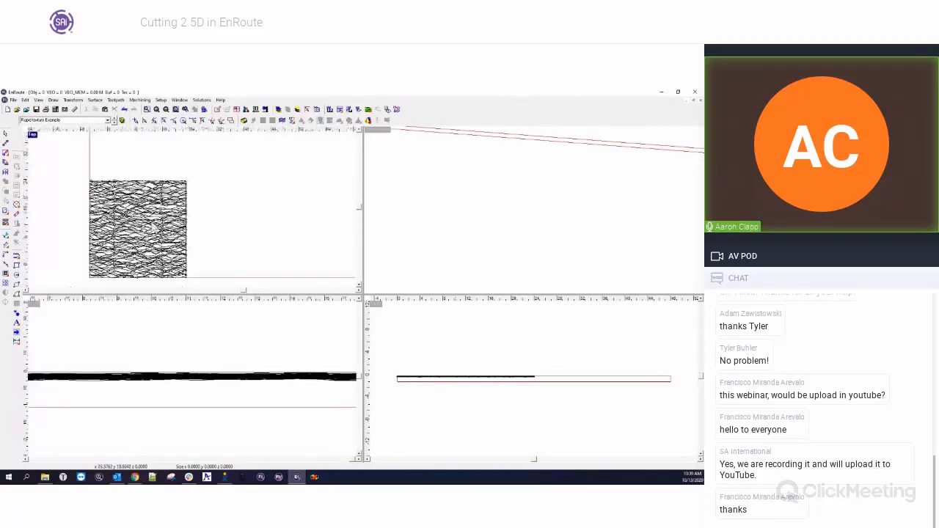
# - Select all wave texture contours and replace the engrave tool with the 1/2 BALL ball nose tool
pyautogui.moveTo(111, 181); pyautogui.dragTo(197, 276)
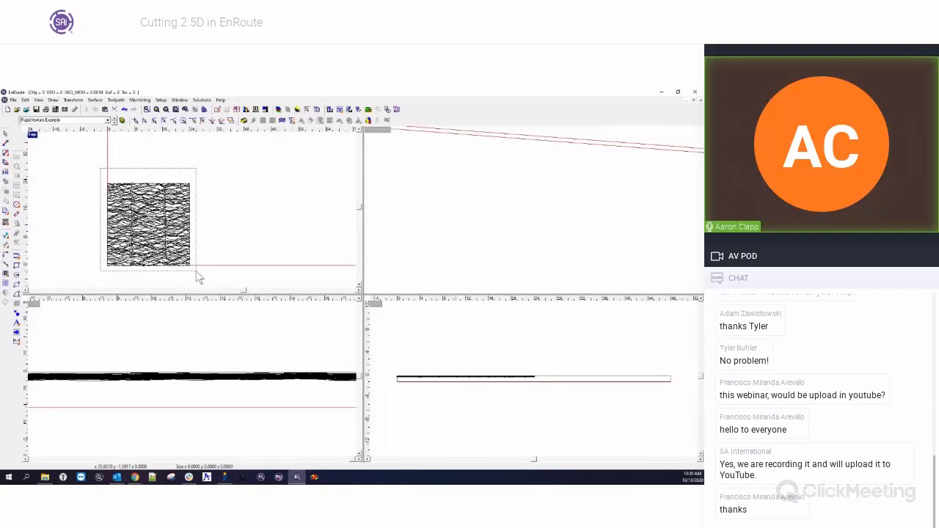
pyautogui.moveTo(197, 276); pyautogui.dragTo(198, 277)
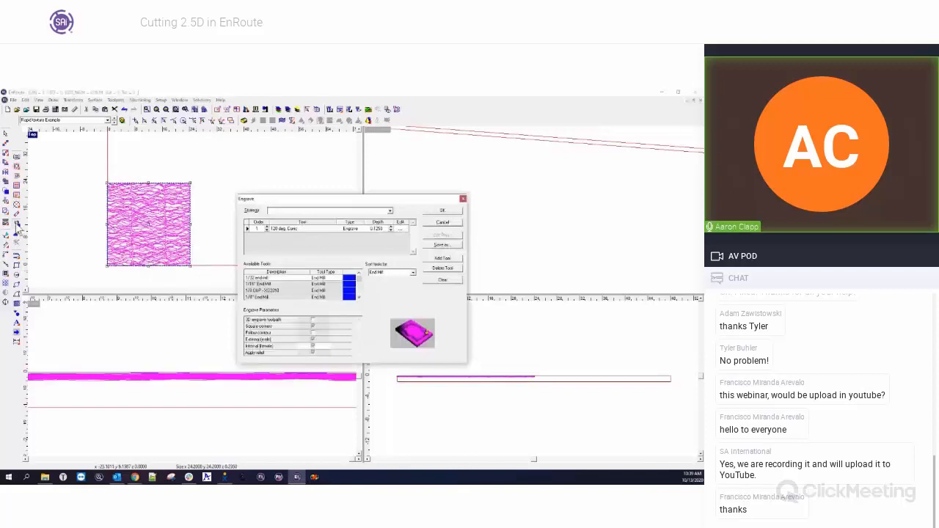
pyautogui.doubleClick(383, 228)
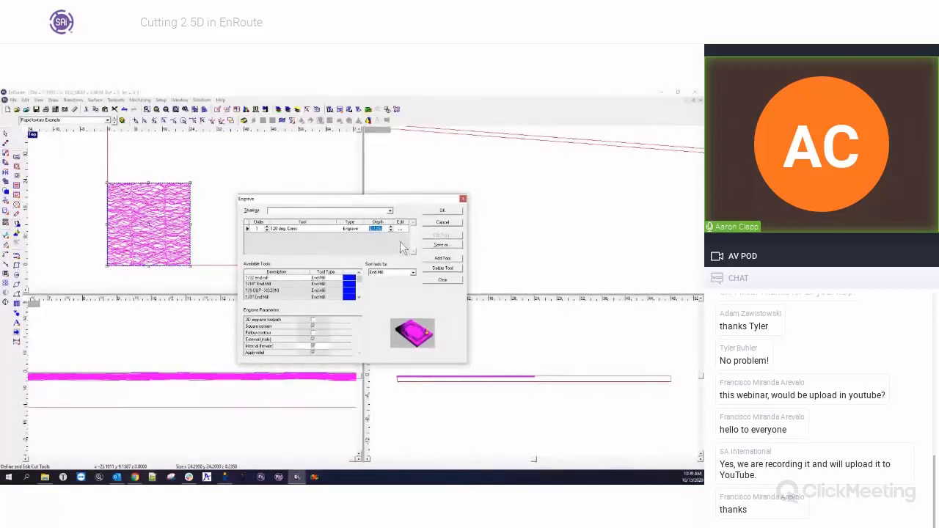
pyautogui.click(443, 281)
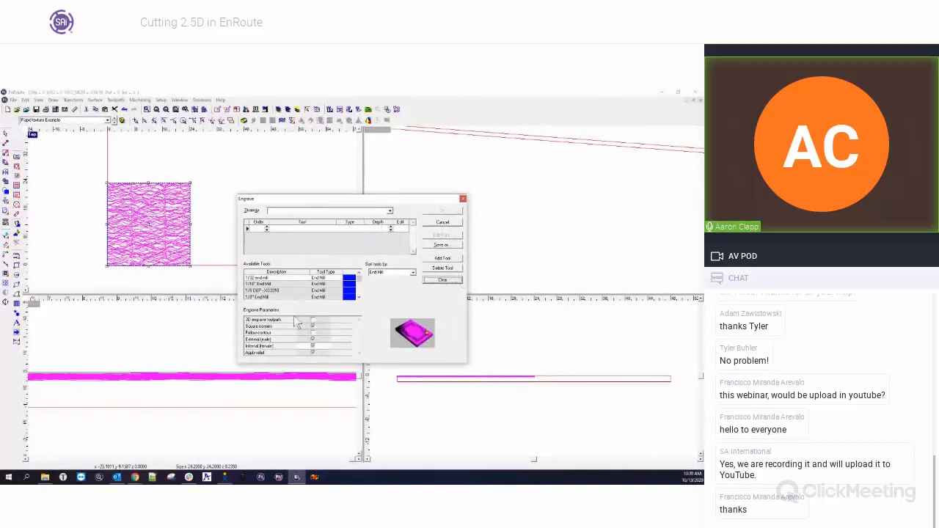
pyautogui.click(402, 272)
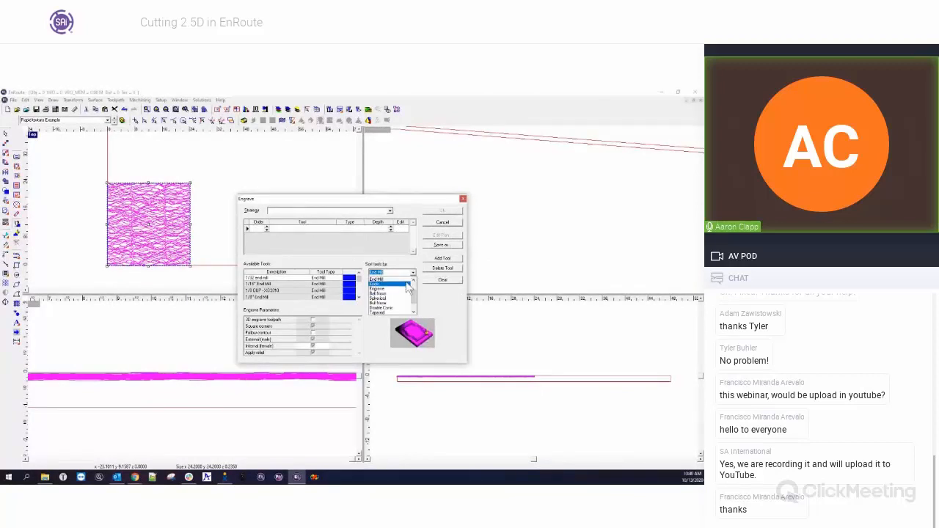
pyautogui.click(396, 293)
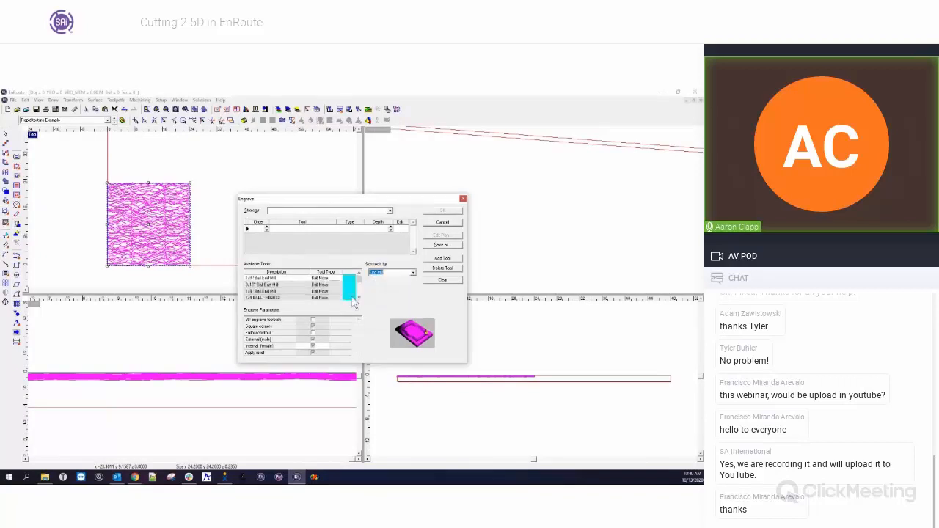
pyautogui.click(358, 298)
pyautogui.click(359, 298)
pyautogui.click(358, 298)
pyautogui.click(359, 298)
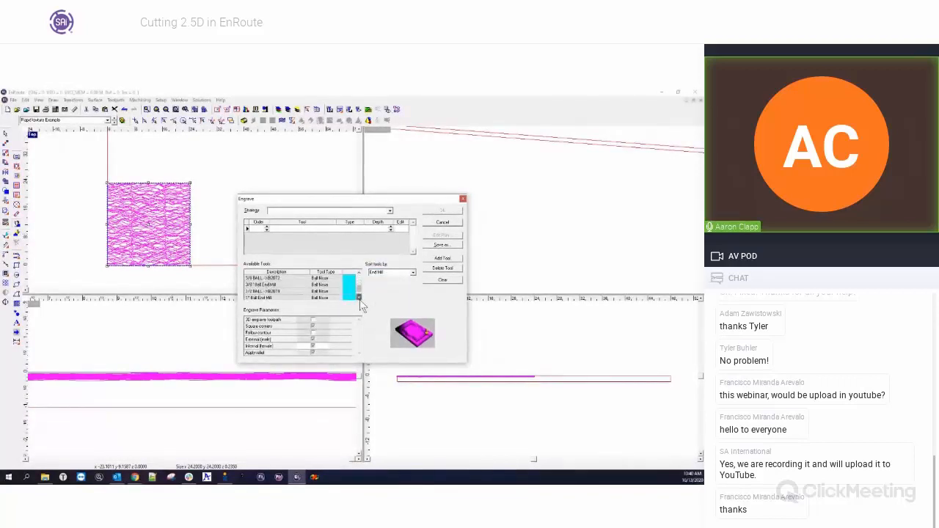
pyautogui.doubleClick(263, 291)
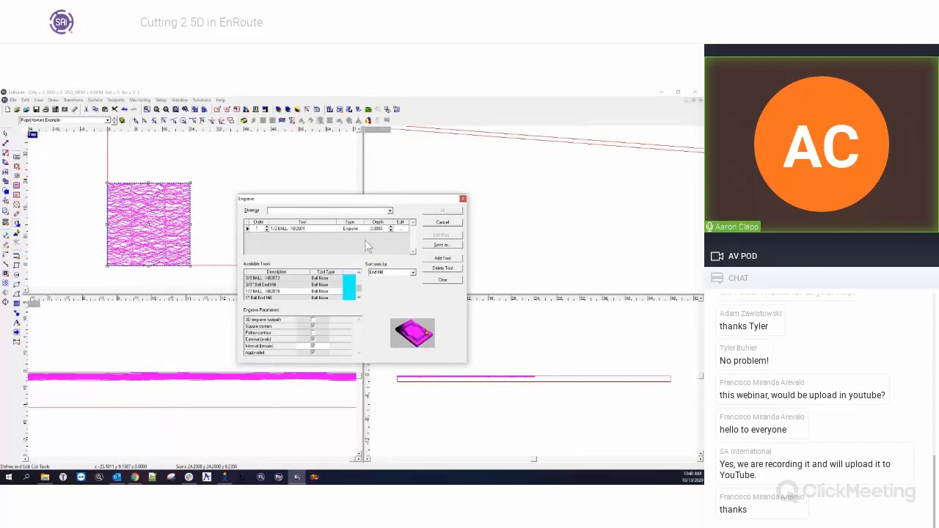
# - Create the engrave toolpaths with a depth of 0.1000 and the Follow contour option enabled
pyautogui.moveTo(384, 228); pyautogui.dragTo(336, 225)
pyautogui.press('BackSpace')
pyautogui.click(313, 333)
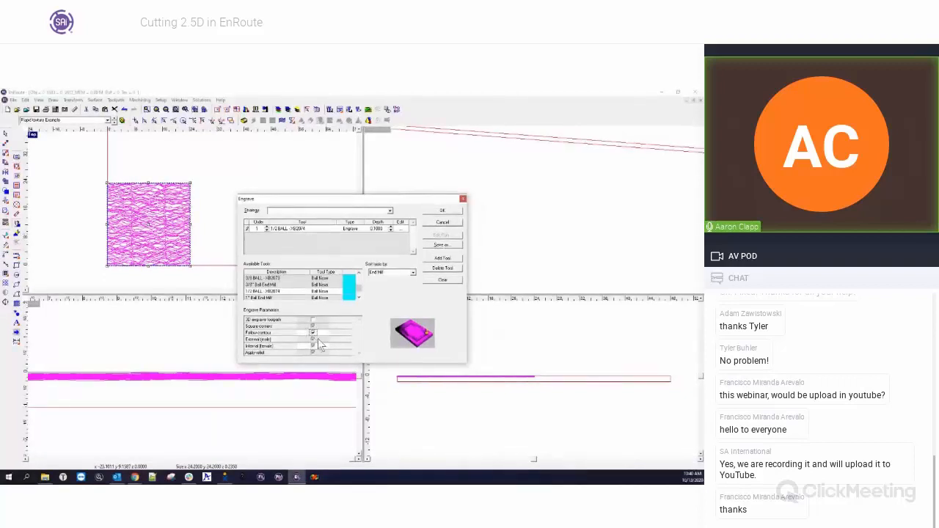
pyautogui.click(445, 220)
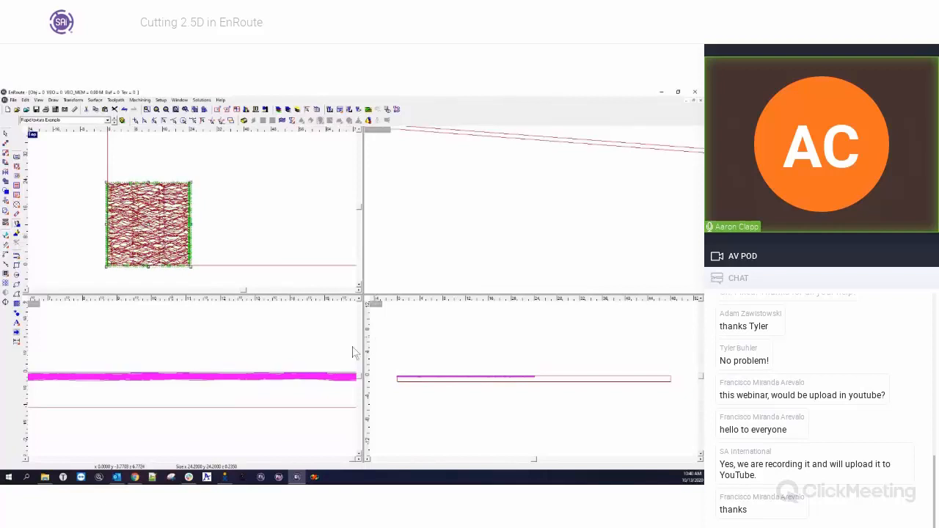
pyautogui.click(32, 136)
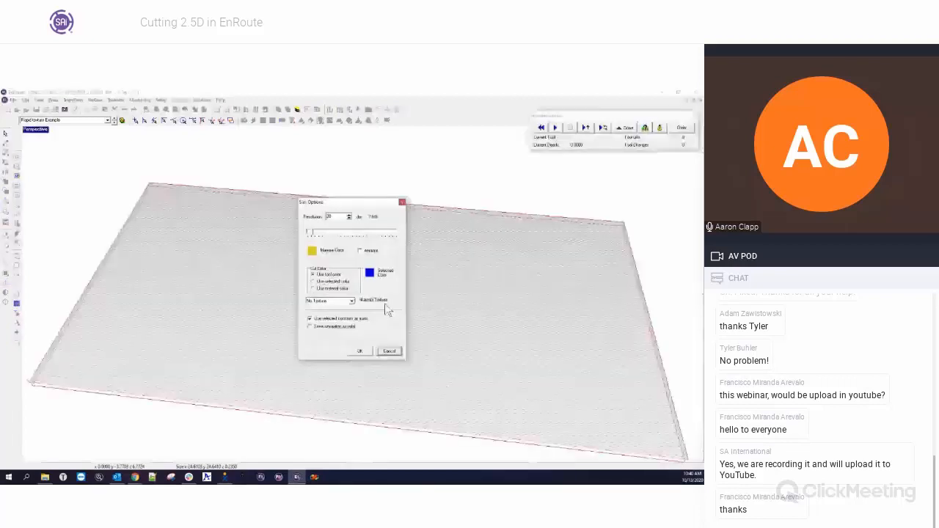
pyautogui.click(388, 352)
pyautogui.click(624, 127)
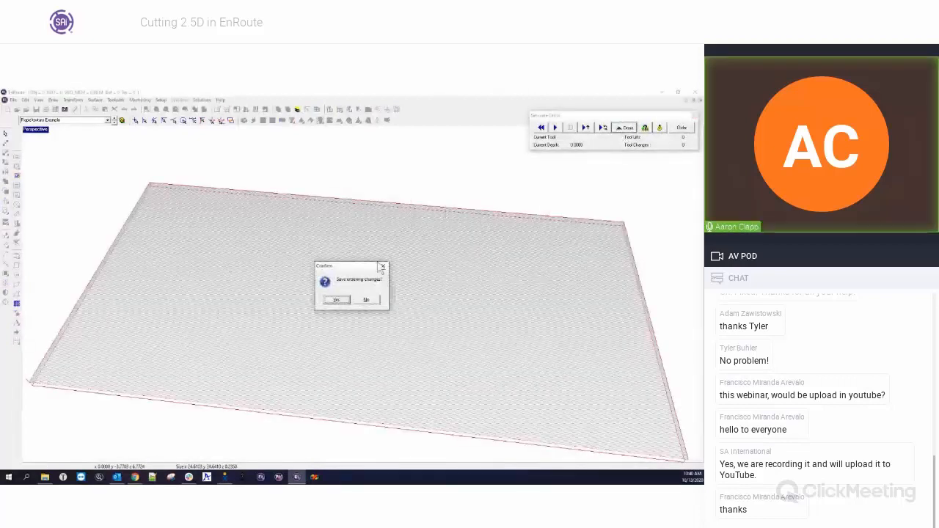
pyautogui.click(364, 300)
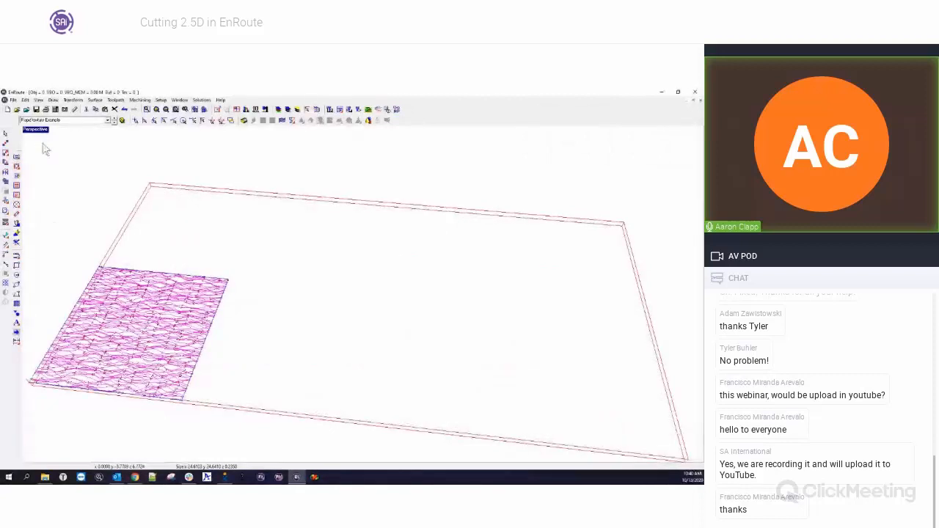
# - Draw a rectangle about 28.2 by 26.8 around the wave texture square in the enlarged top view
pyautogui.doubleClick(36, 130)
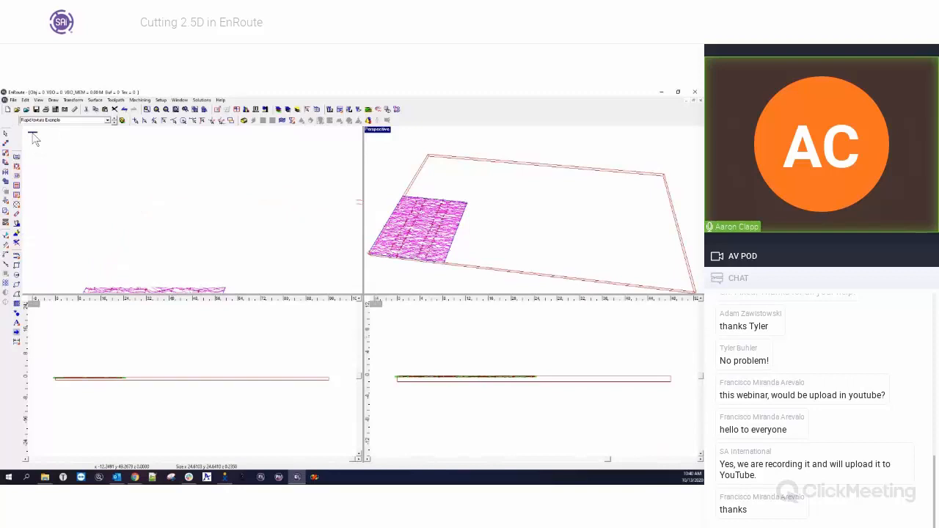
pyautogui.doubleClick(32, 134)
pyautogui.click(16, 265)
pyautogui.moveTo(111, 269); pyautogui.dragTo(237, 388)
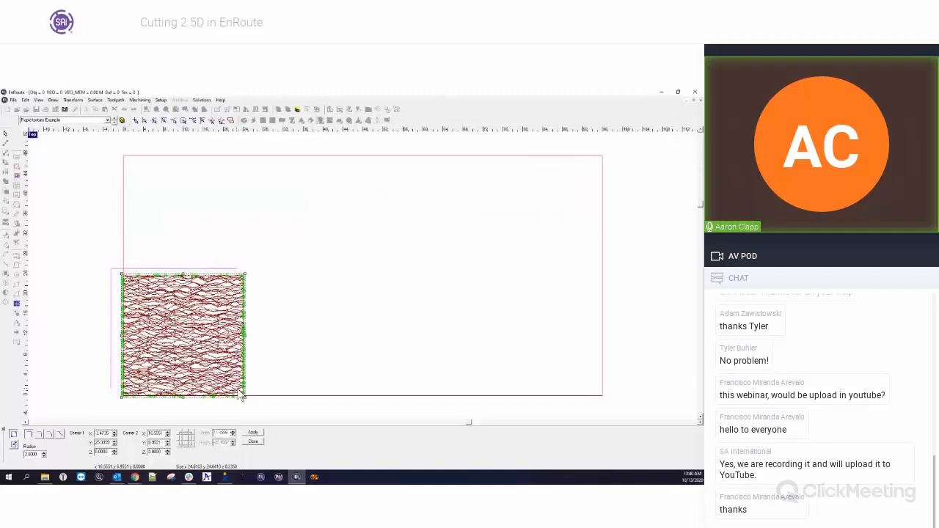
pyautogui.moveTo(242, 396); pyautogui.dragTo(253, 402)
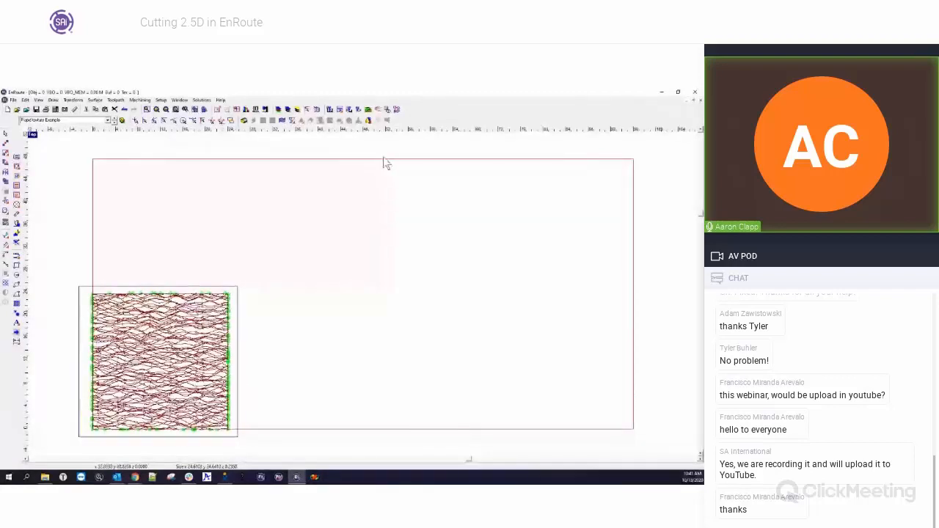
# - Simulate the engrave toolpaths in 3D with the rectangle as mask and render the result
pyautogui.click(367, 110)
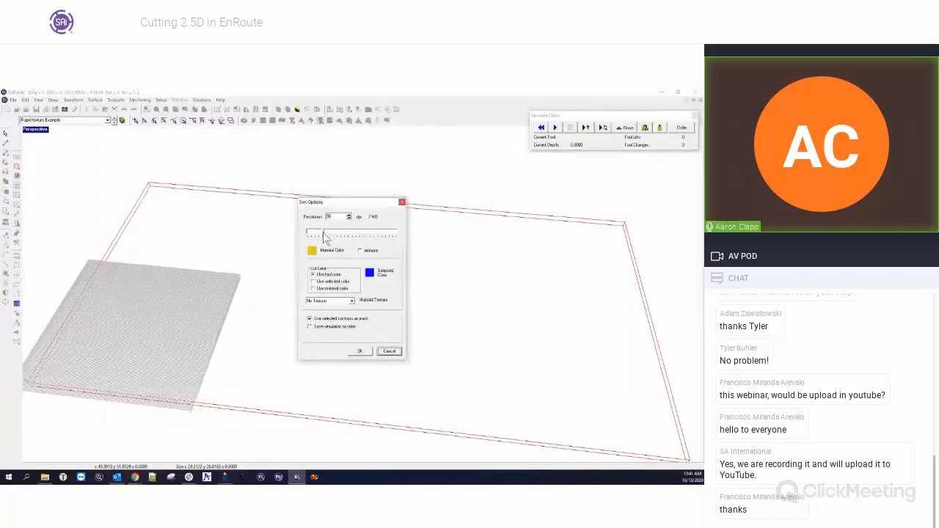
pyautogui.click(369, 350)
pyautogui.click(554, 127)
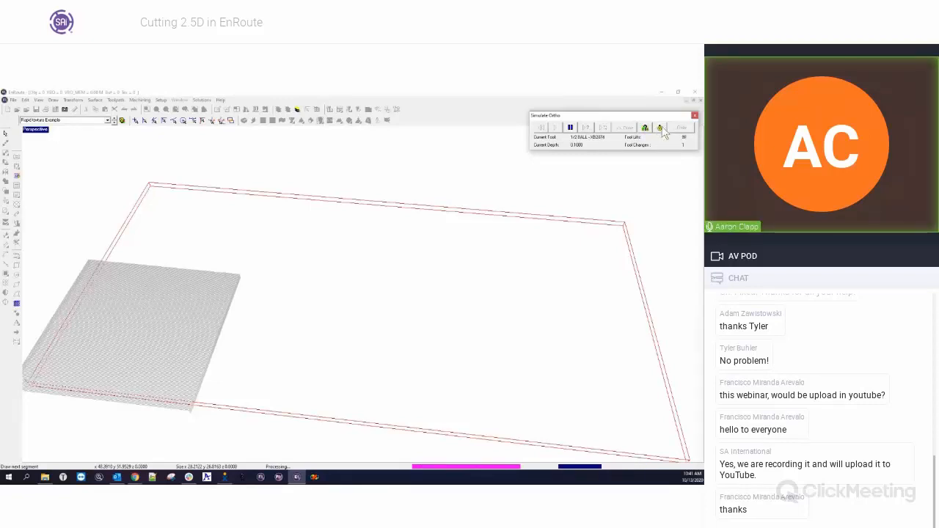
pyautogui.click(660, 127)
# - Examine the rendered wave texture up close from several angles and close the simulation
pyautogui.moveTo(184, 352); pyautogui.dragTo(346, 333, button='middle')
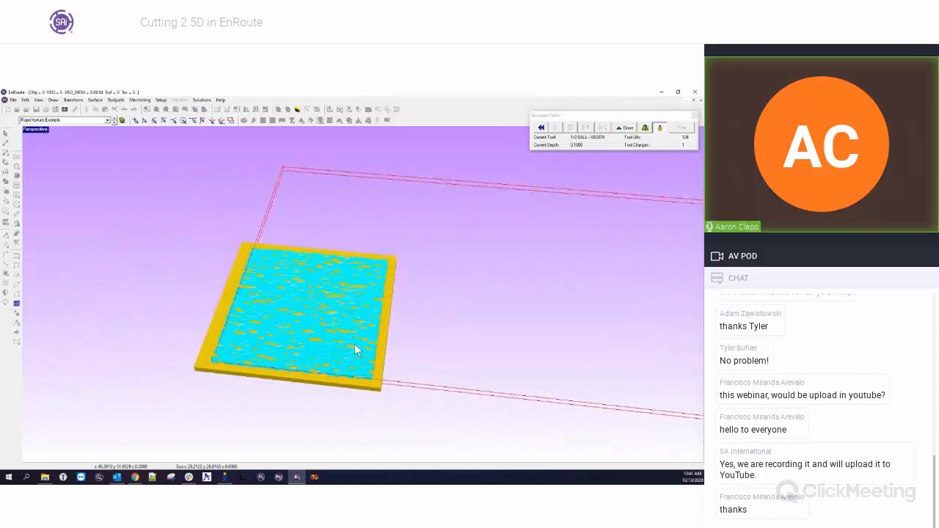
pyautogui.scroll(5, 294, 328)
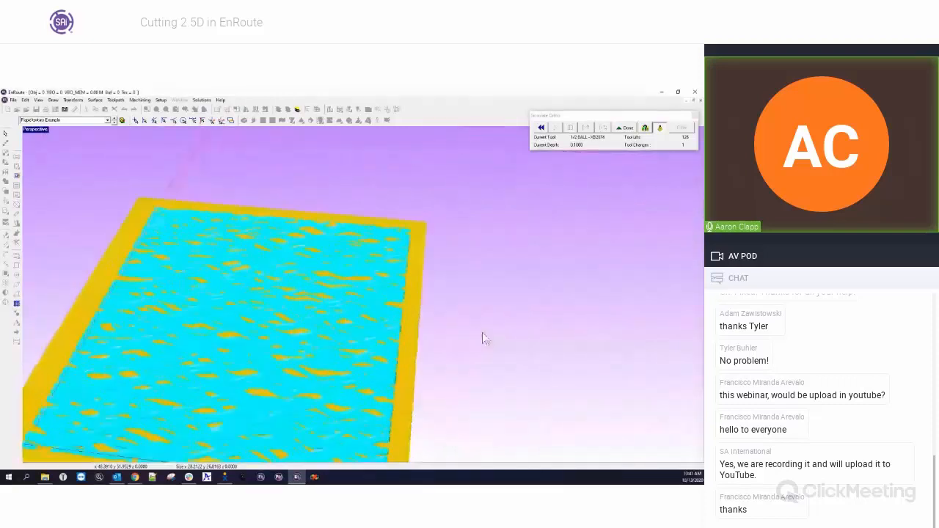
pyautogui.moveTo(299, 373); pyautogui.dragTo(104, 323, button='middle')
pyautogui.moveTo(400, 297); pyautogui.dragTo(340, 311, button='middle')
pyautogui.scroll(3, 303, 316)
pyautogui.moveTo(192, 349); pyautogui.dragTo(314, 320, button='middle')
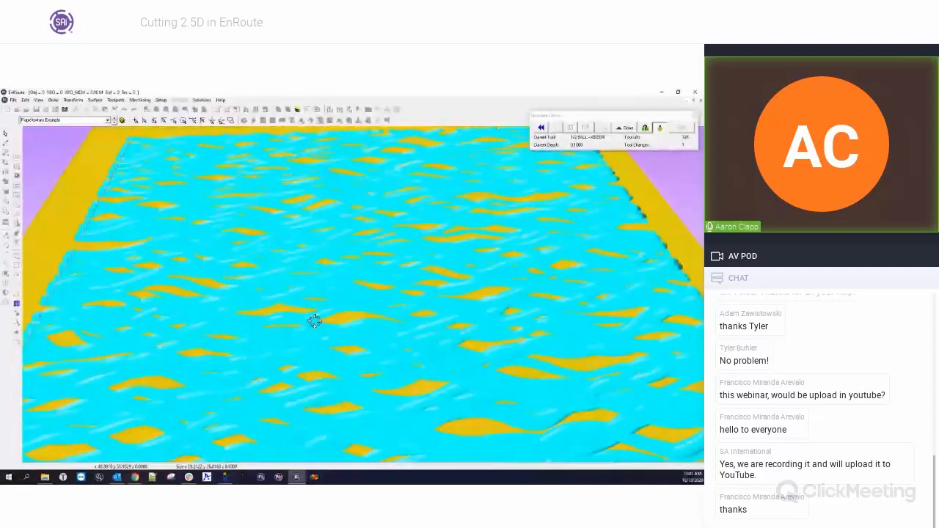
pyautogui.click(621, 127)
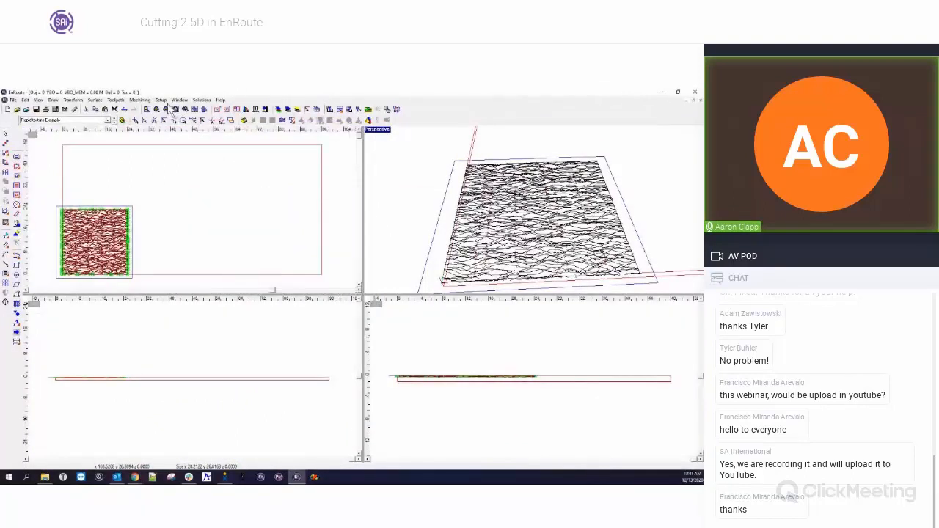
# - Adjust the relief lighting's vertical and horizontal angles in the preferences
pyautogui.click(33, 134)
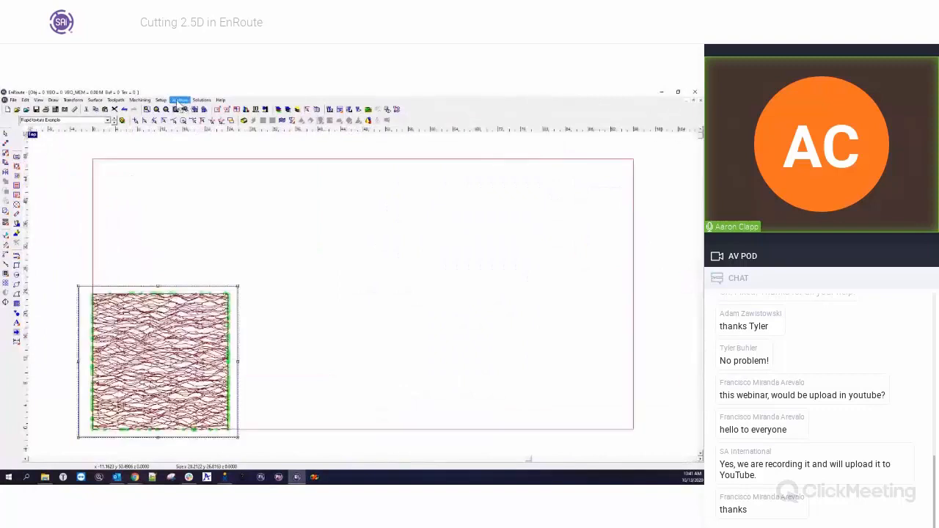
pyautogui.click(161, 100)
pyautogui.click(175, 146)
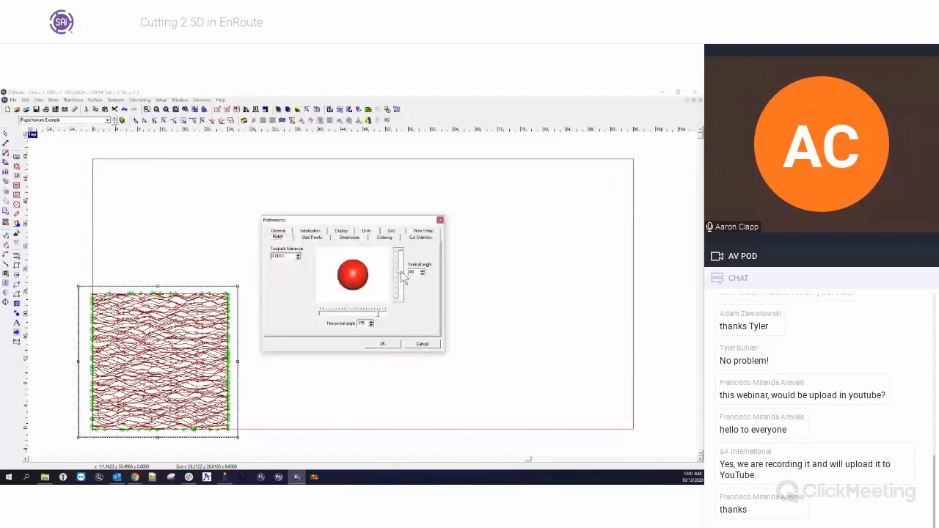
pyautogui.moveTo(370, 313); pyautogui.dragTo(363, 314)
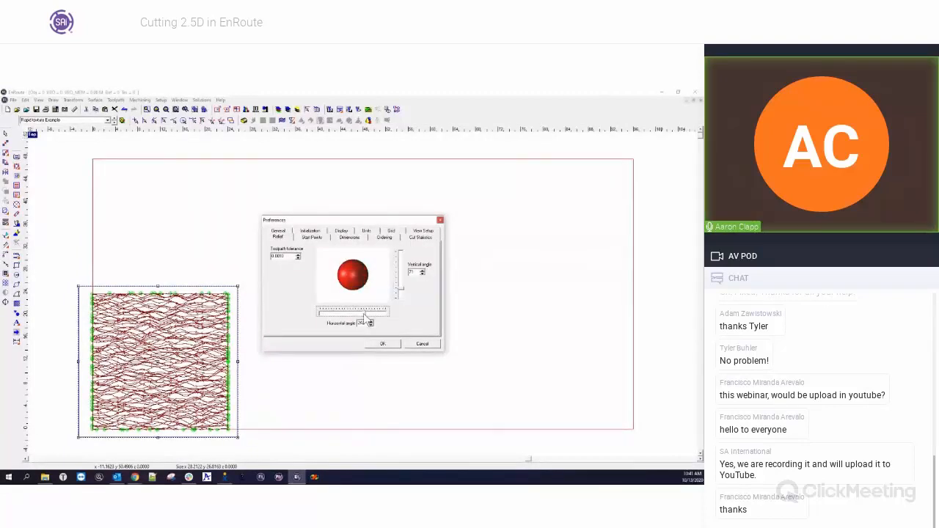
pyautogui.click(394, 346)
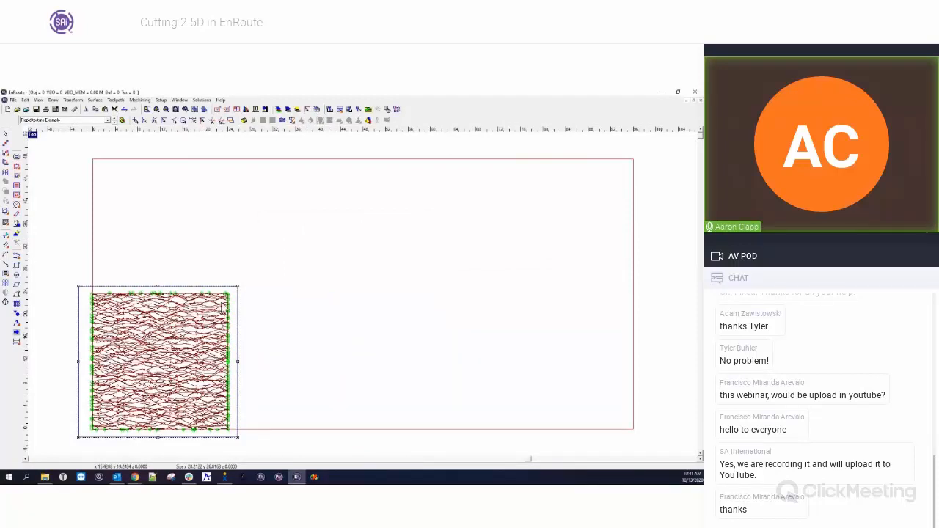
# - Replace the wave texture contours' engraving tool with the 120 deg. Conic at a depth of 0.1000 and create the toolpaths
pyautogui.moveTo(88, 285); pyautogui.dragTo(215, 415)
pyautogui.hotkey('ctrl', 'z')
pyautogui.moveTo(82, 267); pyautogui.dragTo(233, 438)
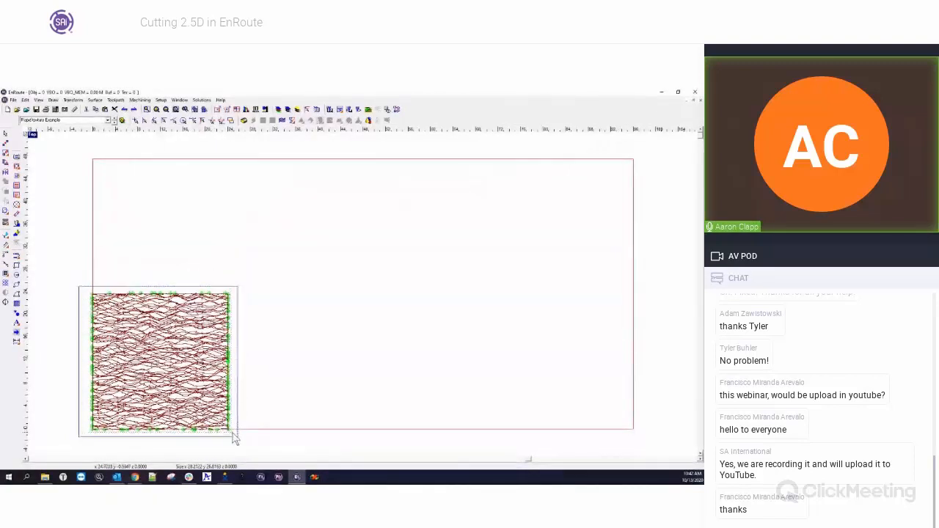
pyautogui.click(25, 249)
pyautogui.click(16, 224)
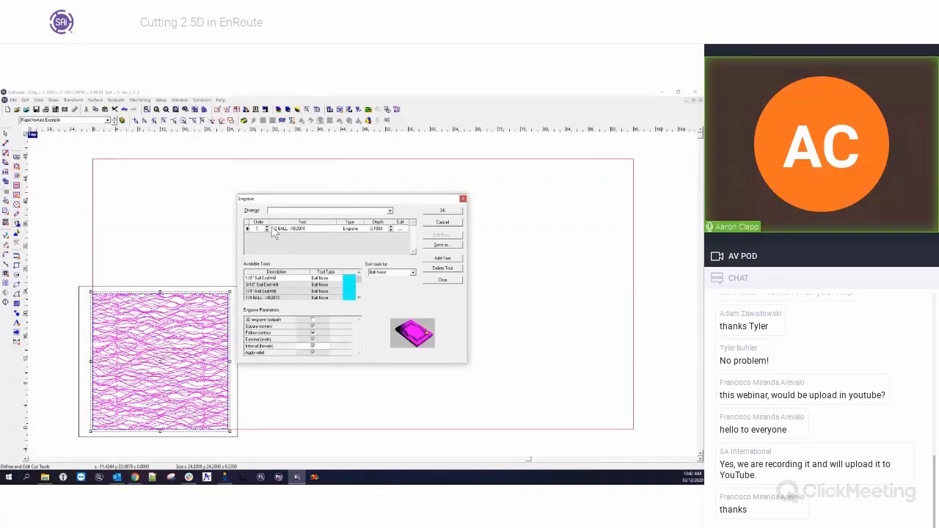
pyautogui.click(442, 279)
pyautogui.click(412, 272)
pyautogui.scroll(2, 400, 298)
pyautogui.click(400, 296)
pyautogui.moveTo(273, 297); pyautogui.dragTo(375, 240)
pyautogui.click(376, 228)
pyautogui.write('1')
pyautogui.click(336, 230)
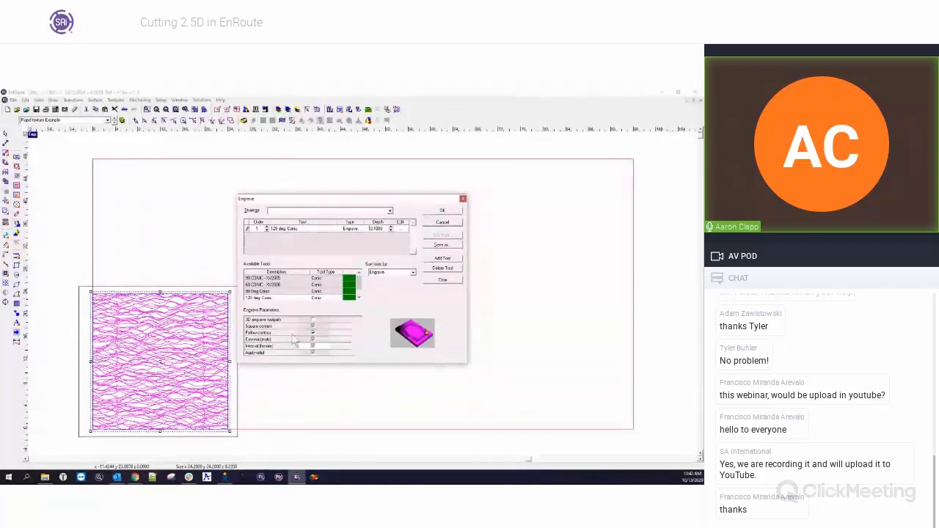
pyautogui.click(437, 212)
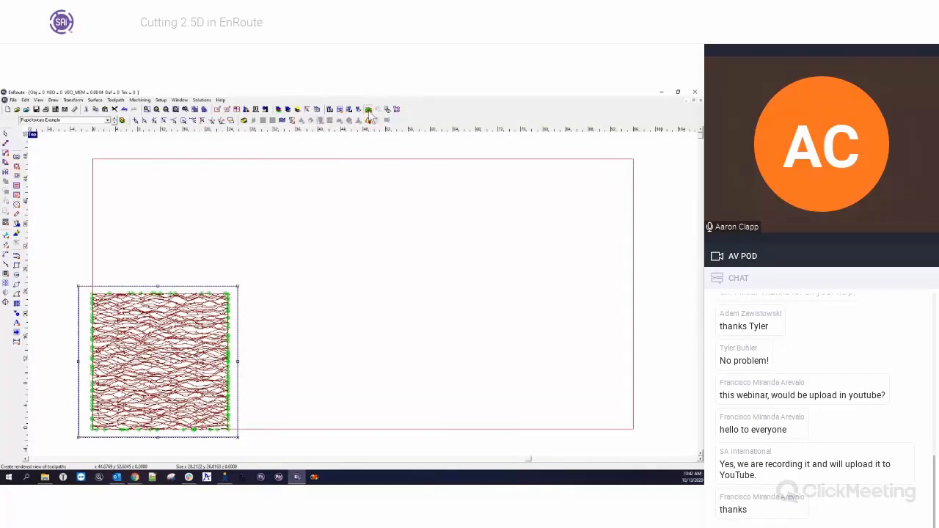
# - Simulate the 120 deg. Conic engraving in 3D, examine the rendered wave texture from several angles and close the simulation
pyautogui.click(369, 111)
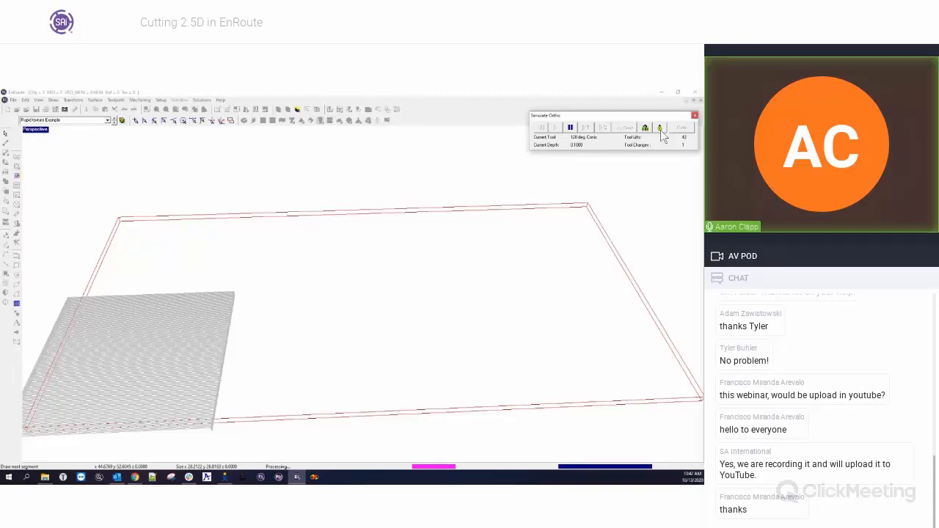
pyautogui.click(659, 129)
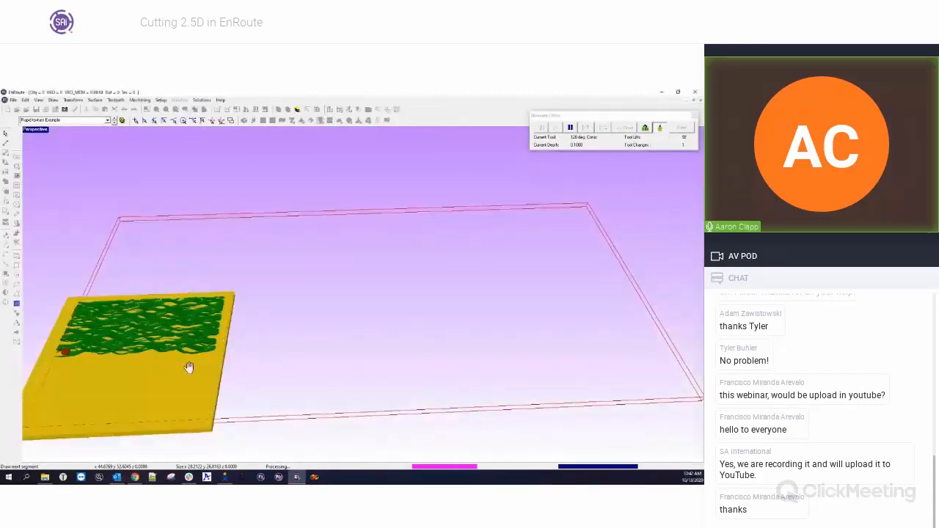
pyautogui.moveTo(188, 367); pyautogui.dragTo(264, 373, button='middle')
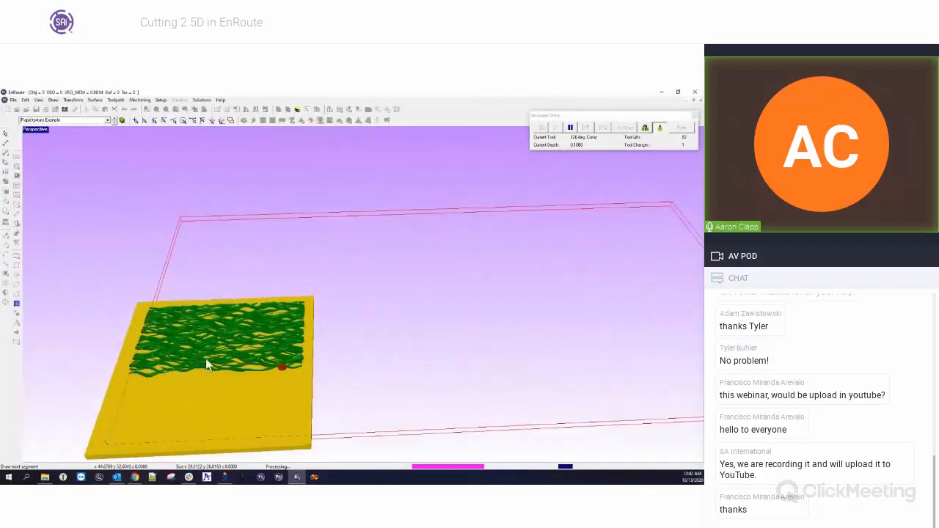
pyautogui.scroll(3, 206, 364)
pyautogui.moveTo(167, 384); pyautogui.dragTo(297, 355, button='middle')
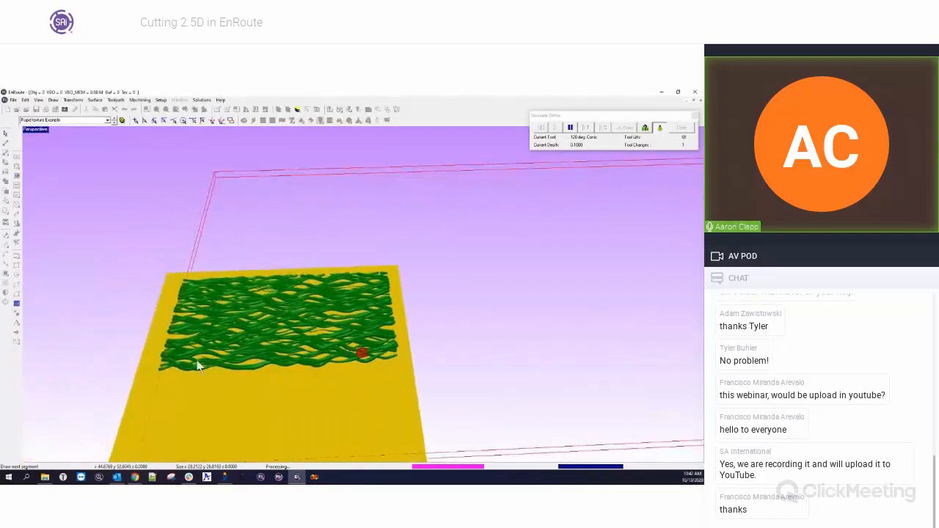
pyautogui.scroll(3, 198, 367)
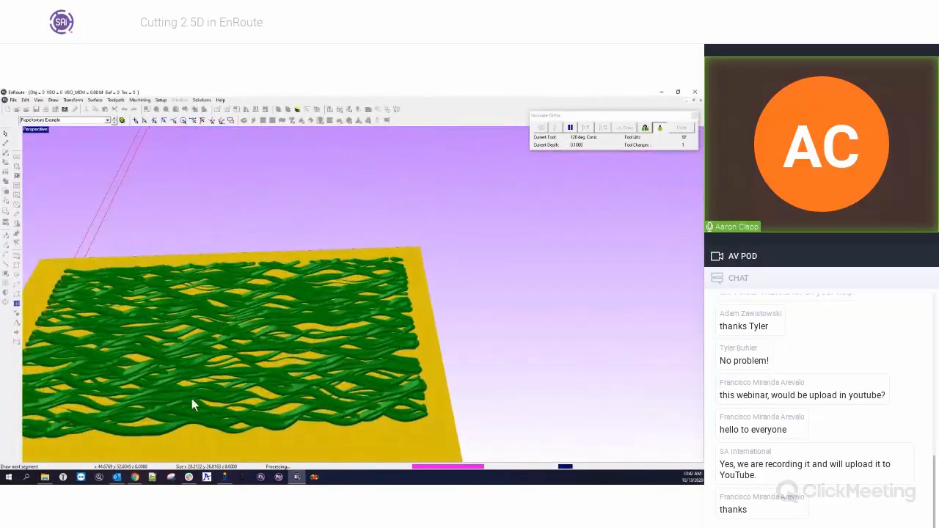
pyautogui.moveTo(192, 398); pyautogui.dragTo(272, 356, button='middle')
pyautogui.moveTo(220, 321); pyautogui.dragTo(634, 290, button='middle')
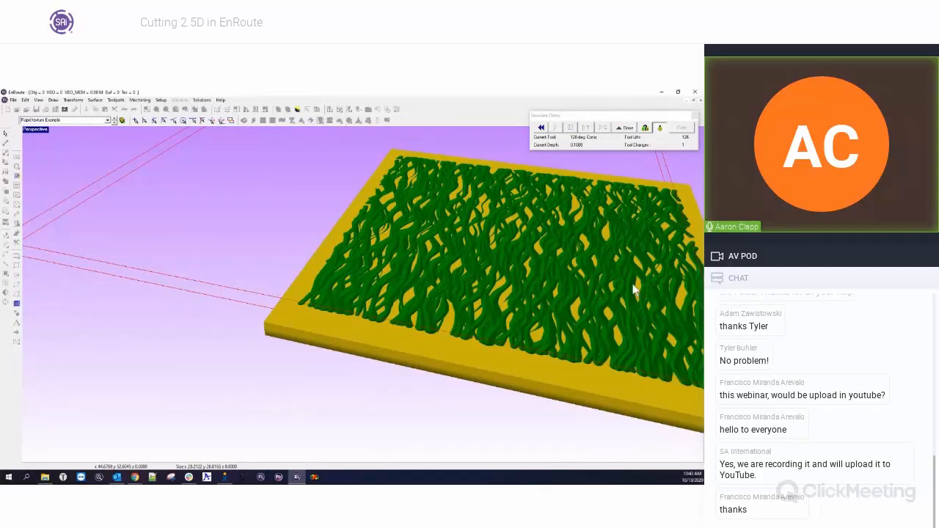
pyautogui.moveTo(634, 290); pyautogui.dragTo(549, 318, button='middle')
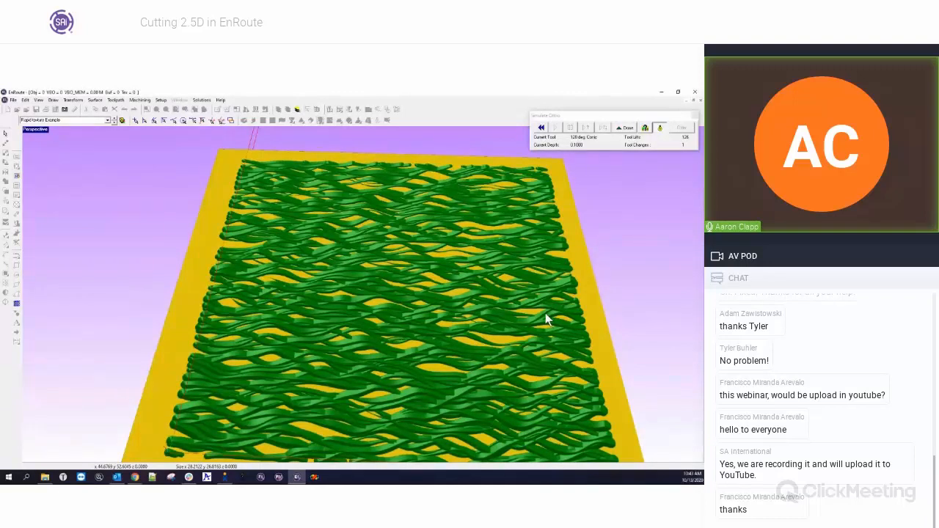
pyautogui.click(623, 130)
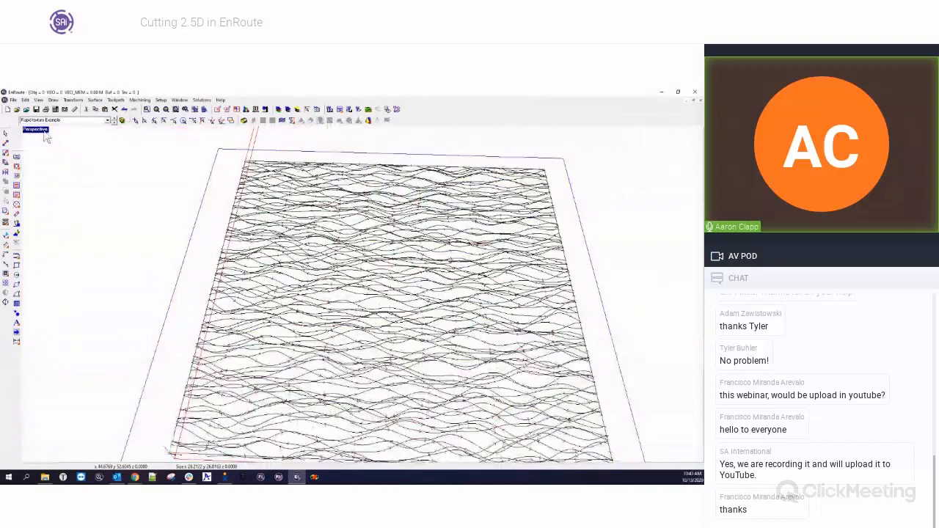
# - Project the wave texture toolpaths to a plane with a vertical angle of 1.5
pyautogui.doubleClick(41, 132)
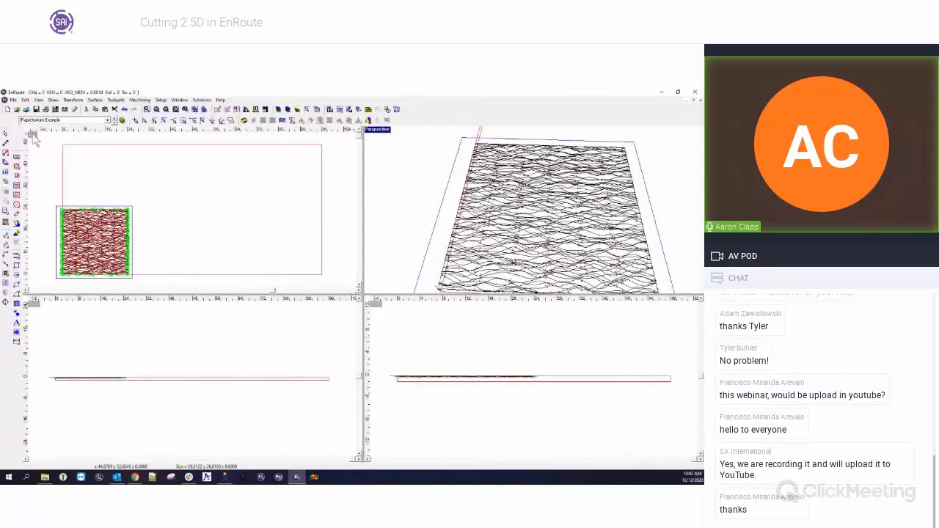
pyautogui.doubleClick(33, 135)
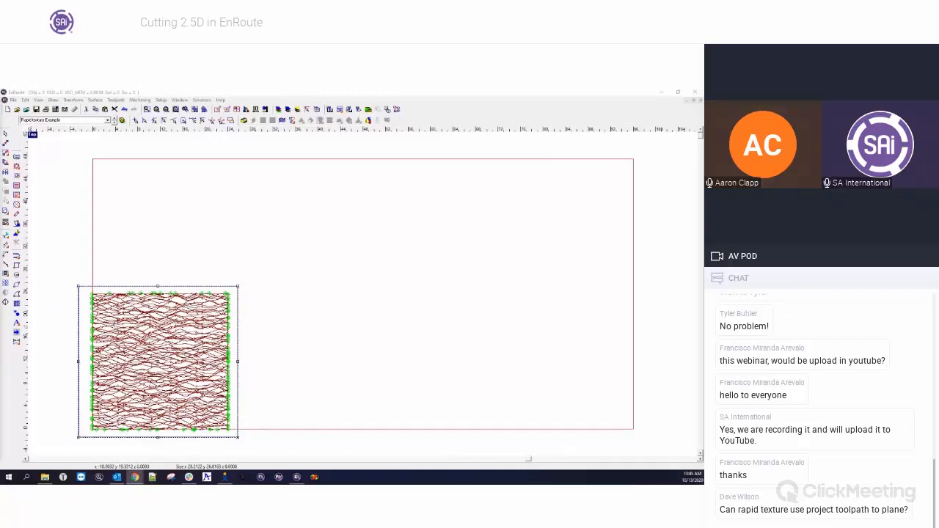
pyautogui.click(231, 433)
pyautogui.click(233, 437)
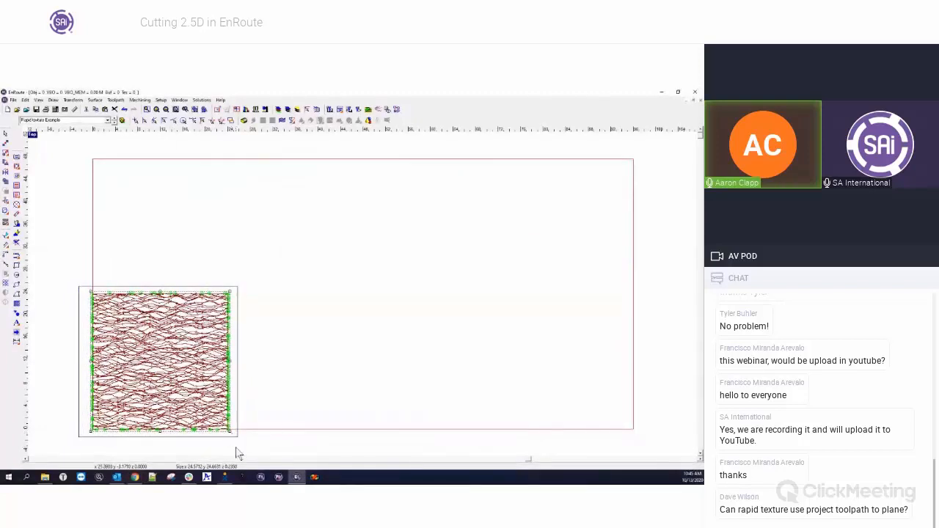
pyautogui.click(116, 99)
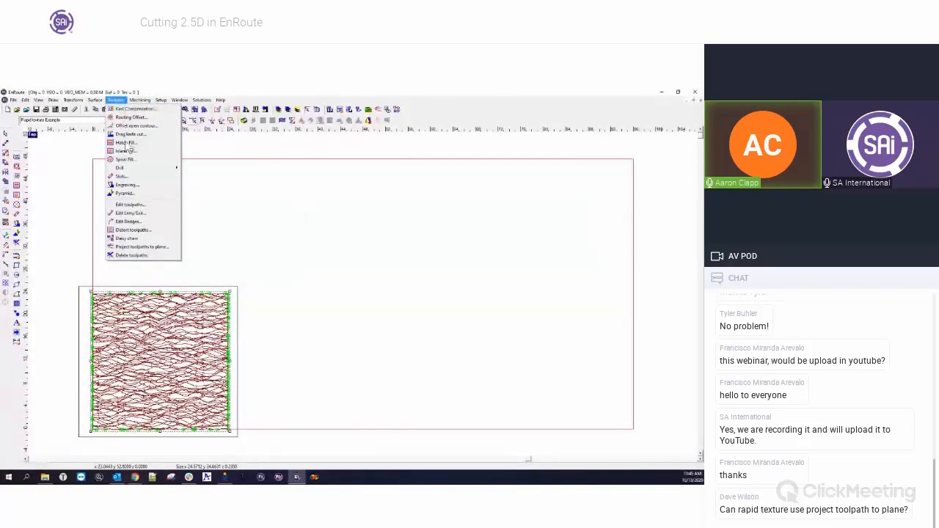
pyautogui.click(143, 247)
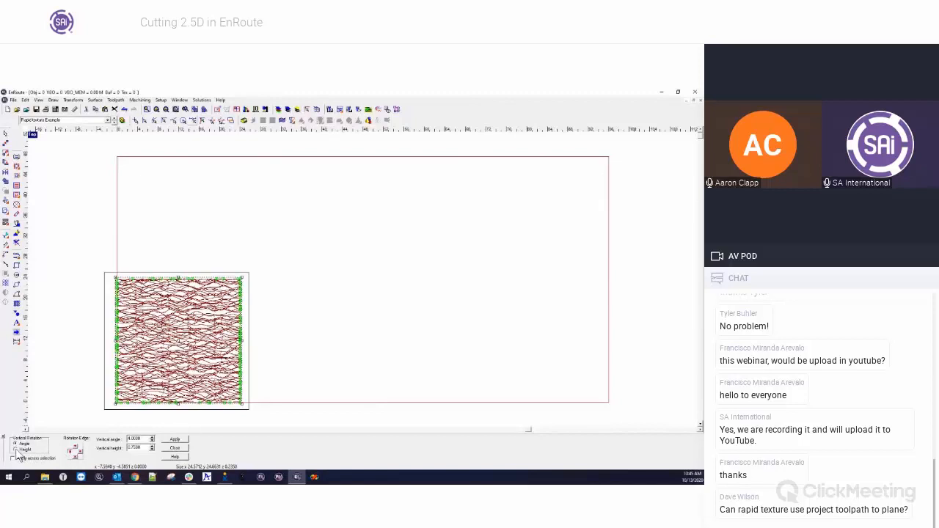
pyautogui.moveTo(146, 440); pyautogui.dragTo(64, 428)
pyautogui.write('1.5')
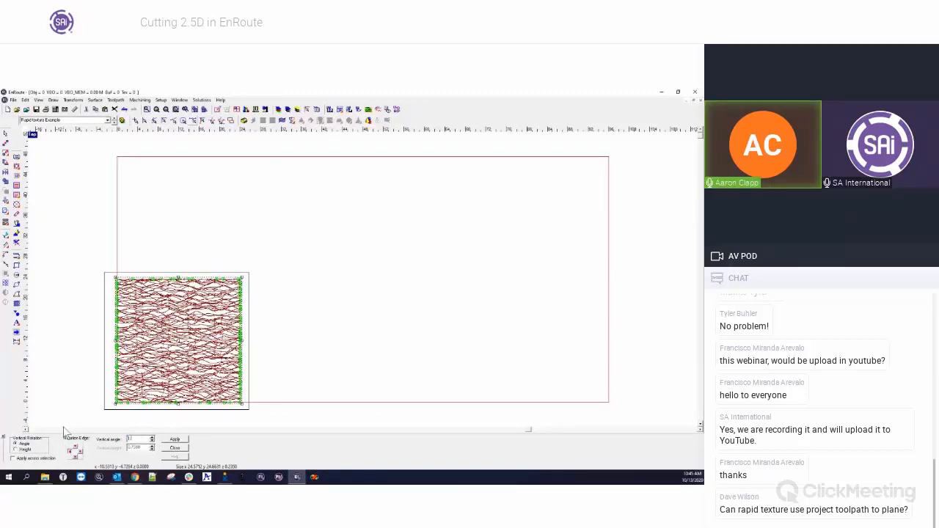
pyautogui.click(175, 439)
pyautogui.click(174, 447)
# - Examine the slope of the projected toolpaths up close in the front view and return to the four-view layout
pyautogui.press('F9')
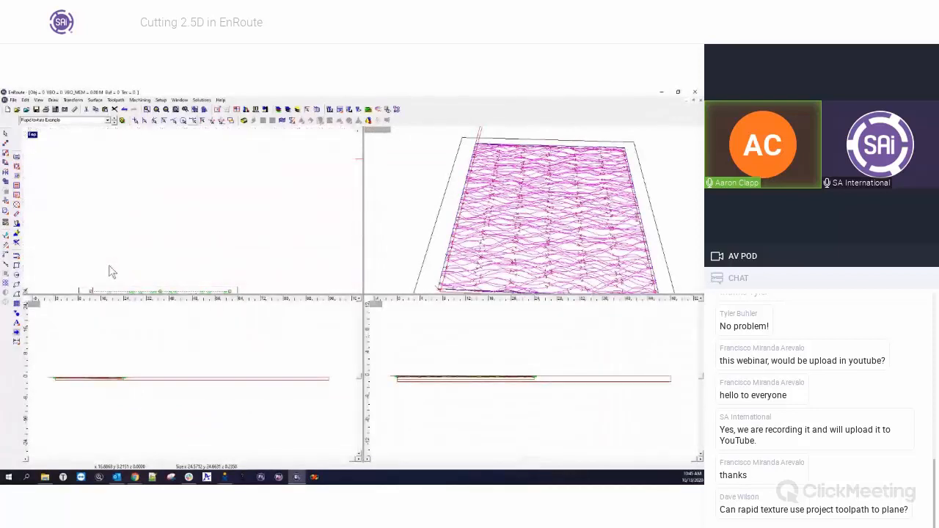
pyautogui.doubleClick(34, 304)
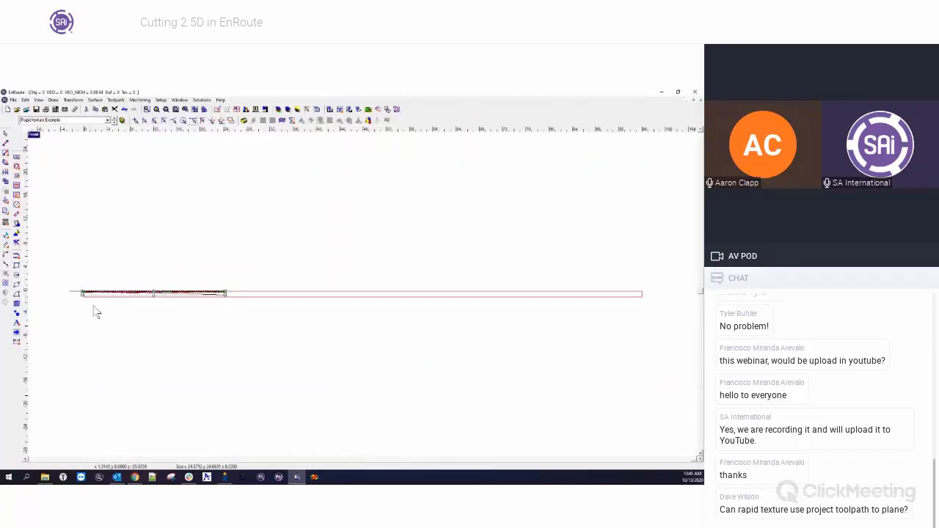
pyautogui.scroll(1, 122, 281)
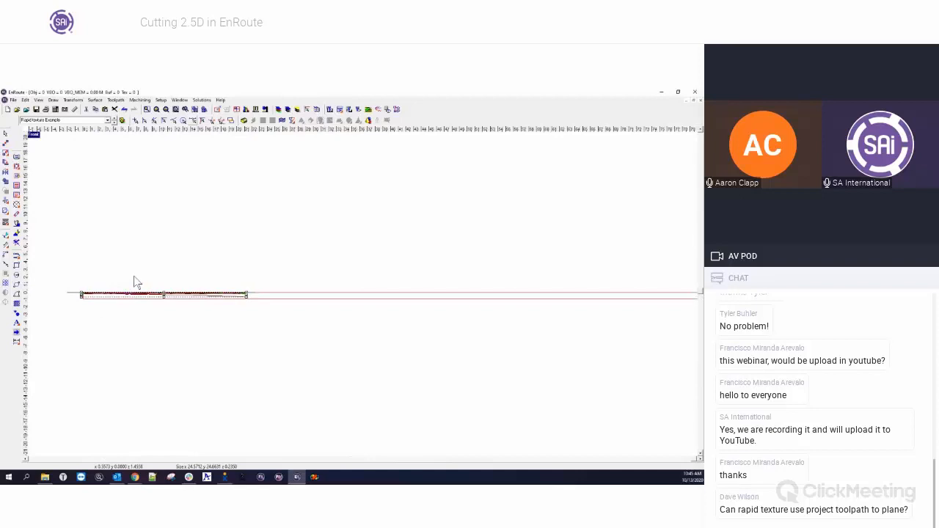
pyautogui.scroll(1, 93, 250)
pyautogui.scroll(1, 93, 245)
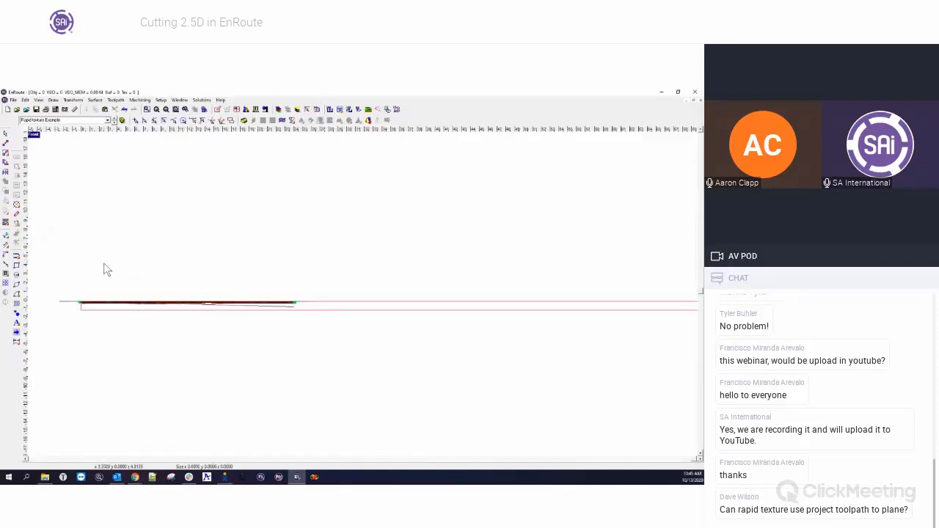
pyautogui.click(156, 110)
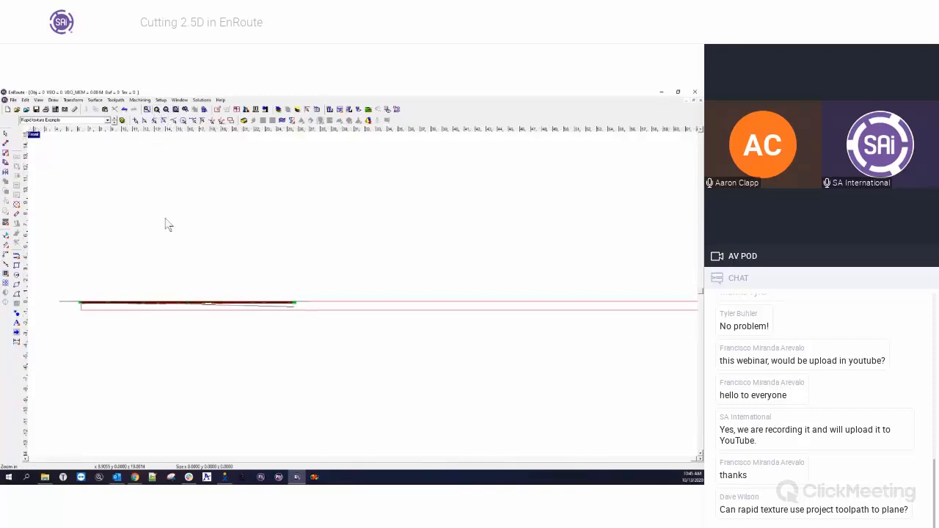
pyautogui.click(156, 110)
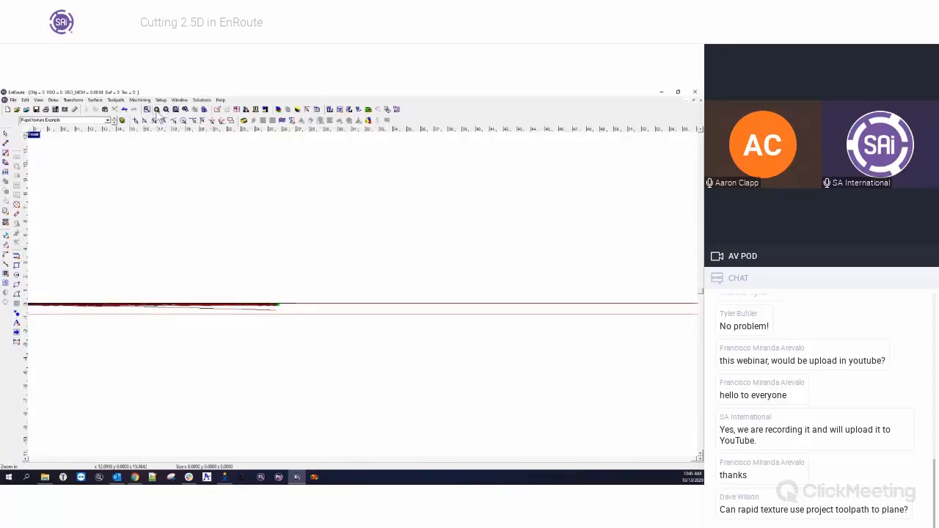
pyautogui.click(156, 109)
pyautogui.click(156, 109)
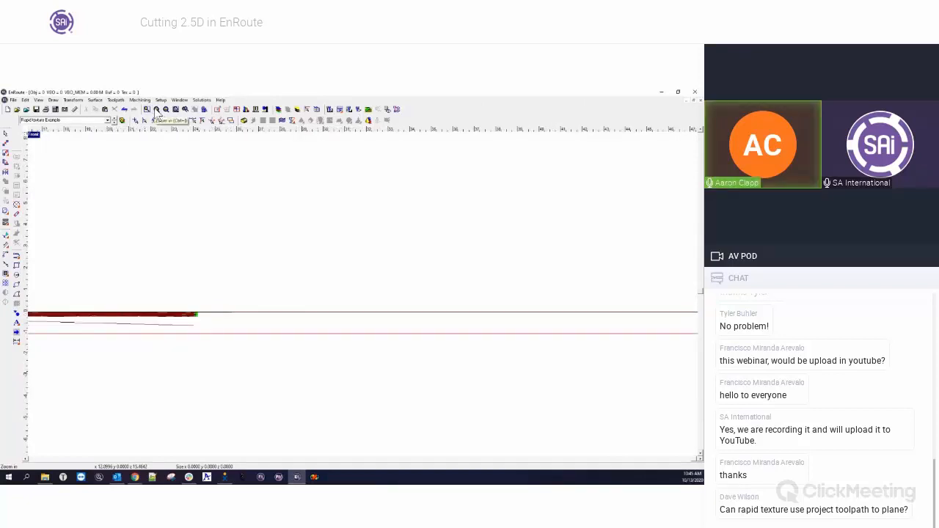
pyautogui.click(161, 327)
pyautogui.doubleClick(34, 136)
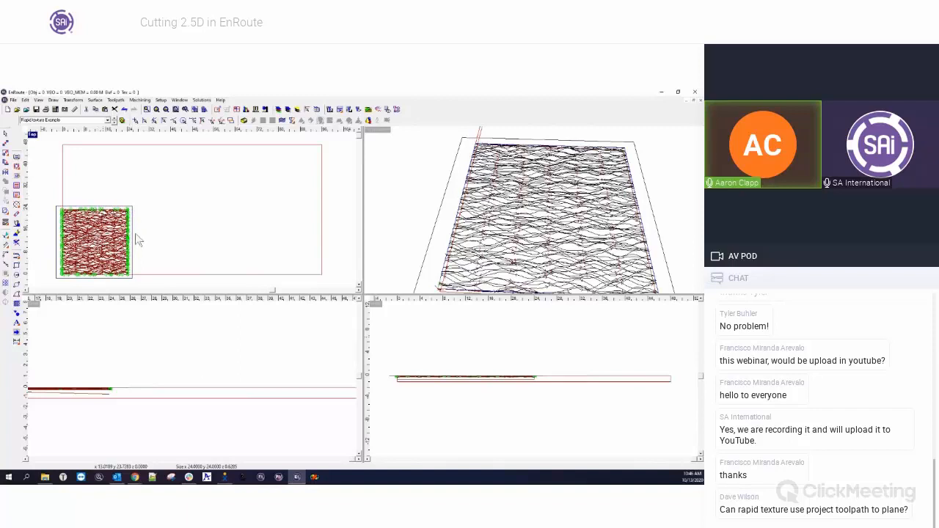
# - Delete the outer frame around the wave texture and the upper half of the wave contours
pyautogui.click(132, 214)
pyautogui.press('Delete')
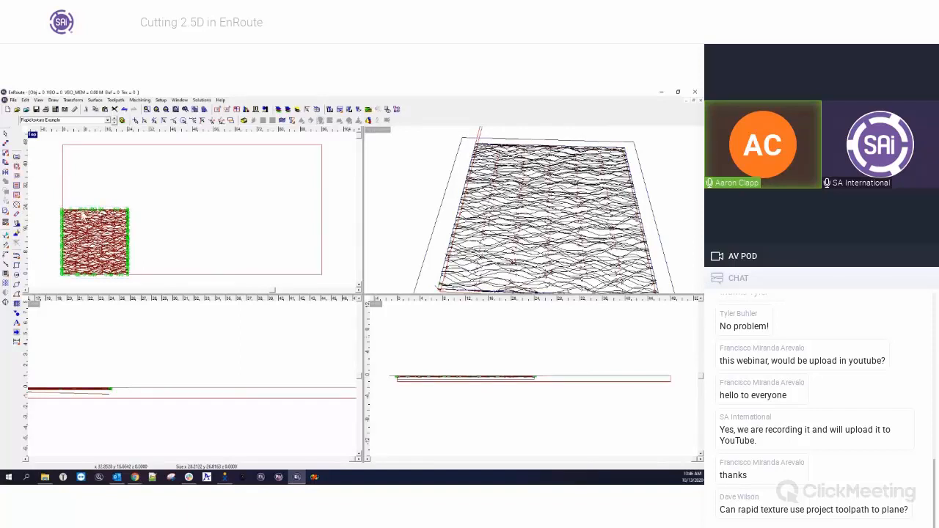
pyautogui.moveTo(51, 193); pyautogui.dragTo(166, 253)
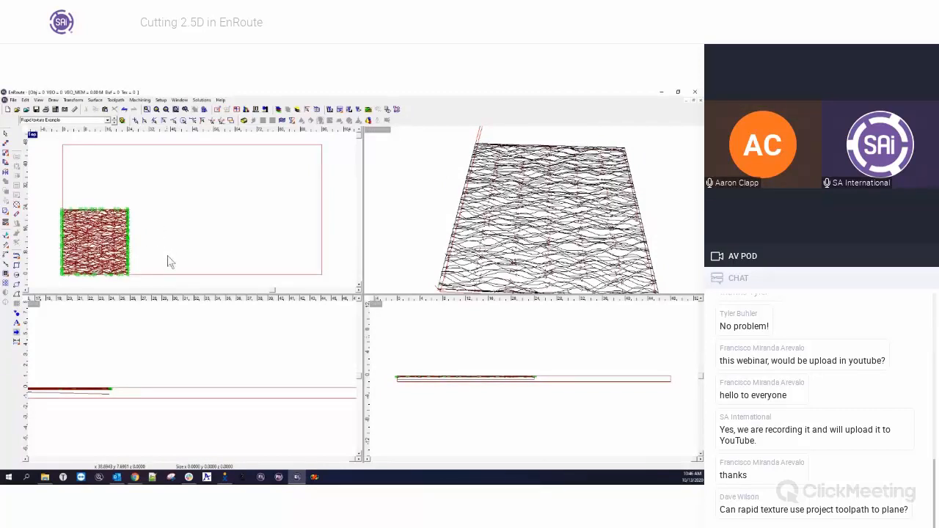
pyautogui.click(92, 227)
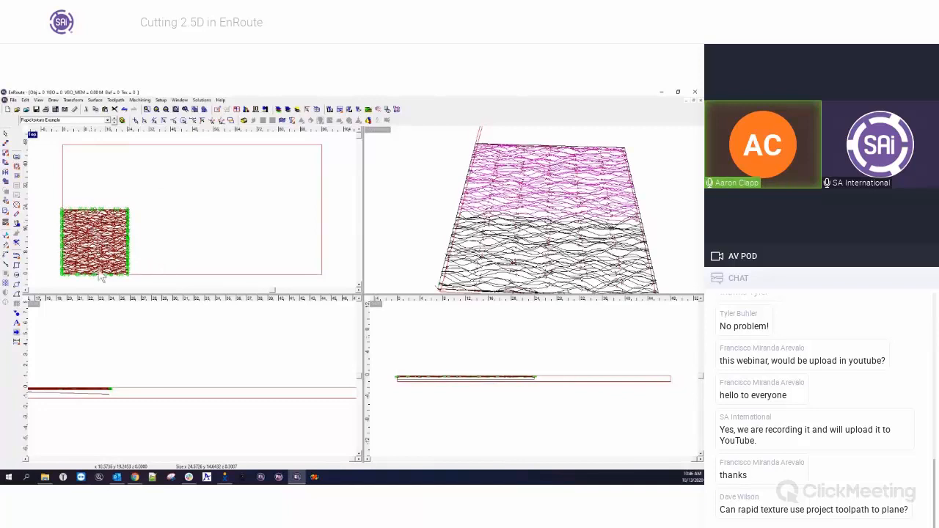
pyautogui.click(74, 214)
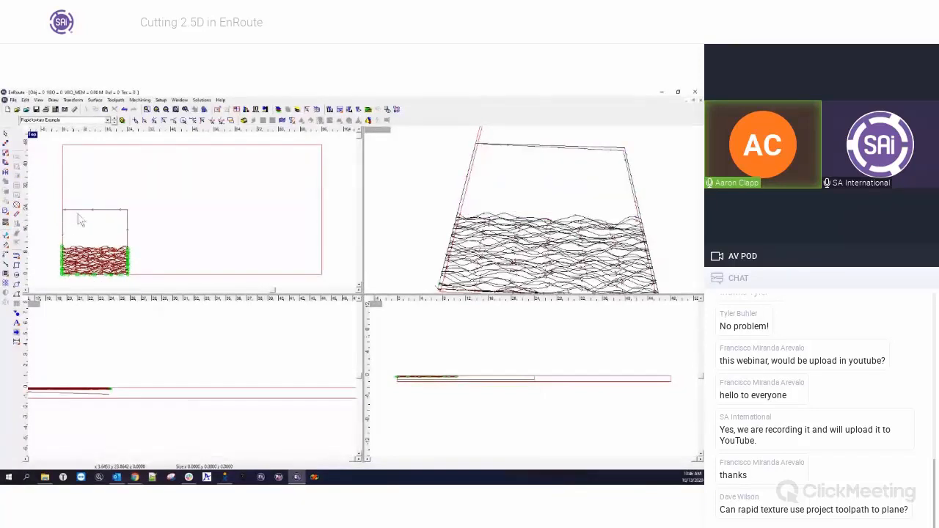
# - Delete the square boundary and more wave contours, keeping only the lowest strip along the plate's bottom edge
pyautogui.click(114, 210)
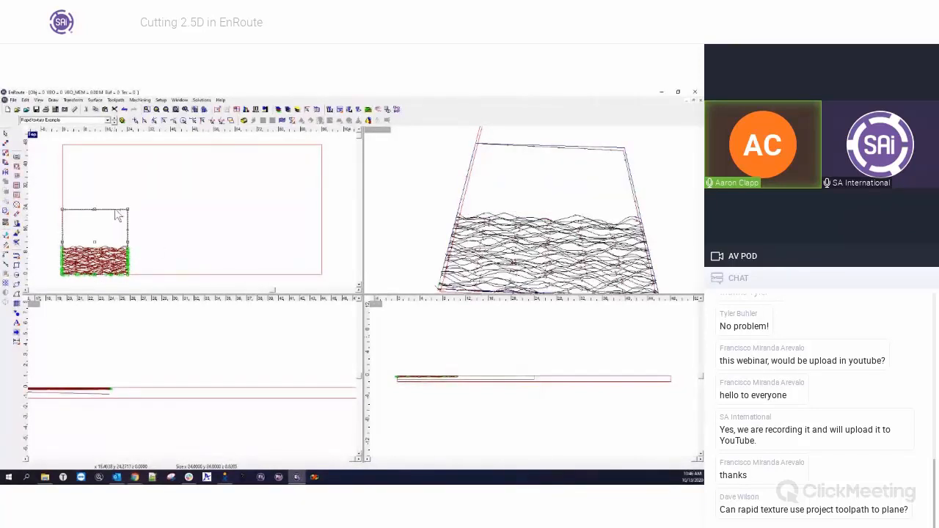
pyautogui.press('Delete')
pyautogui.moveTo(52, 237); pyautogui.dragTo(143, 267)
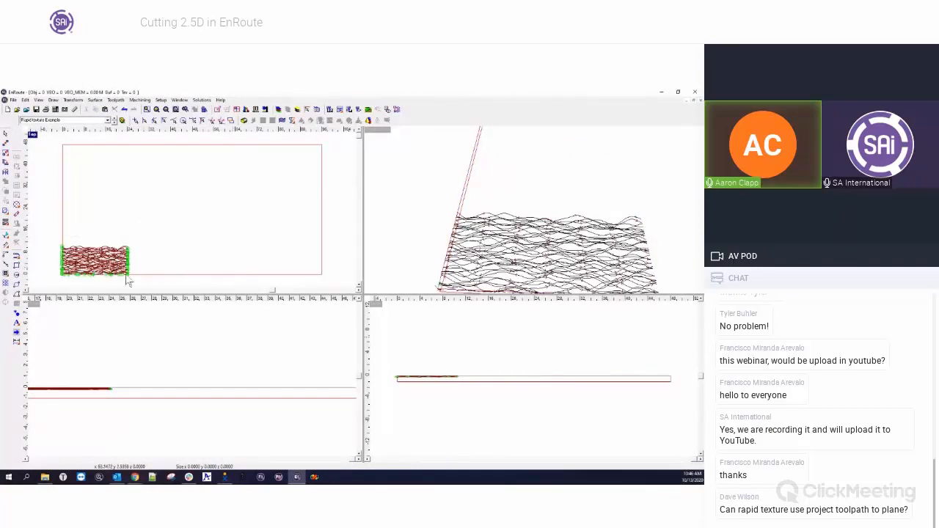
pyautogui.press('Delete')
# - Remove the engraving toolpaths from the remaining strip of wave contours
pyautogui.moveTo(52, 256); pyautogui.dragTo(132, 280)
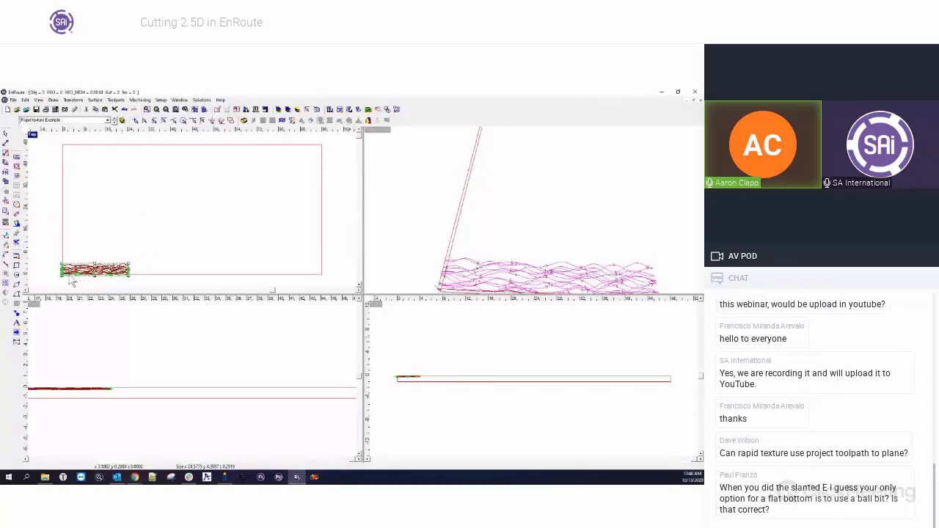
pyautogui.click(16, 227)
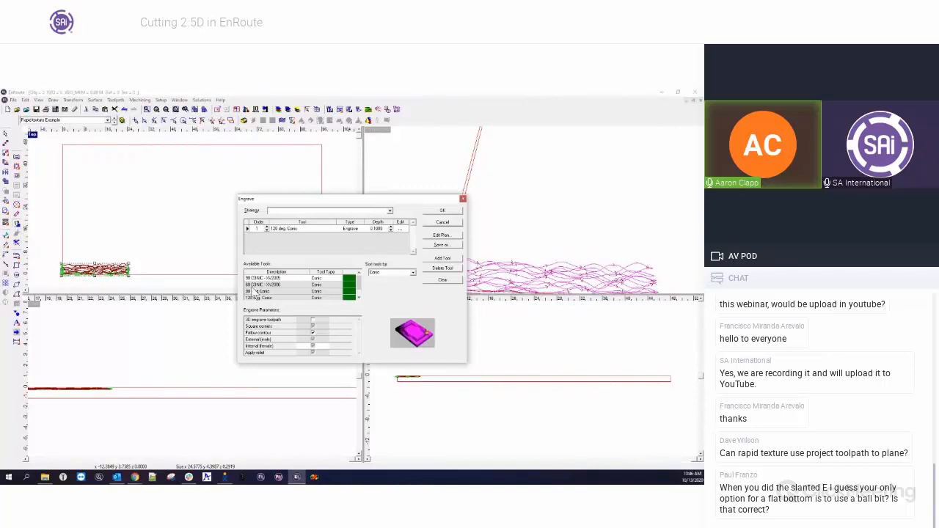
pyautogui.click(462, 199)
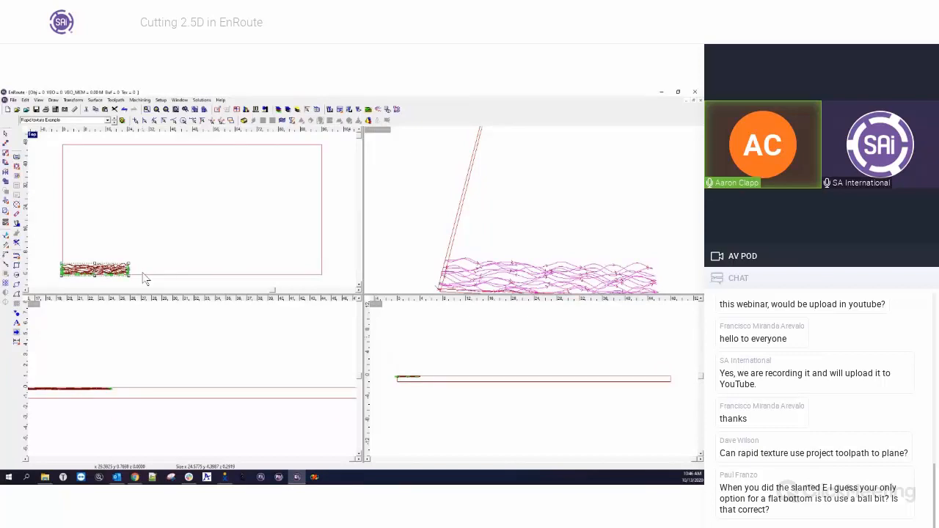
pyautogui.moveTo(54, 252); pyautogui.dragTo(137, 285)
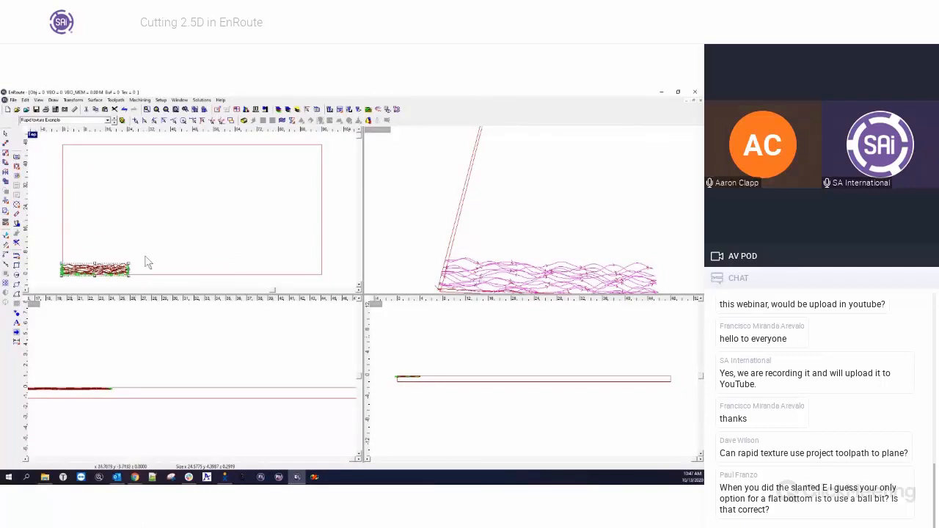
pyautogui.click(16, 243)
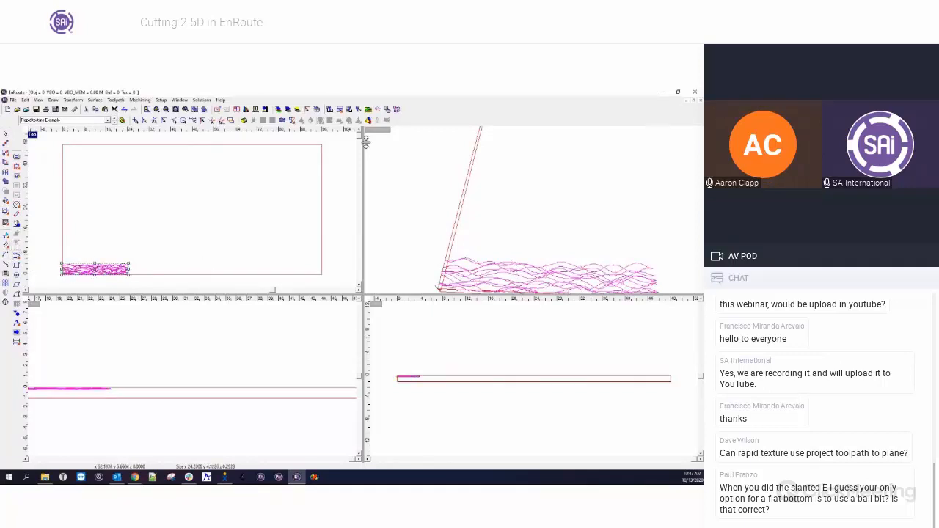
pyautogui.press('Tab')
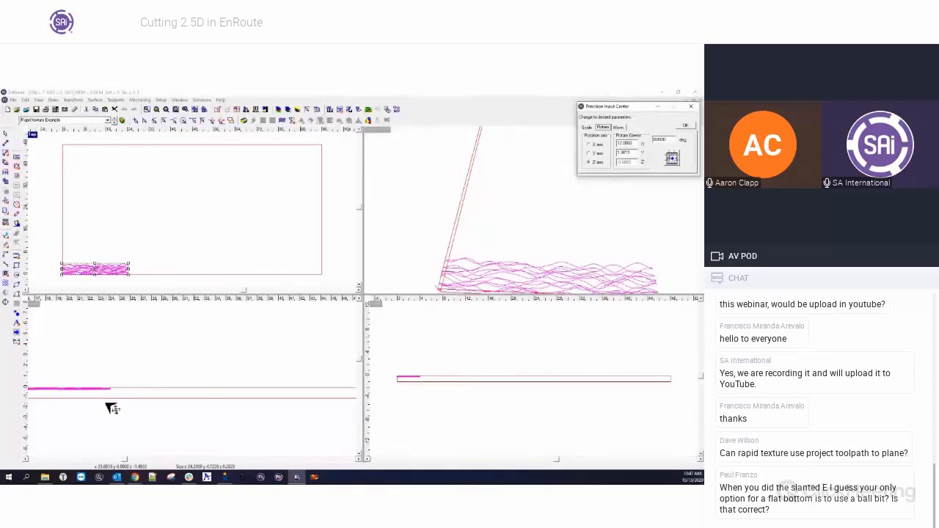
pyautogui.click(690, 106)
pyautogui.click(171, 224)
pyautogui.scroll(-3, 168, 226)
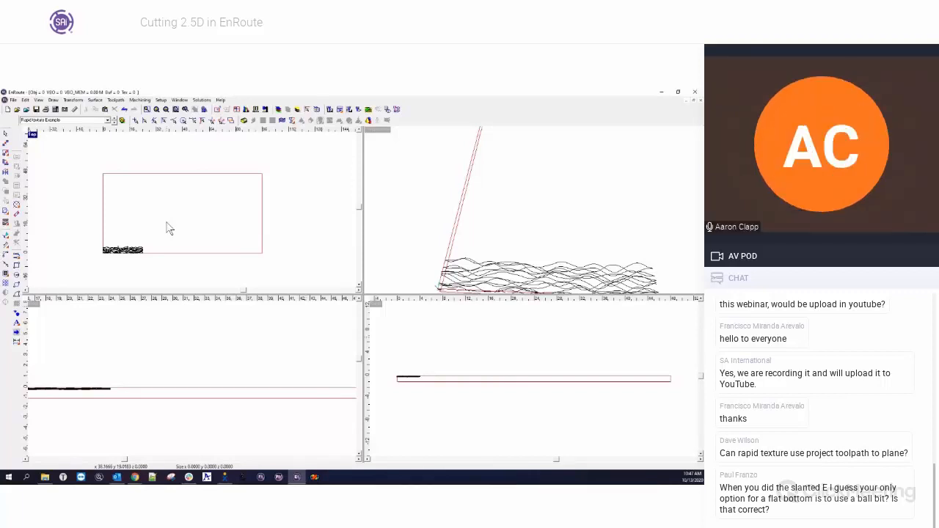
# - Switch to the Project toolpaths to a Plane layer and zoom in on the letter E in the top view
pyautogui.click(108, 120)
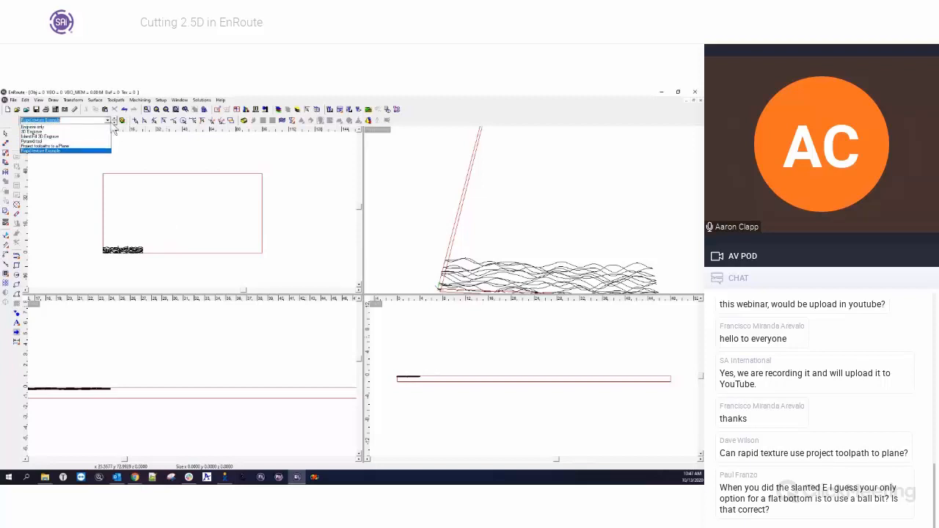
pyautogui.click(65, 146)
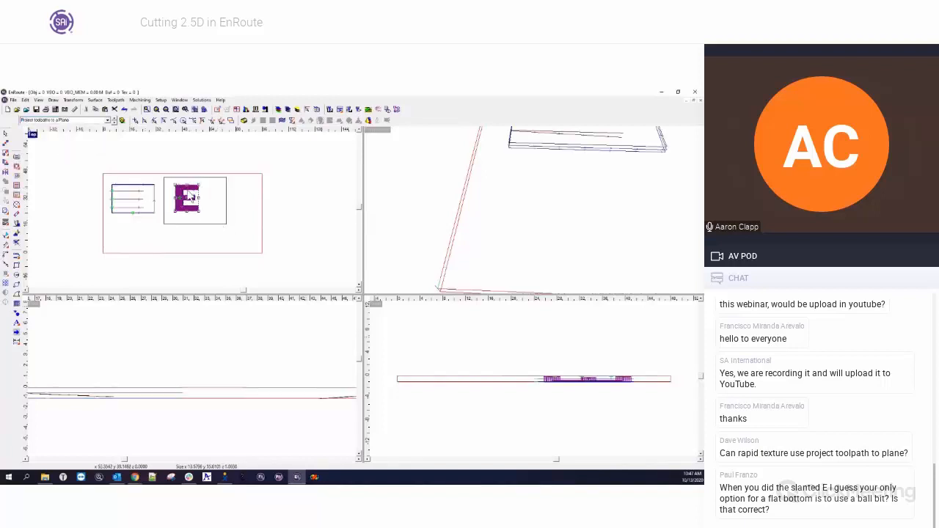
pyautogui.scroll(3, 187, 196)
pyautogui.scroll(2, 185, 194)
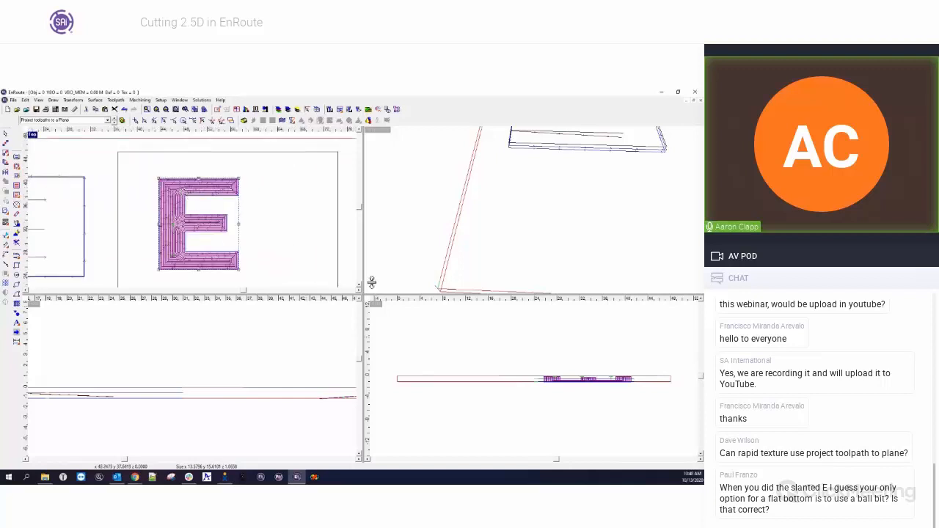
# - Simulate the slanted E's toolpaths in 3D with the surrounding rectangle as the mask and render the result
pyautogui.click(194, 153)
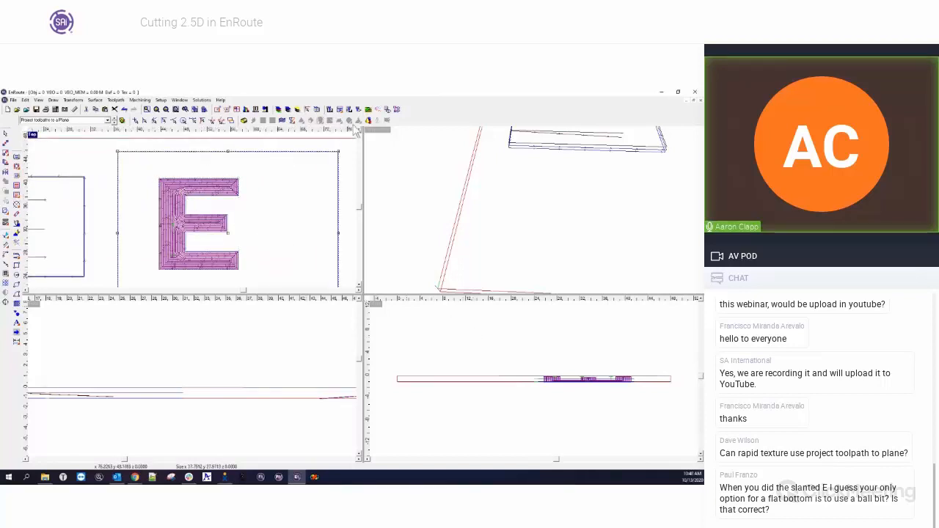
pyautogui.click(368, 120)
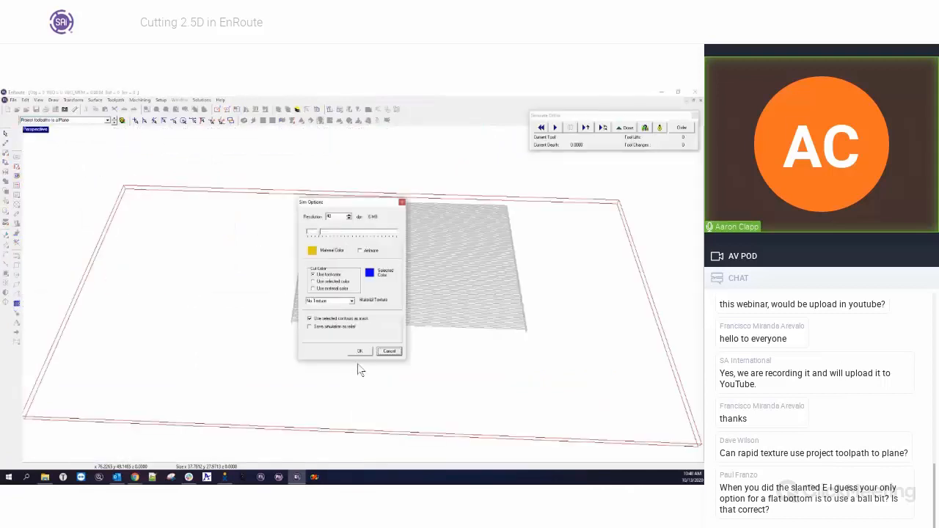
pyautogui.click(359, 353)
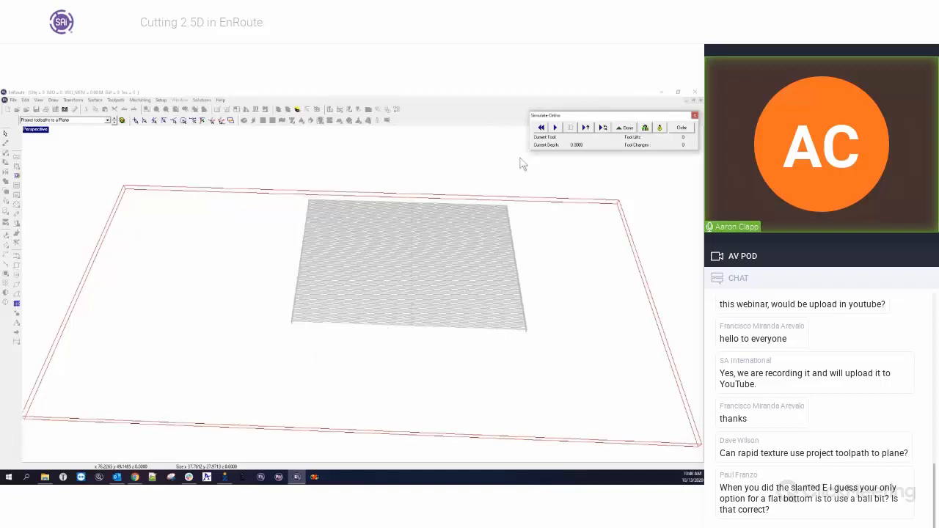
pyautogui.click(555, 128)
pyautogui.click(660, 127)
# - Examine the walls and sloped floor of the simulated E up close from several angles
pyautogui.click(328, 264)
pyautogui.scroll(5, 415, 263)
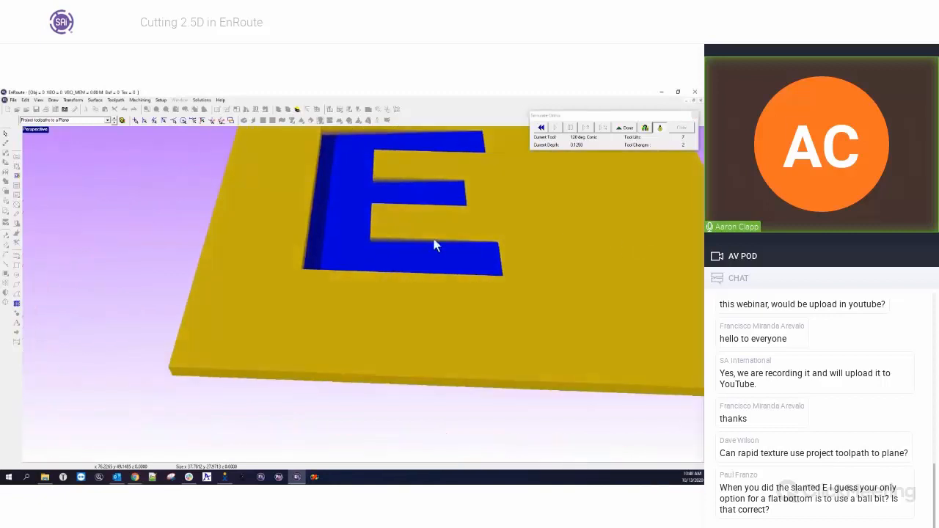
pyautogui.scroll(3, 490, 241)
pyautogui.moveTo(416, 230); pyautogui.dragTo(180, 139, button='middle')
pyautogui.moveTo(451, 267); pyautogui.dragTo(121, 223, button='middle')
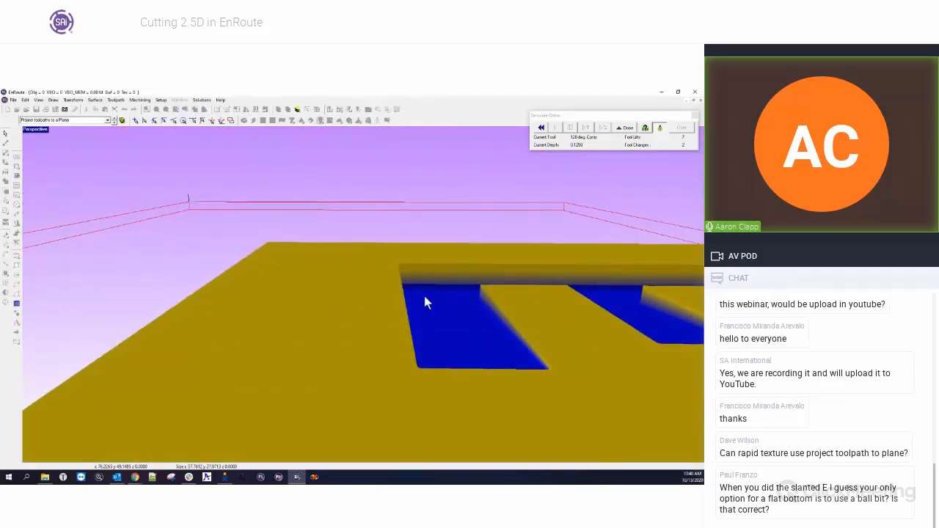
pyautogui.moveTo(299, 330); pyautogui.dragTo(473, 271, button='middle')
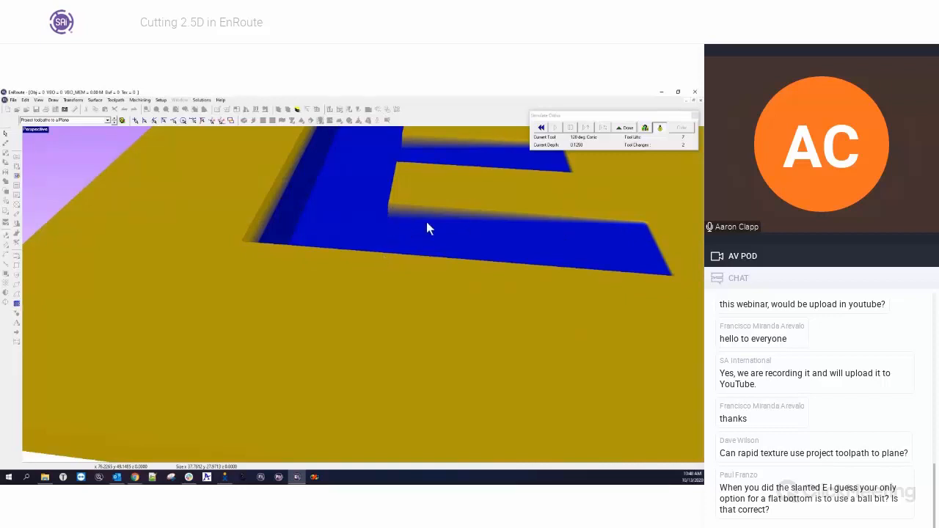
pyautogui.moveTo(435, 241); pyautogui.dragTo(400, 220, button='middle')
pyautogui.scroll(-4, 429, 269)
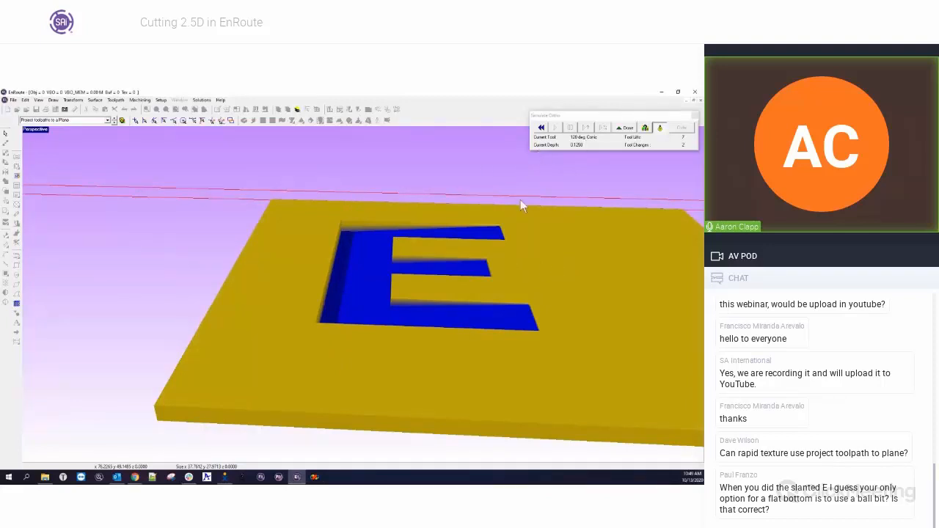
# - Close the simulation and return from the perspective view to an enlarged top view of the plate
pyautogui.click(625, 129)
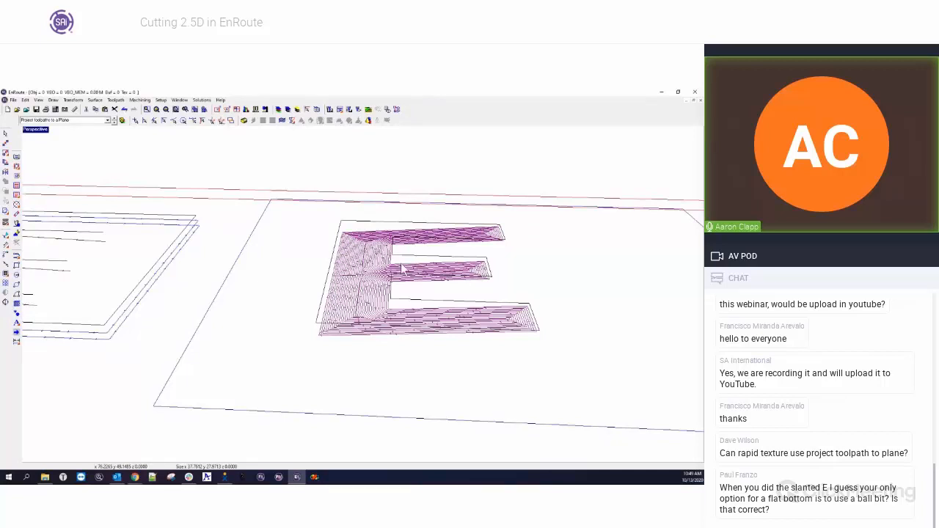
pyautogui.scroll(-1, 320, 261)
pyautogui.scroll(-1, 319, 267)
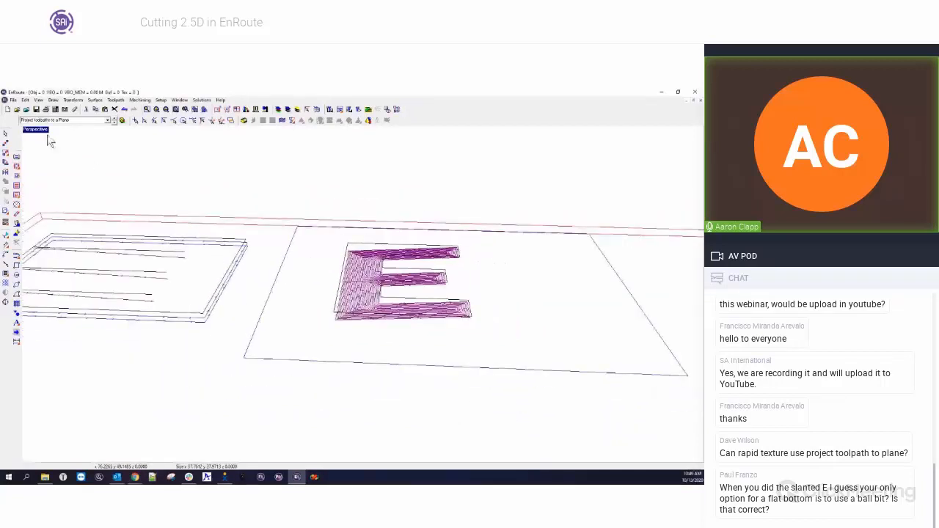
pyautogui.doubleClick(36, 130)
pyautogui.doubleClick(34, 134)
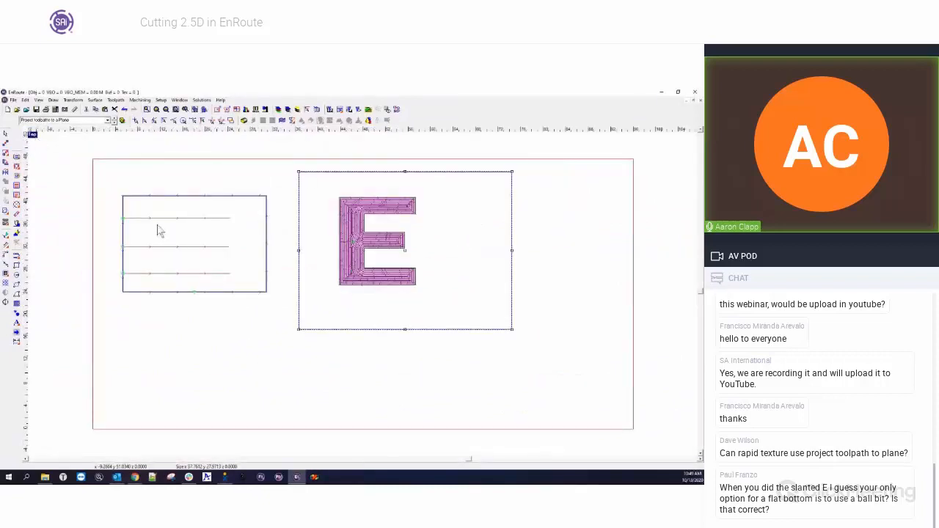